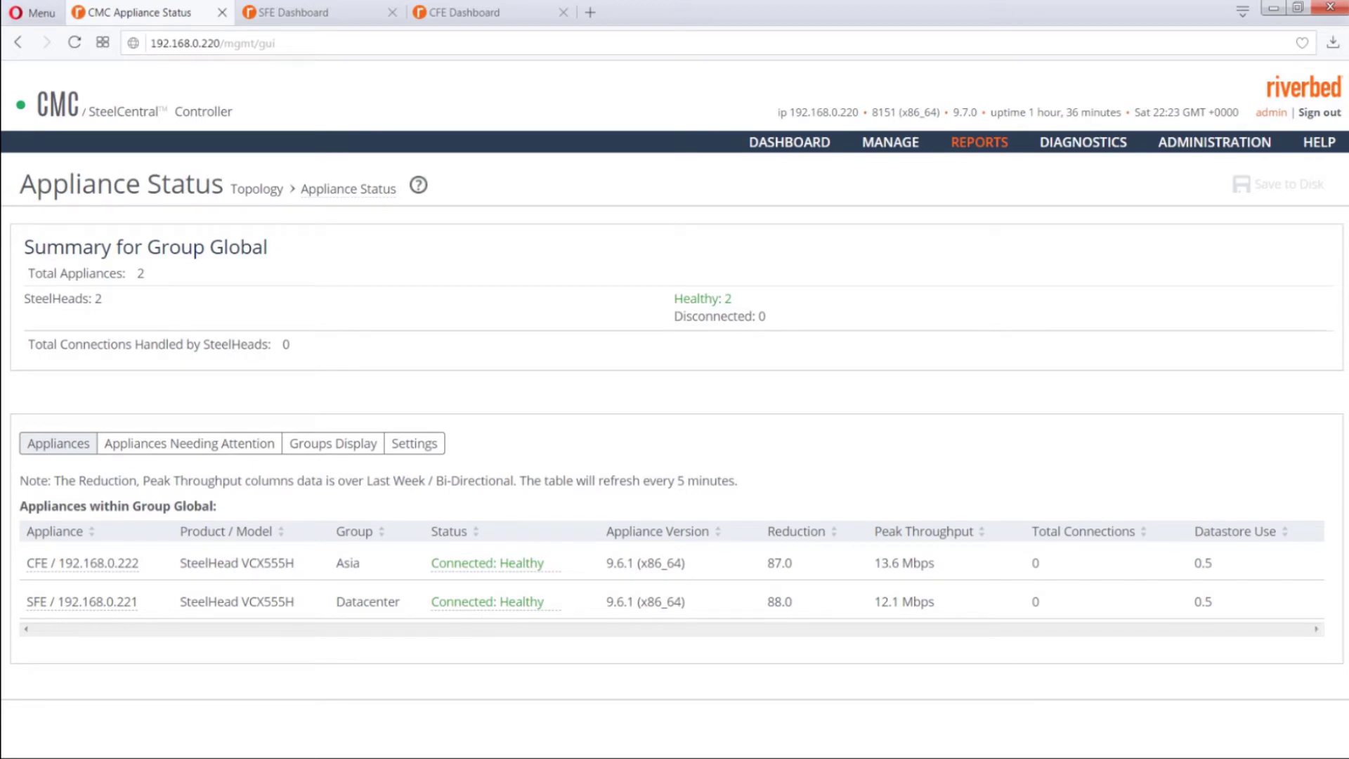
# Step: Open the Sites & Networks page and rename the MyWAN network to MPLS-ATT, applying the change
pyautogui.moveTo(889, 143)
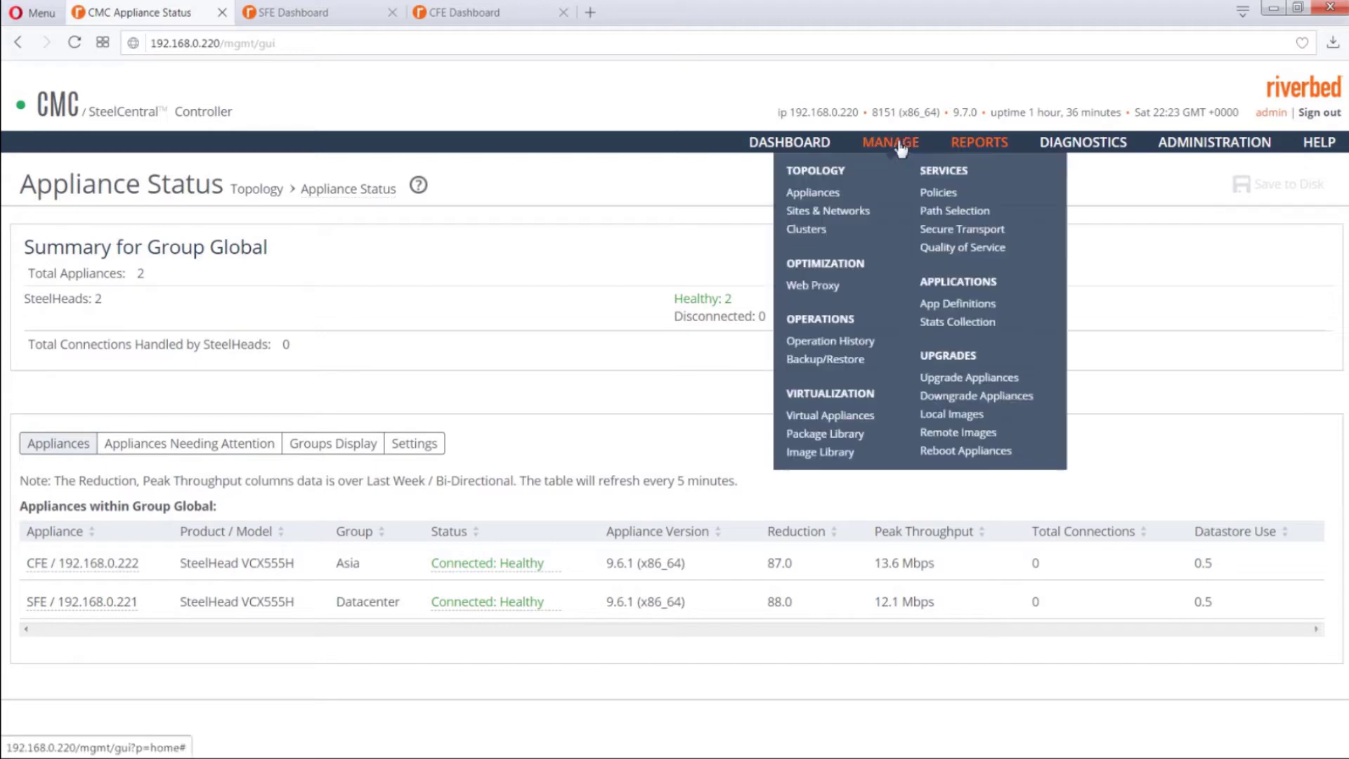
pyautogui.click(833, 210)
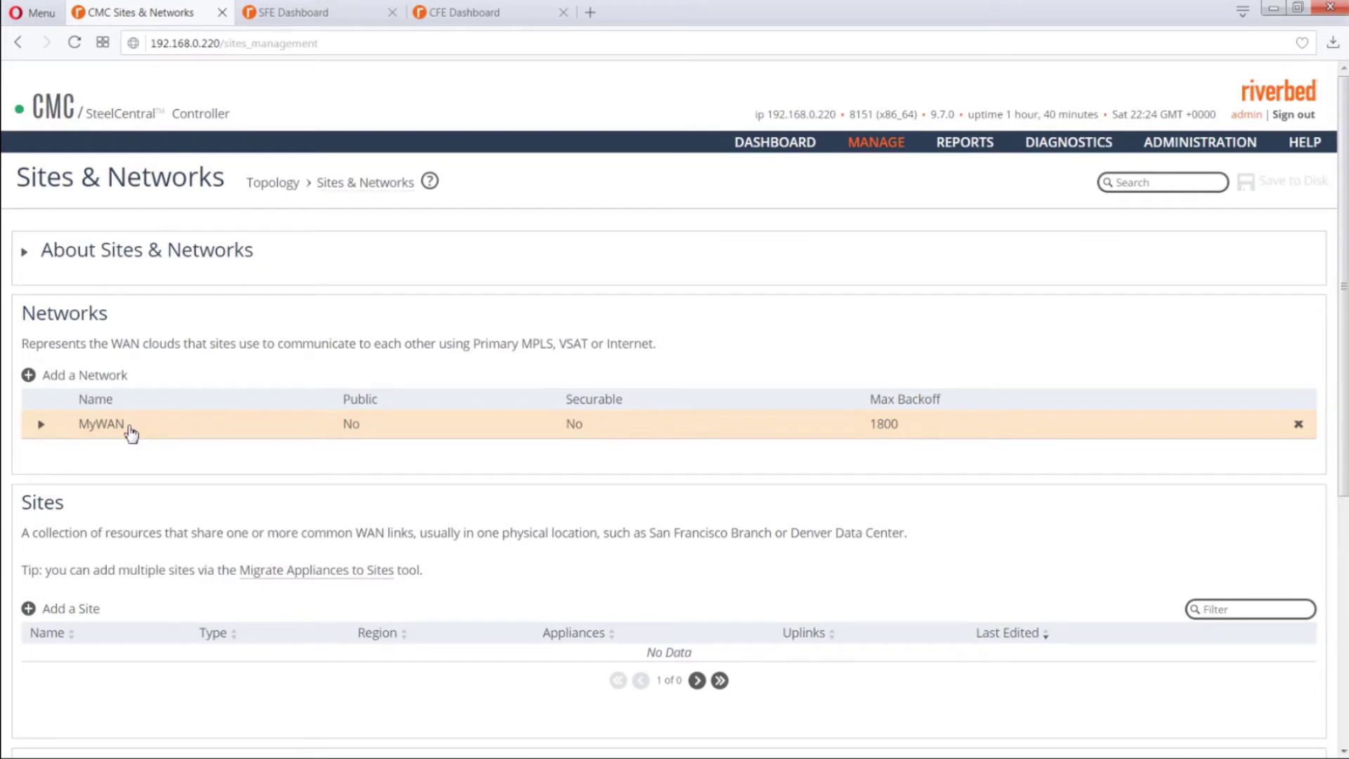
pyautogui.click(42, 425)
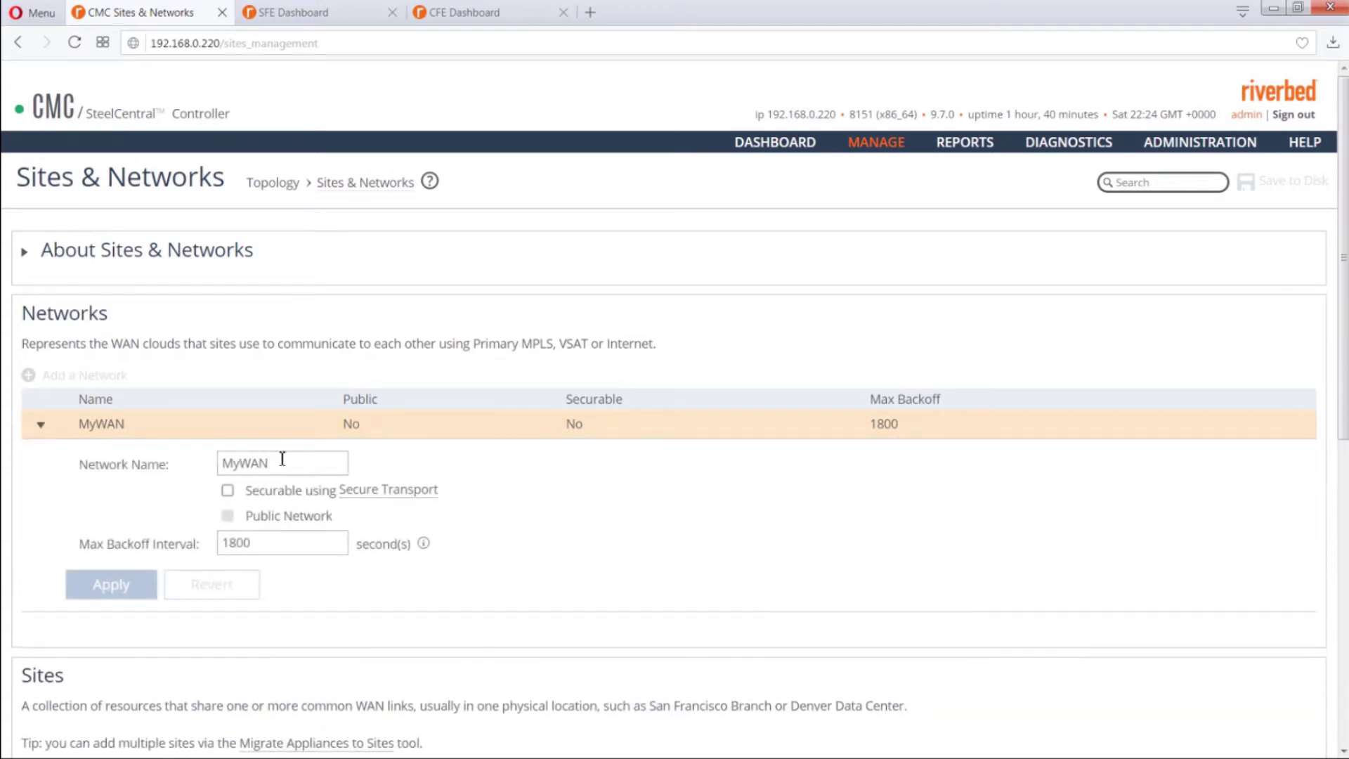
pyautogui.moveTo(278, 462); pyautogui.dragTo(181, 458)
pyautogui.write('MPLS-ATT')
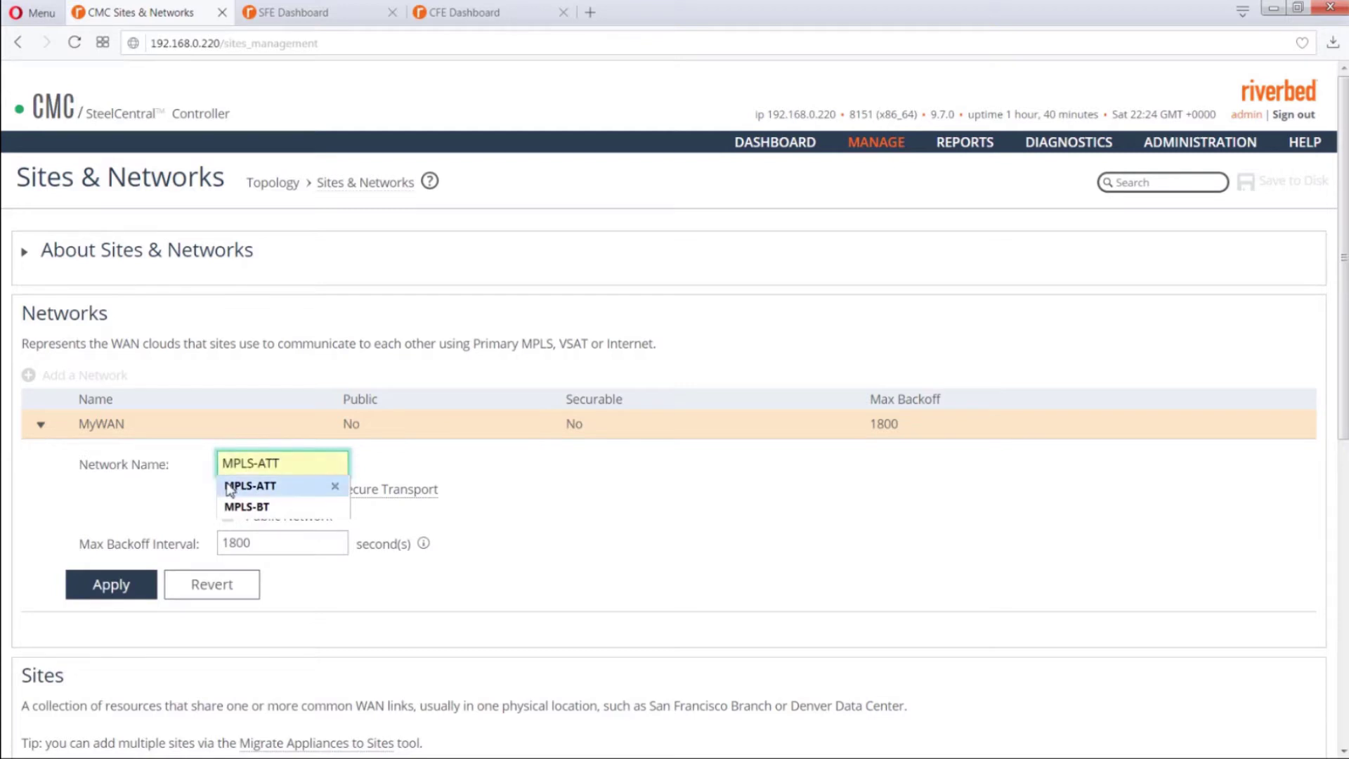
pyautogui.click(232, 485)
pyautogui.click(111, 592)
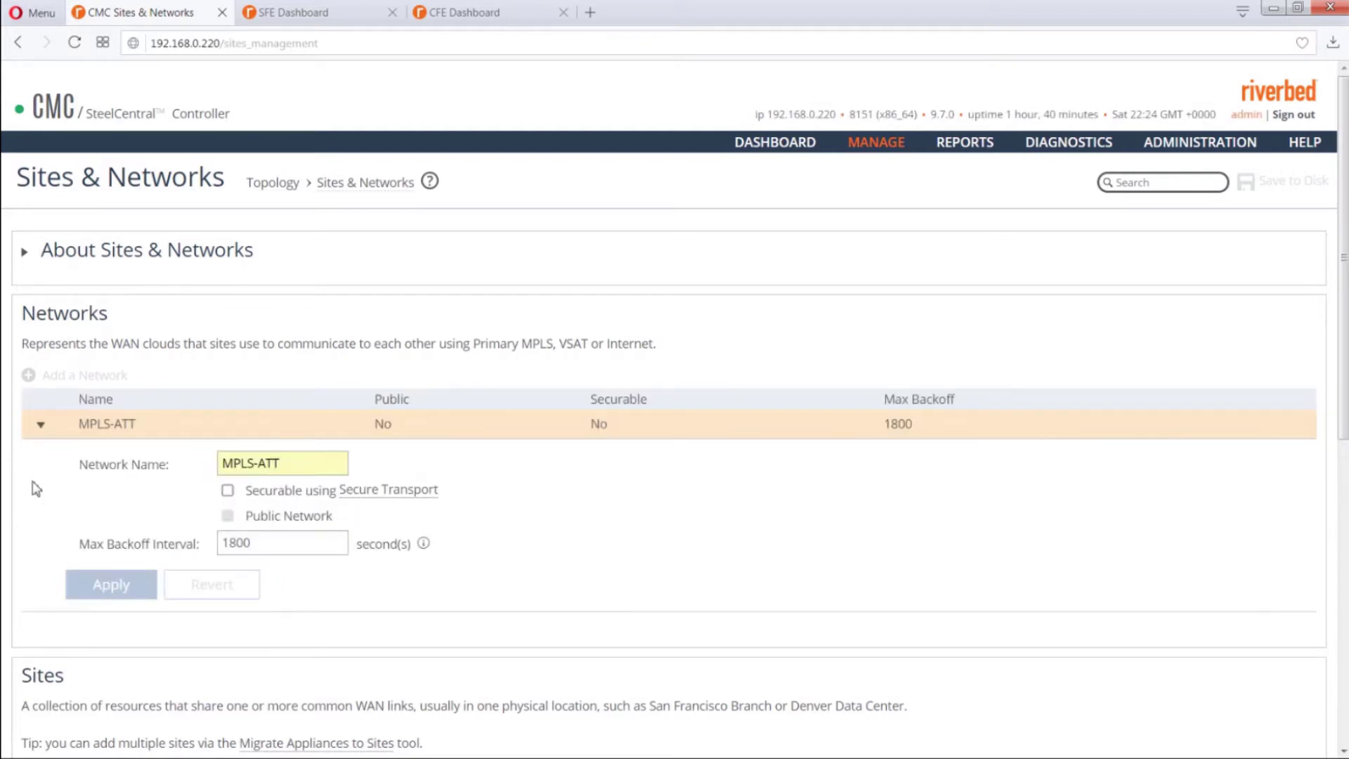
pyautogui.click(42, 424)
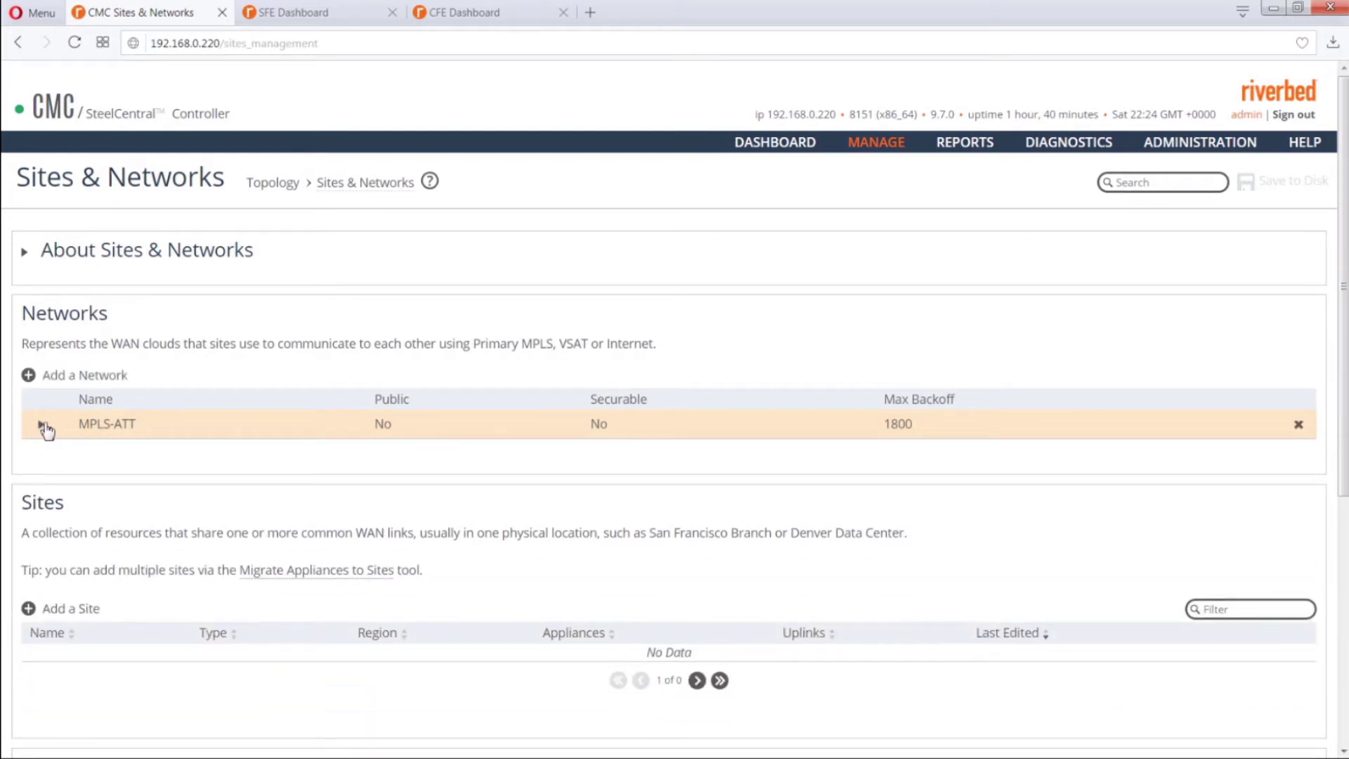
# Step: Add a new network named MPLS-BT, make it securable using Secure Transport, and save it
pyautogui.click(77, 376)
pyautogui.click(624, 364)
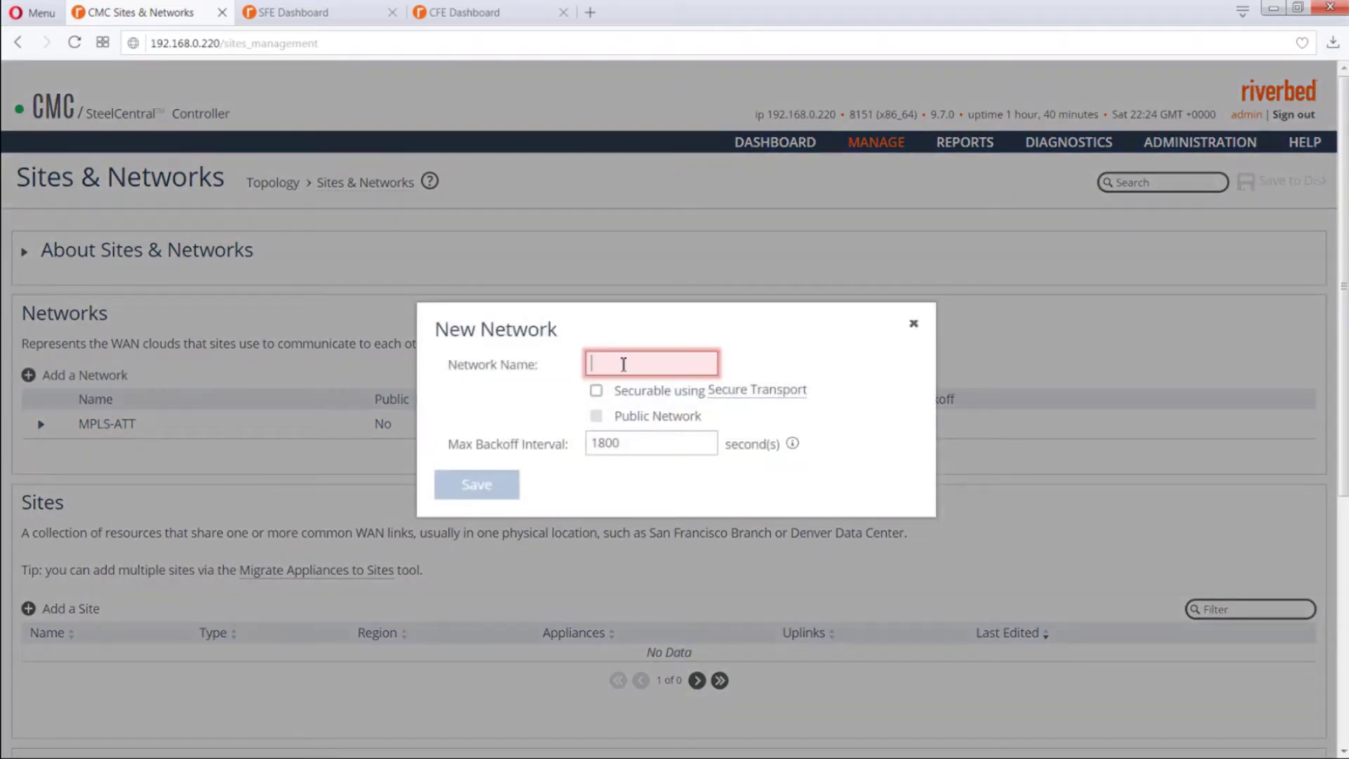
pyautogui.write('MPLS-BT')
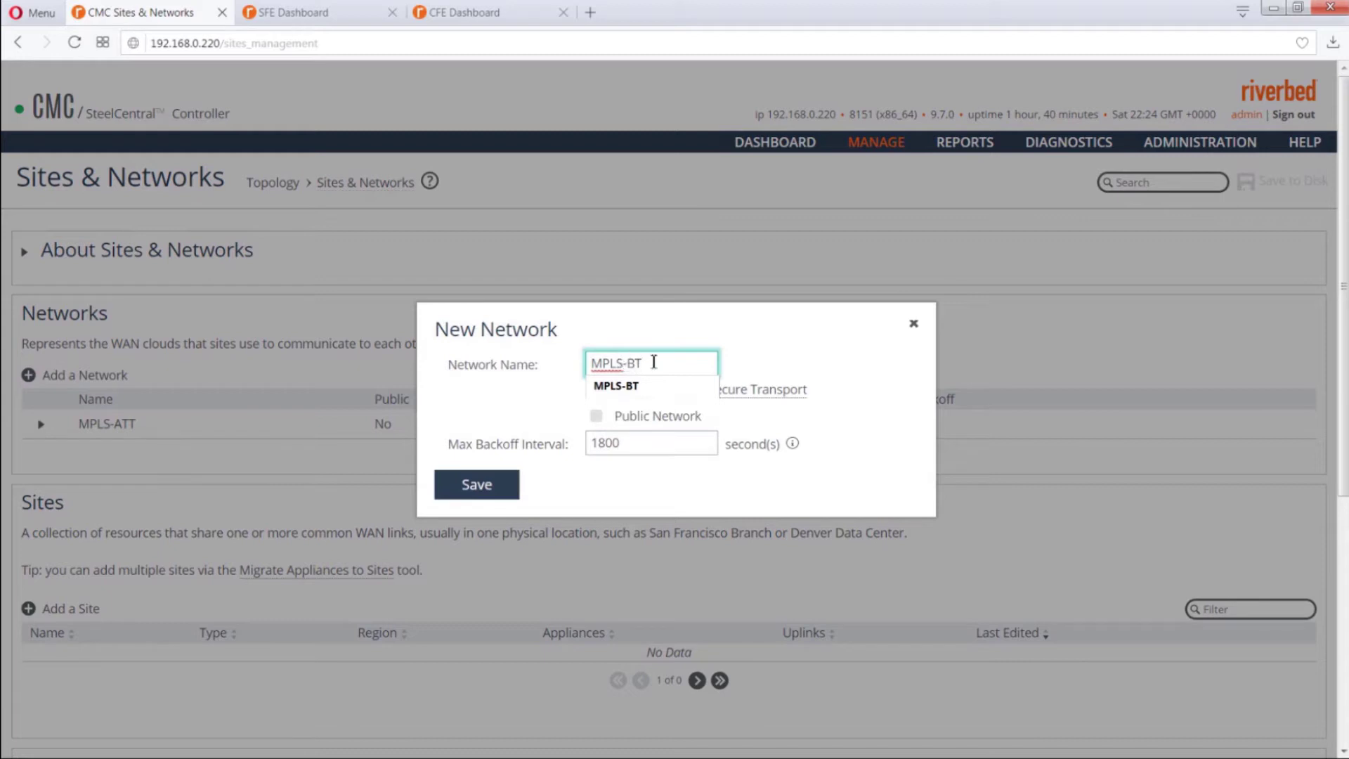
pyautogui.click(608, 393)
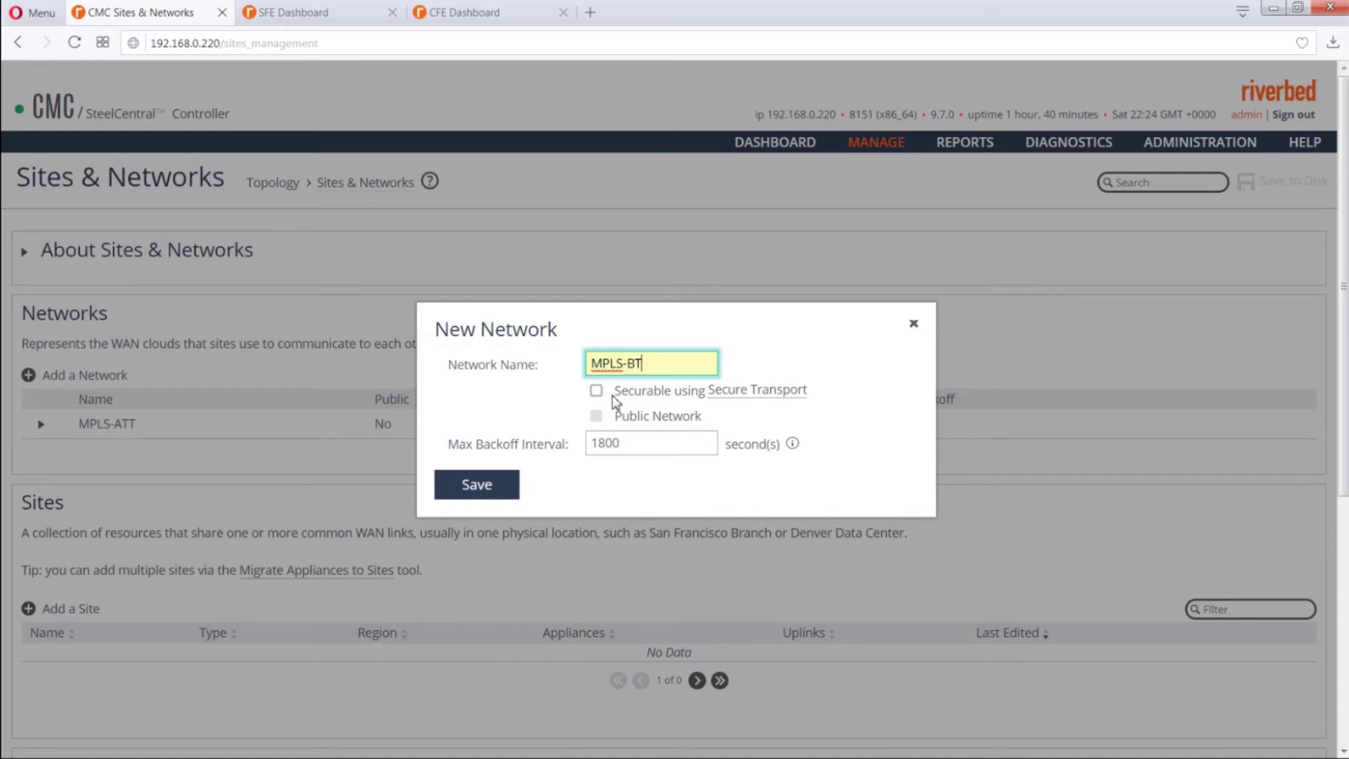
pyautogui.click(599, 394)
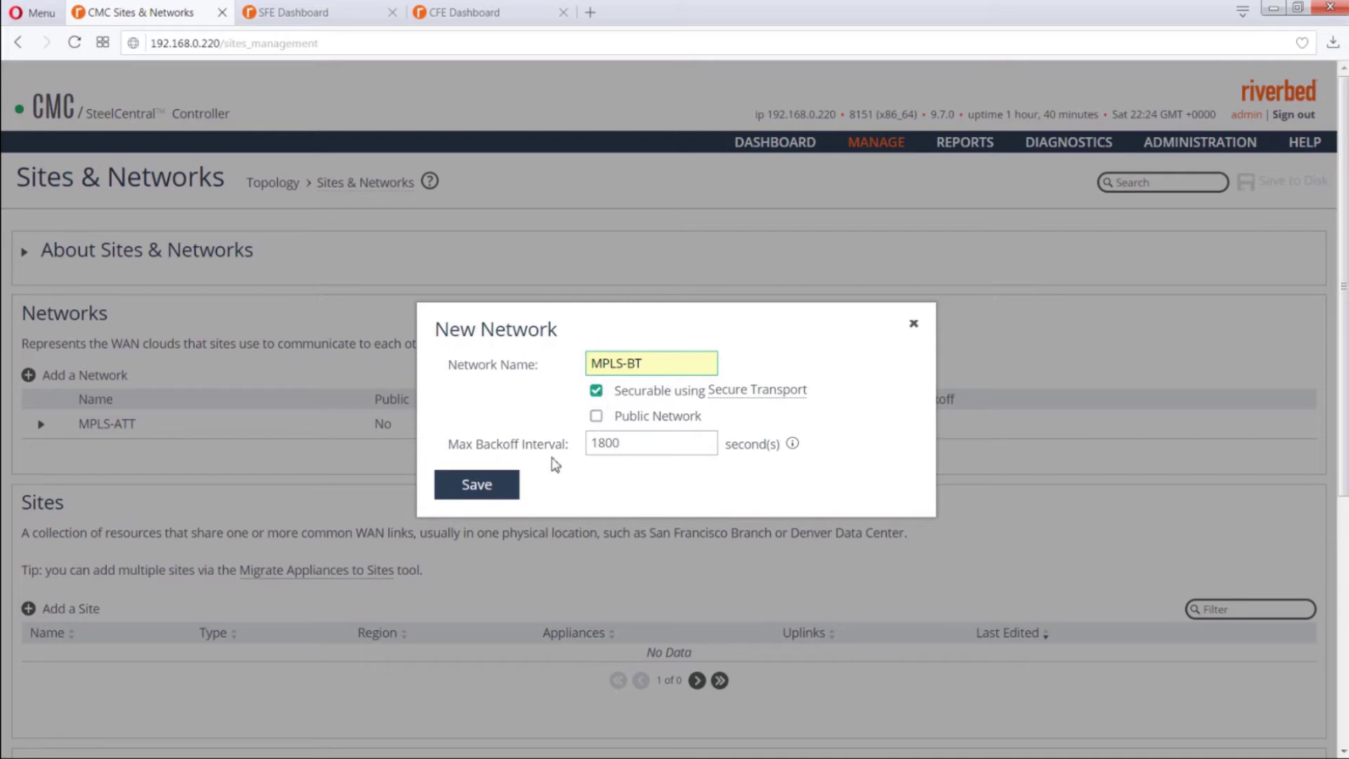
pyautogui.click(504, 485)
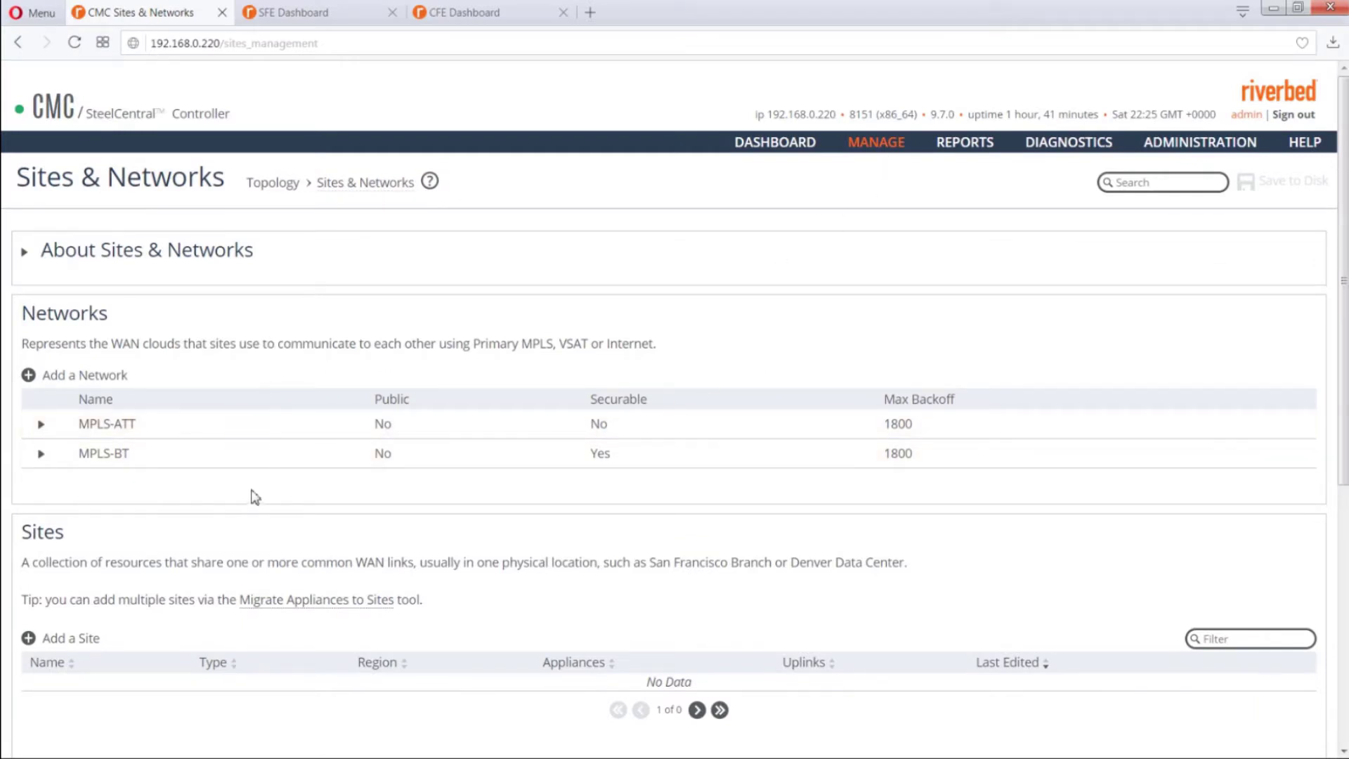
# Step: Start a new site named Chennai with site type Branch and region Asia
pyautogui.scroll(-5, 255, 497)
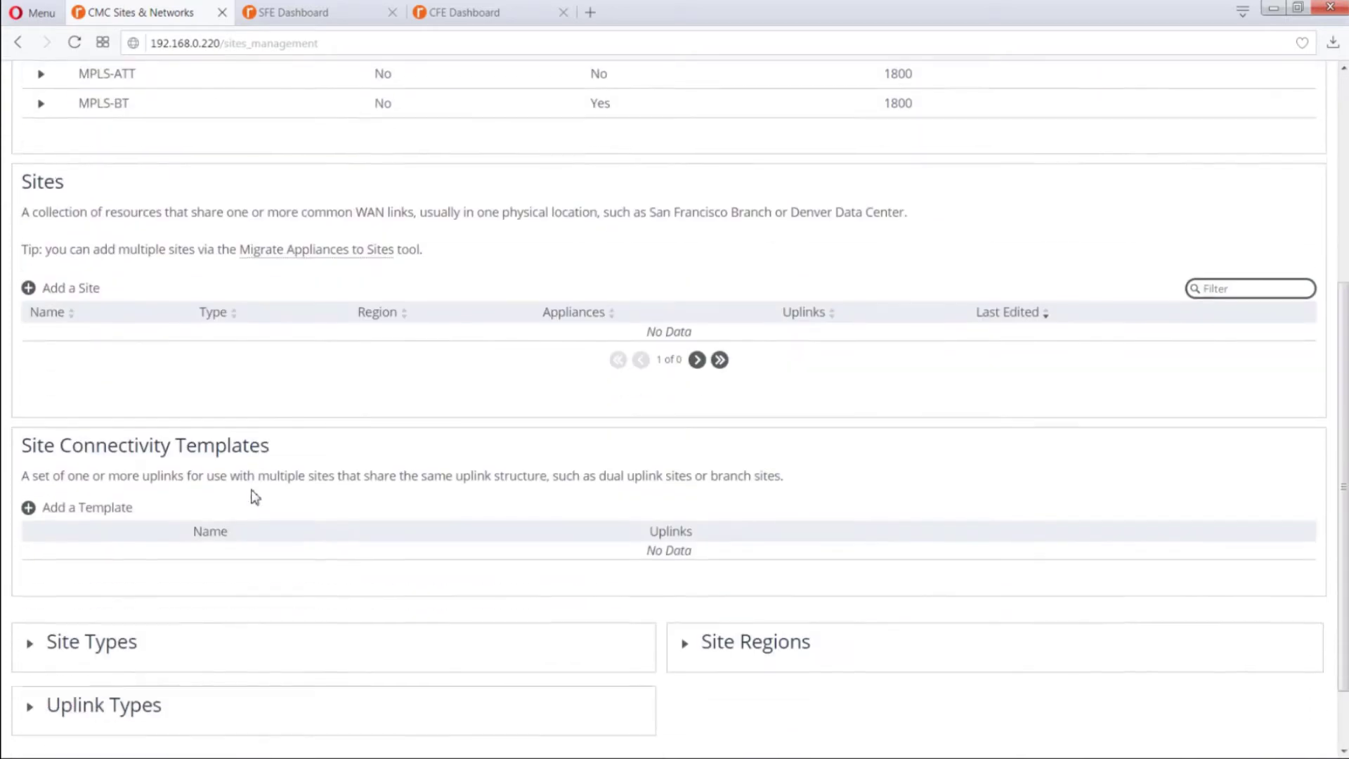
pyautogui.click(73, 288)
pyautogui.click(456, 202)
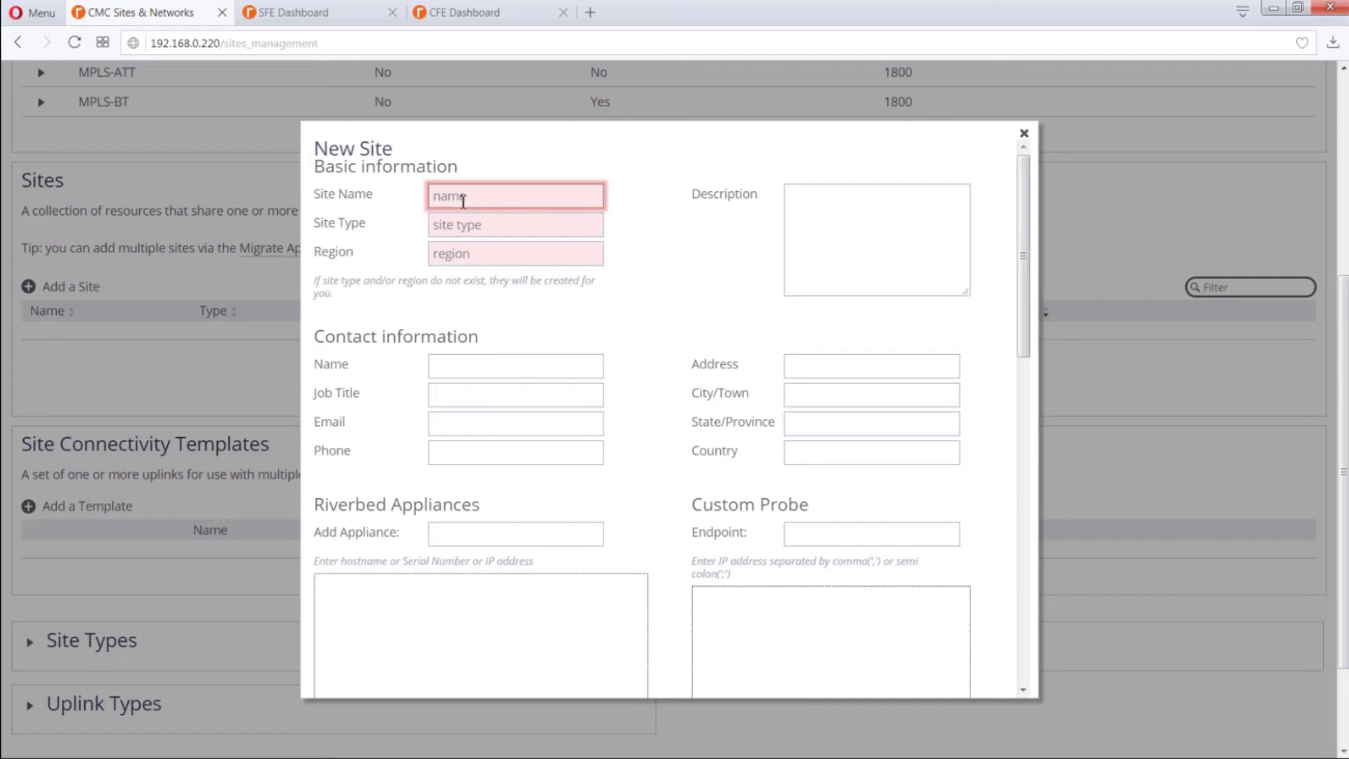
pyautogui.write('Chennai')
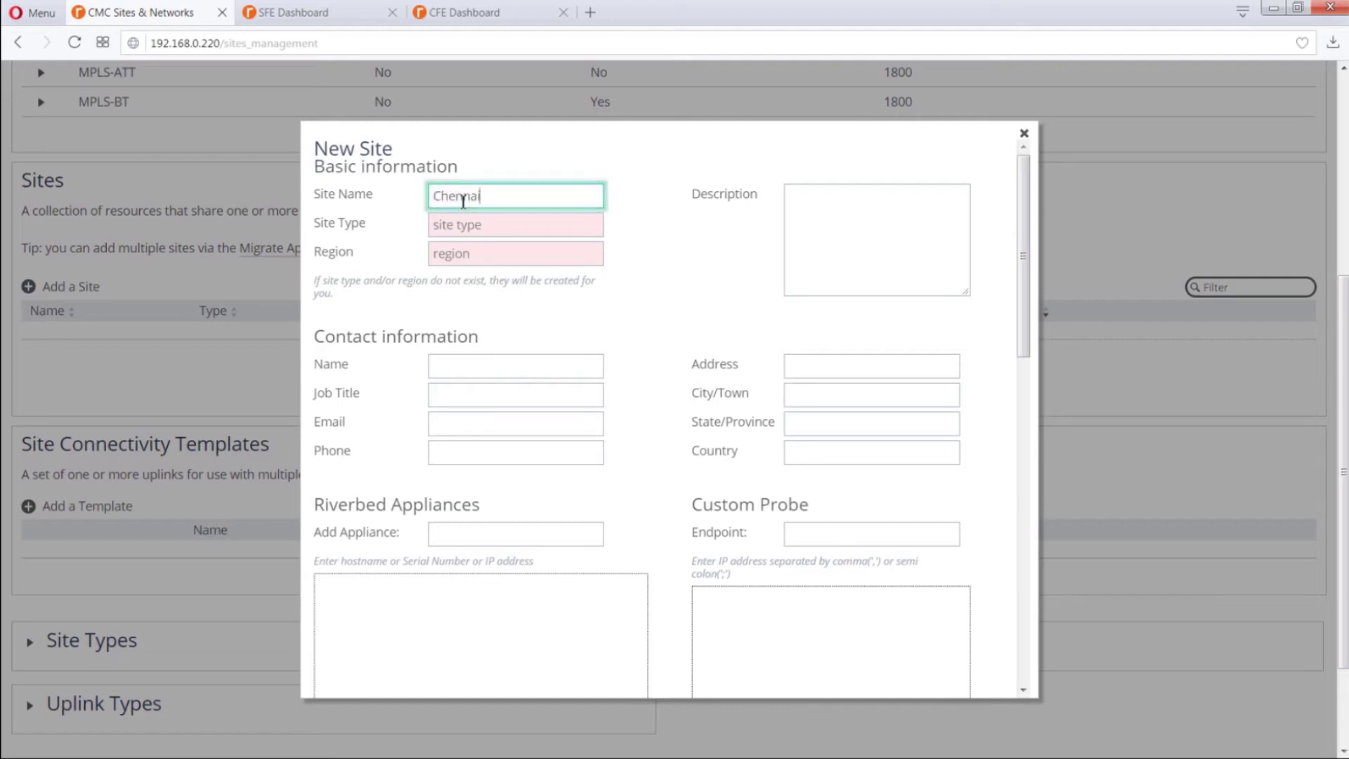
pyautogui.press('Tab')
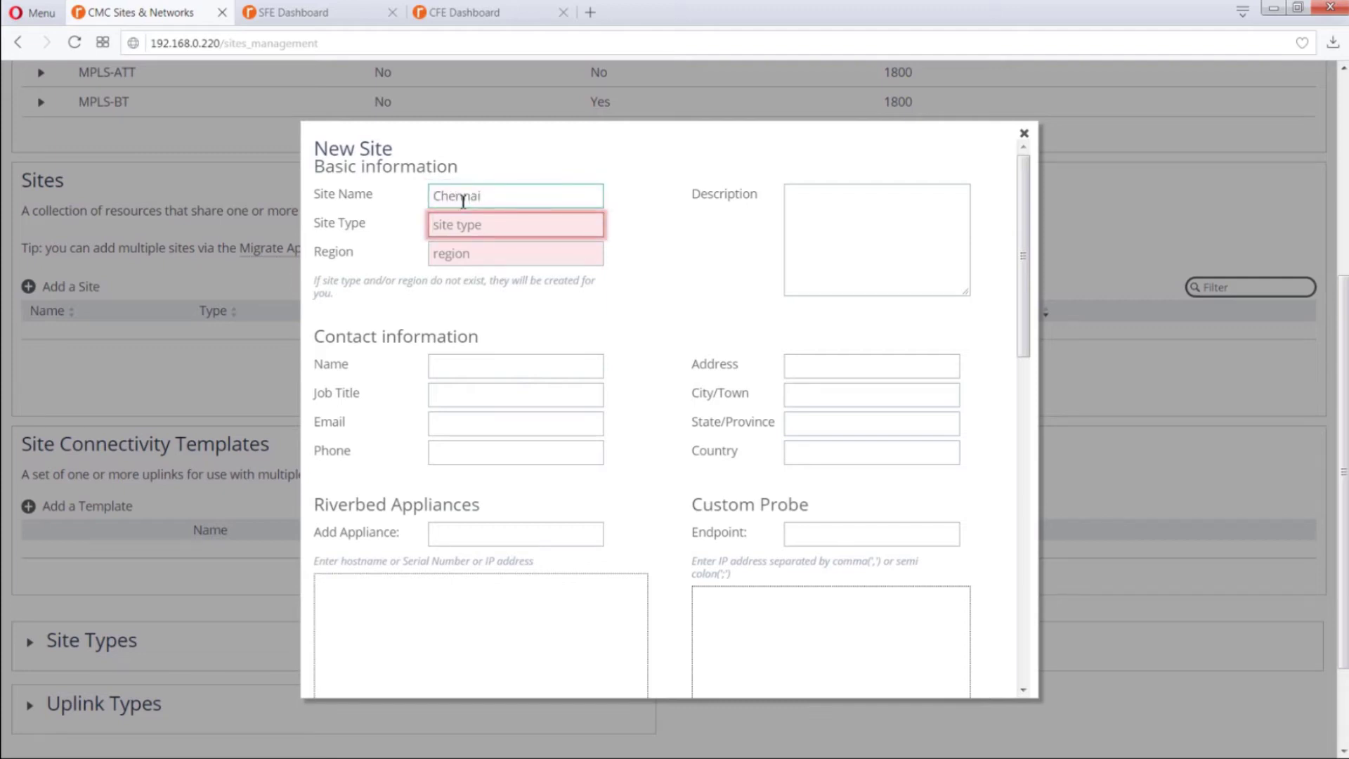
pyautogui.write('Branch')
pyautogui.press('Tab')
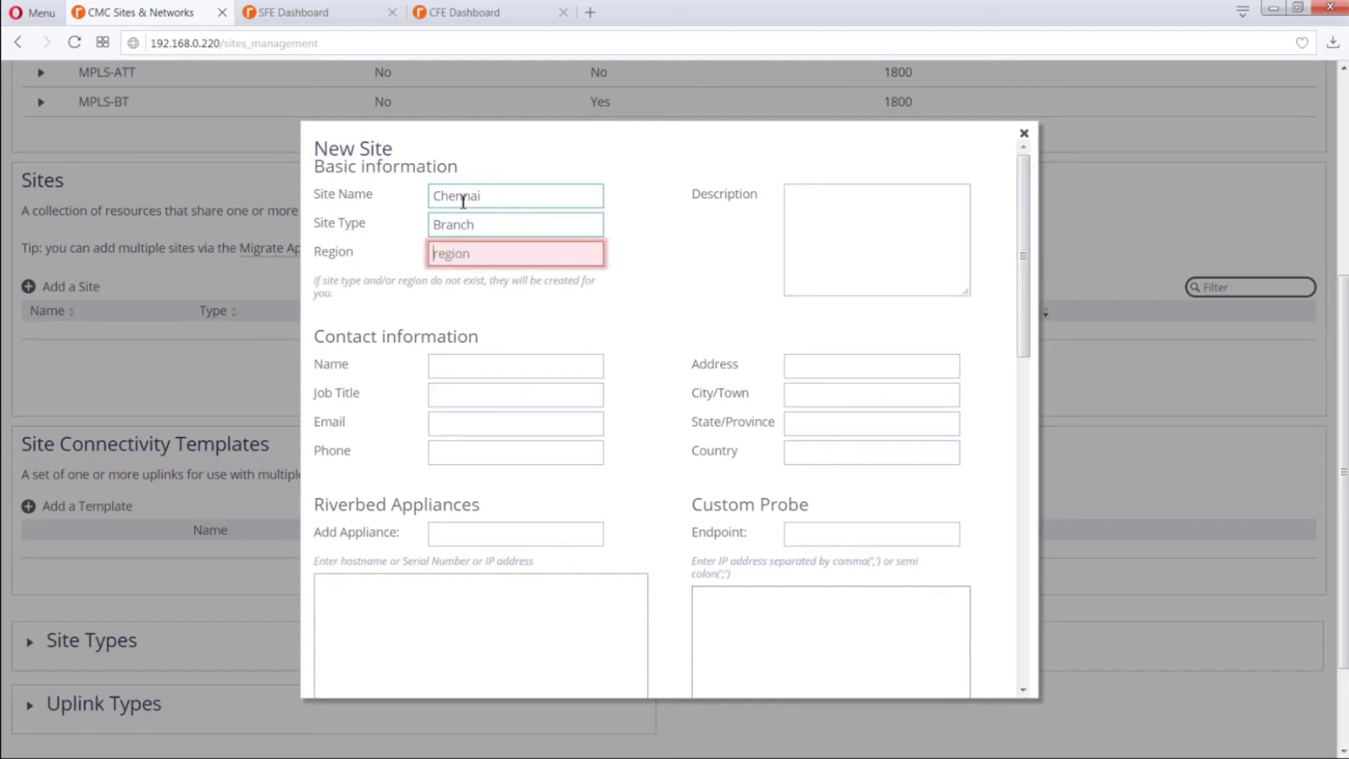
pyautogui.write('Asia')
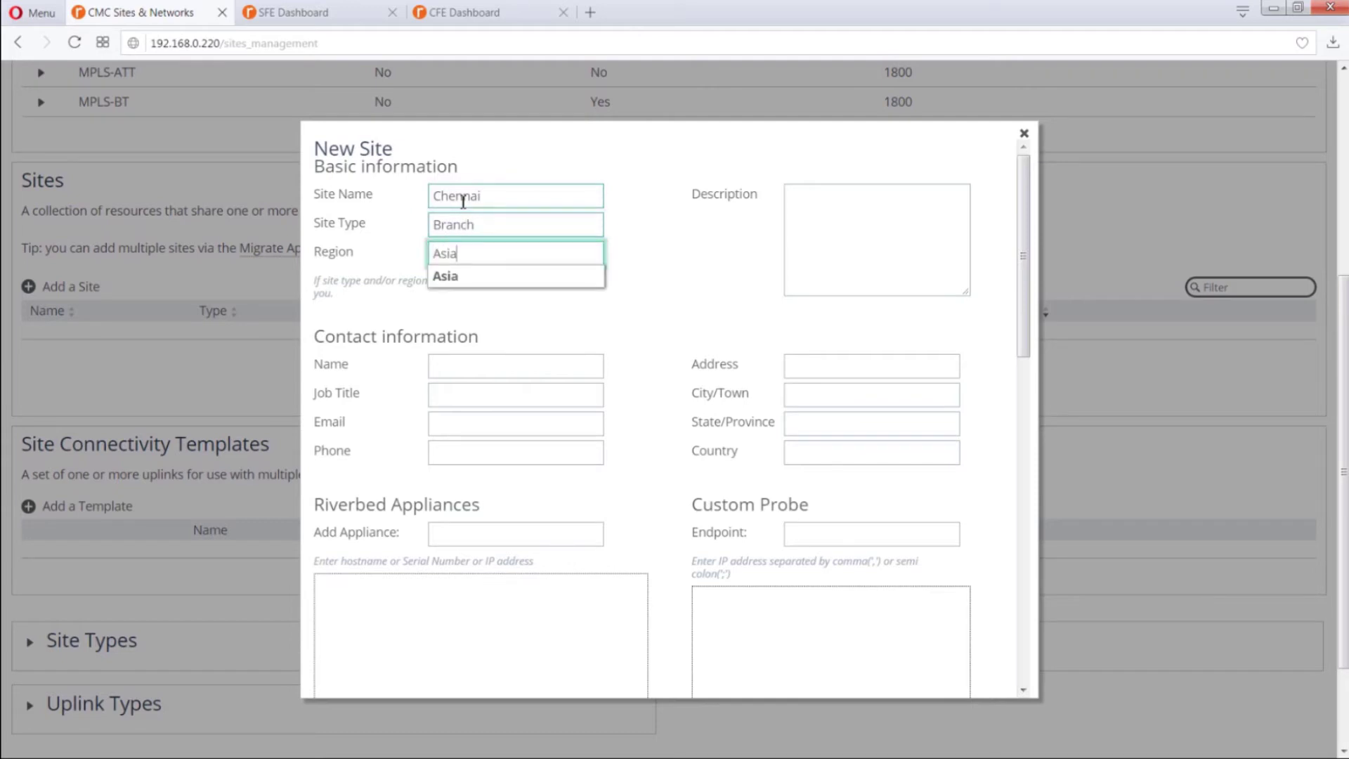
pyautogui.click(657, 274)
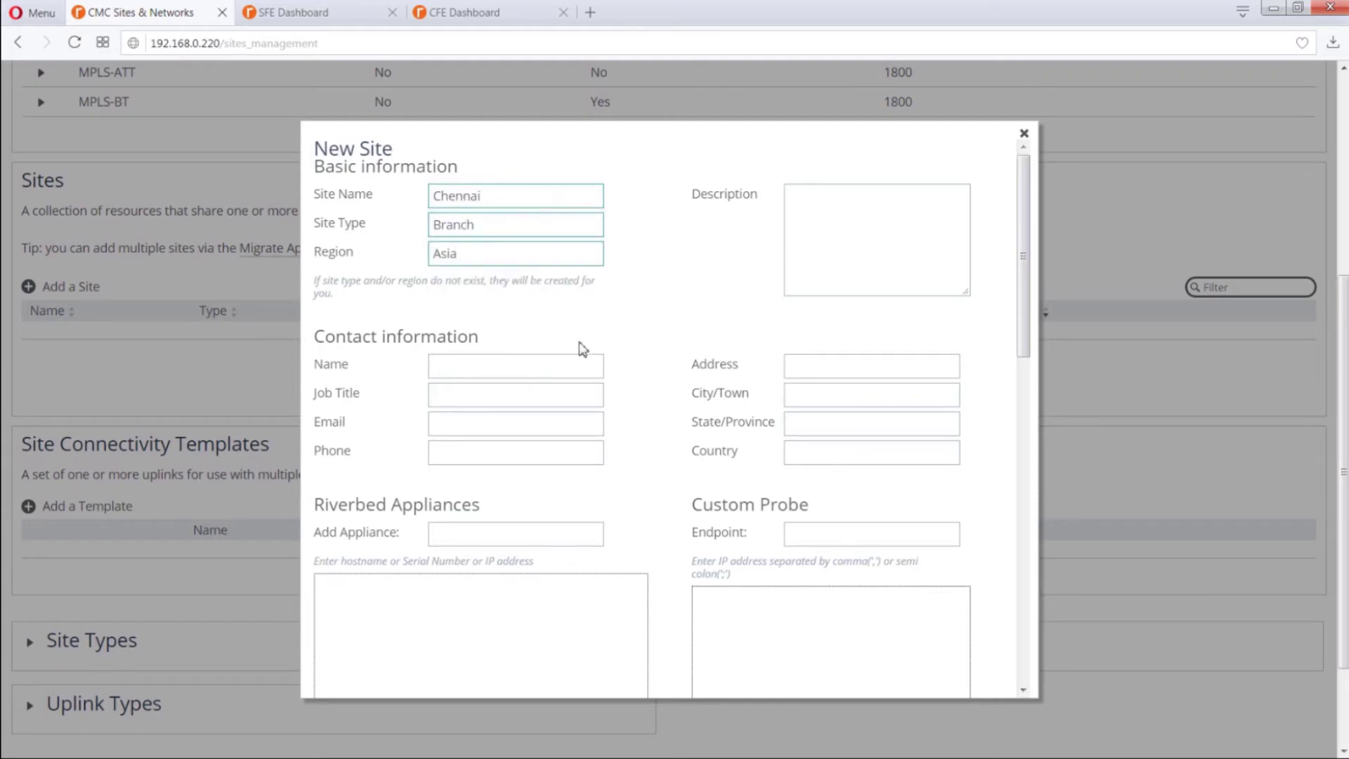
# Step: Assign the CFE / 192.168.0.222 Riverbed appliance to the Chennai site
pyautogui.scroll(-1, 582, 347)
pyautogui.scroll(-4, 583, 347)
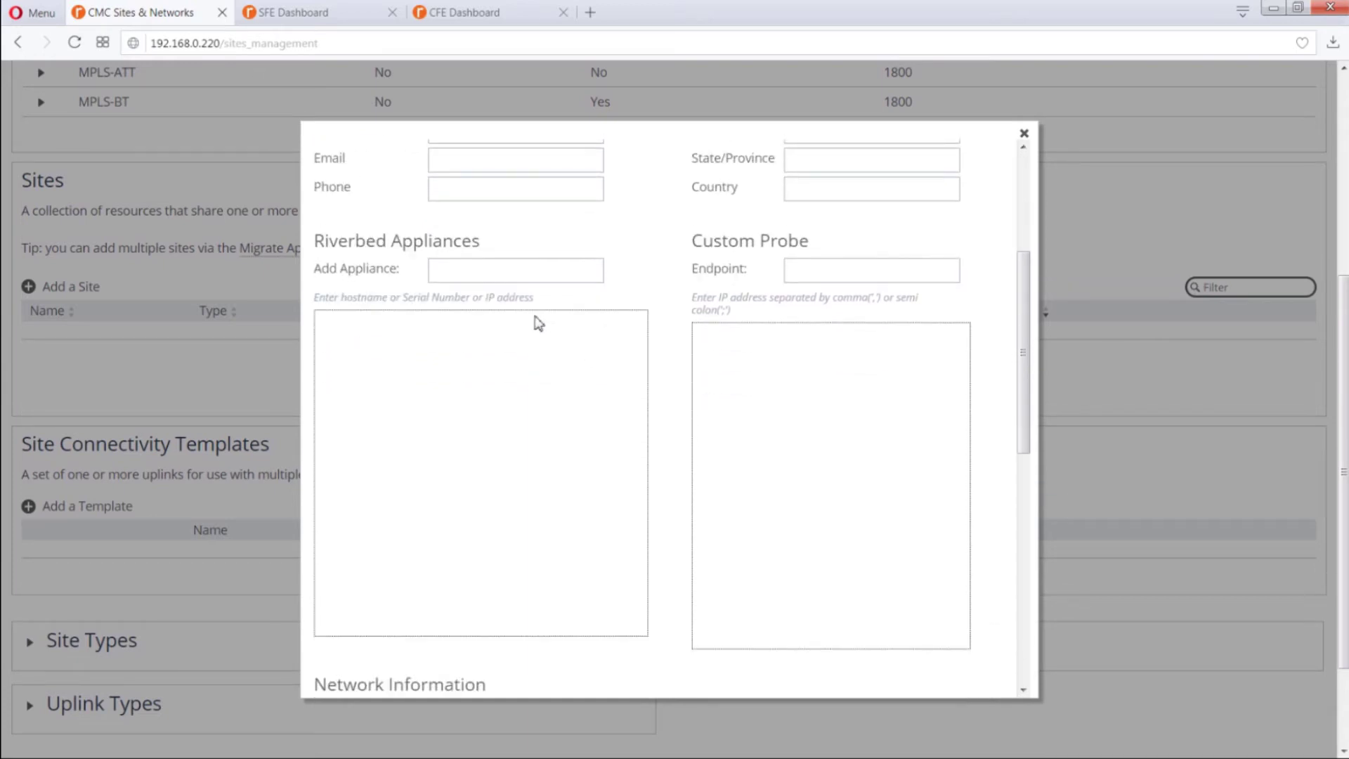
pyautogui.click(524, 273)
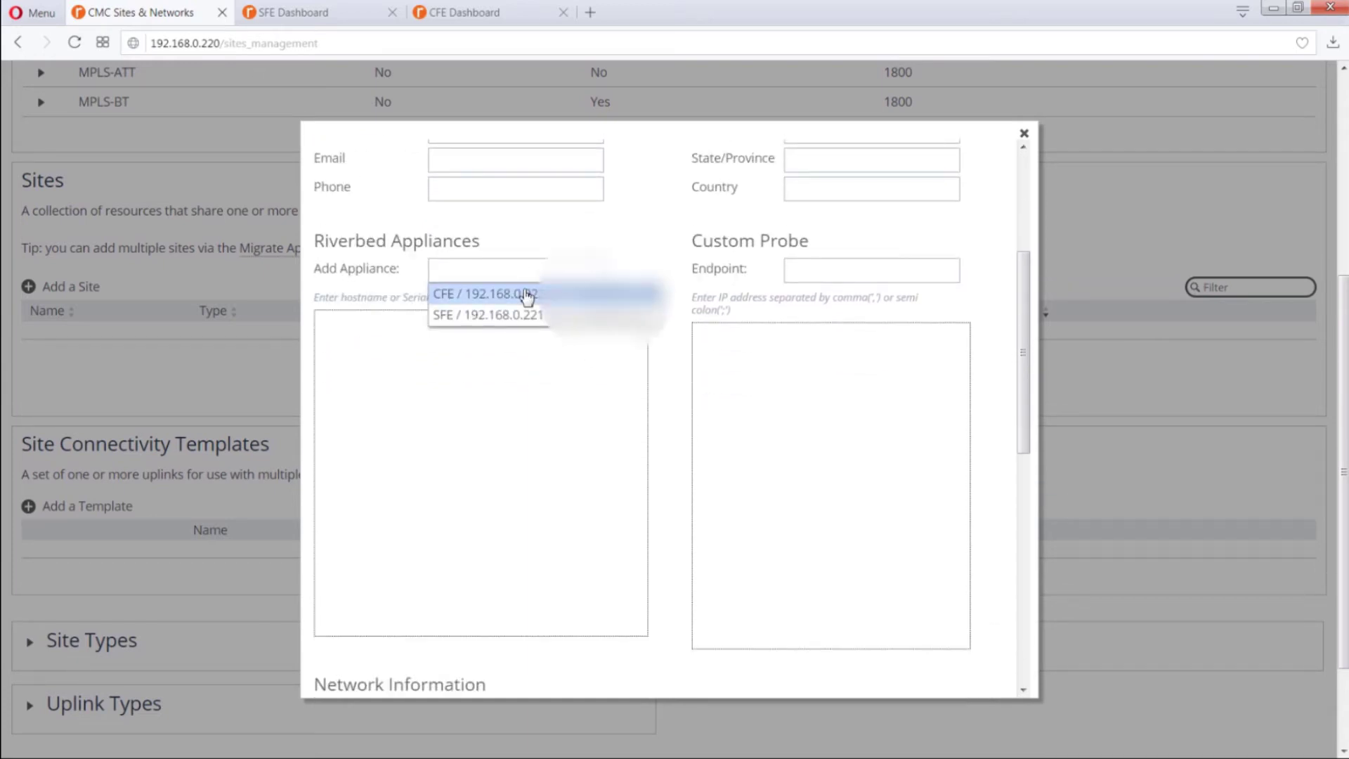
pyautogui.click(526, 295)
# Step: Enter subnet 10.51.0.0/24 for the Chennai site and set its Internet traffic to Direct to Internet
pyautogui.scroll(-3, 630, 368)
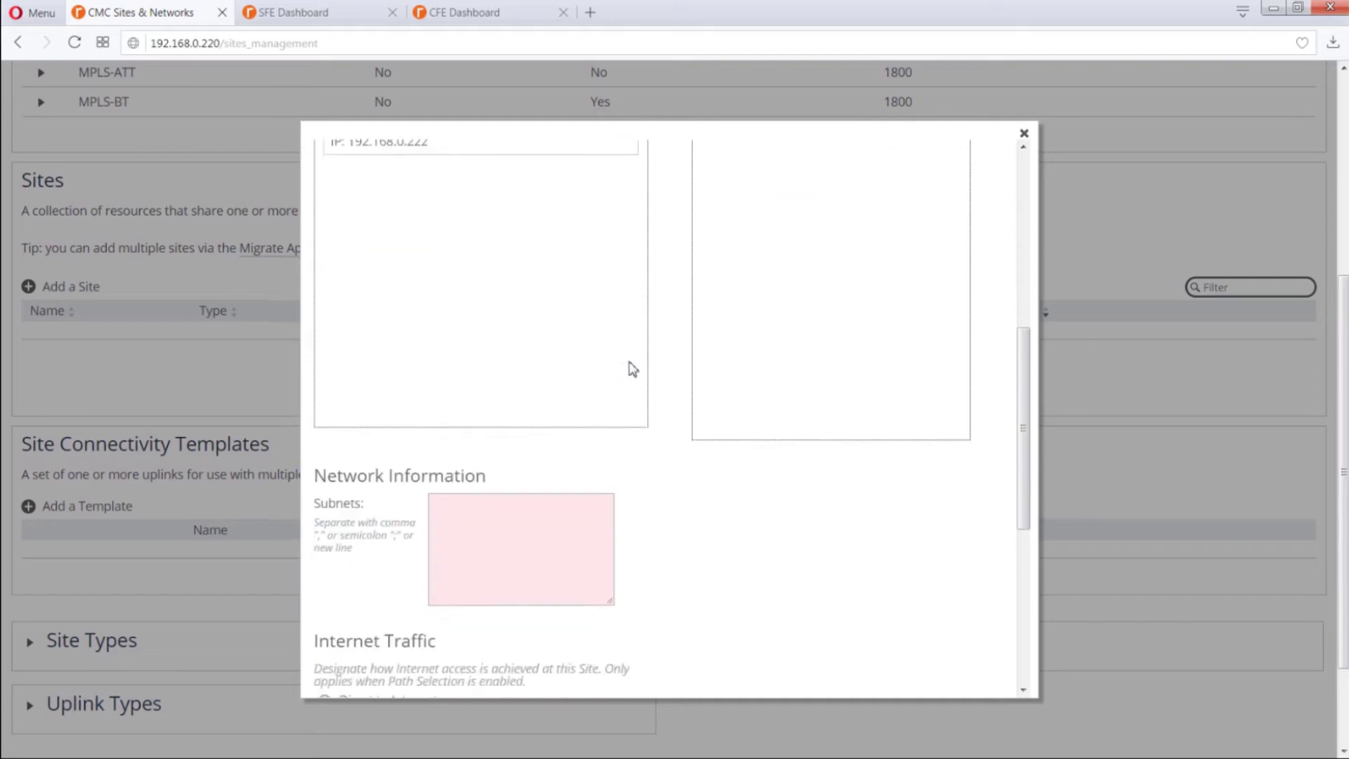
pyautogui.scroll(-2, 630, 367)
pyautogui.click(529, 380)
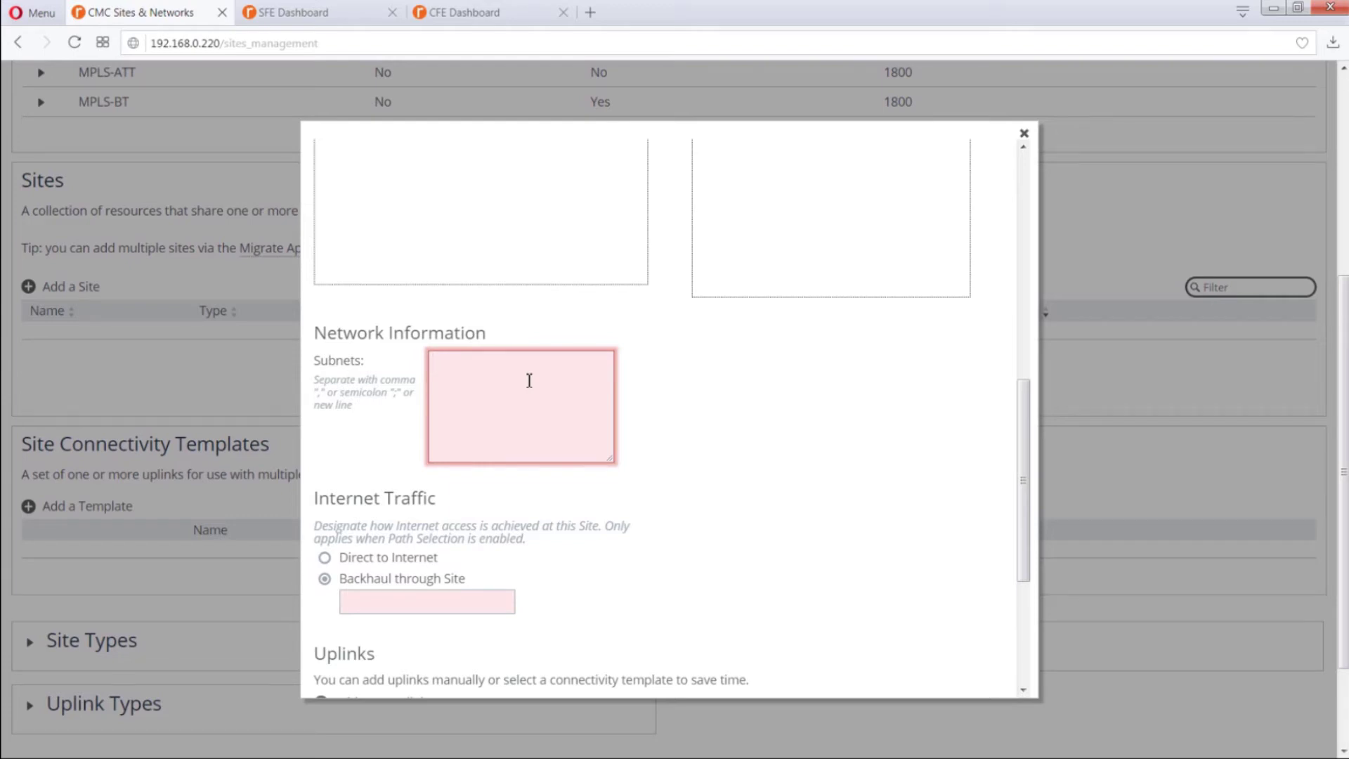
pyautogui.write('10.51')
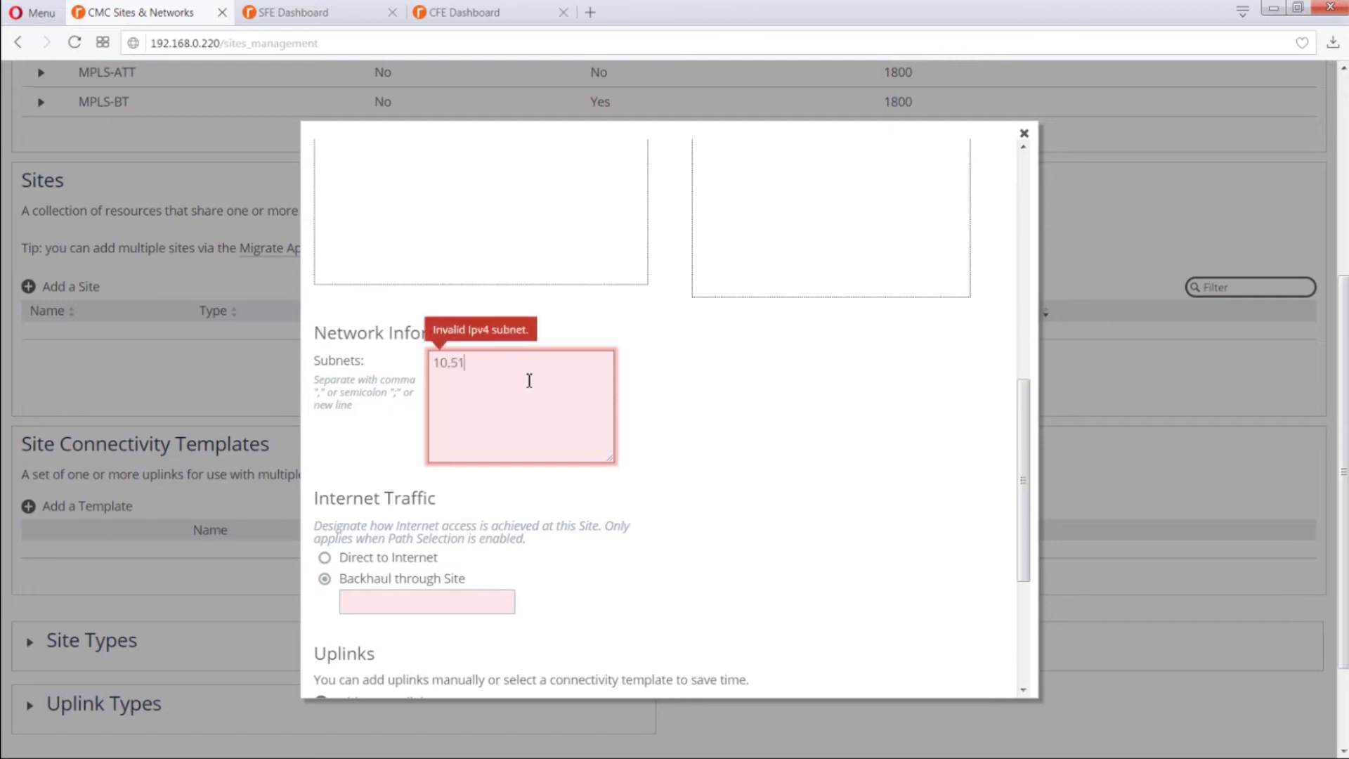
pyautogui.write('.0.0/24')
pyautogui.scroll(-3, 714, 479)
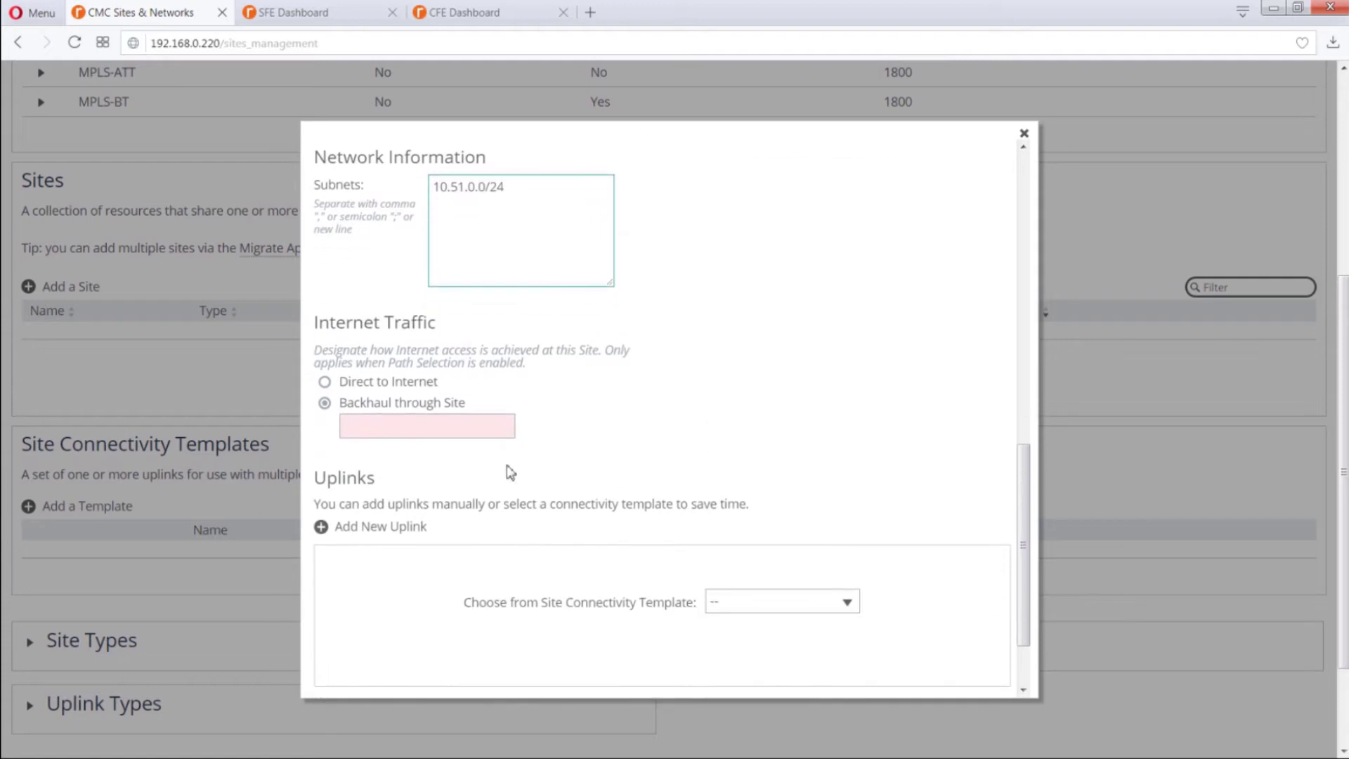
pyautogui.click(370, 386)
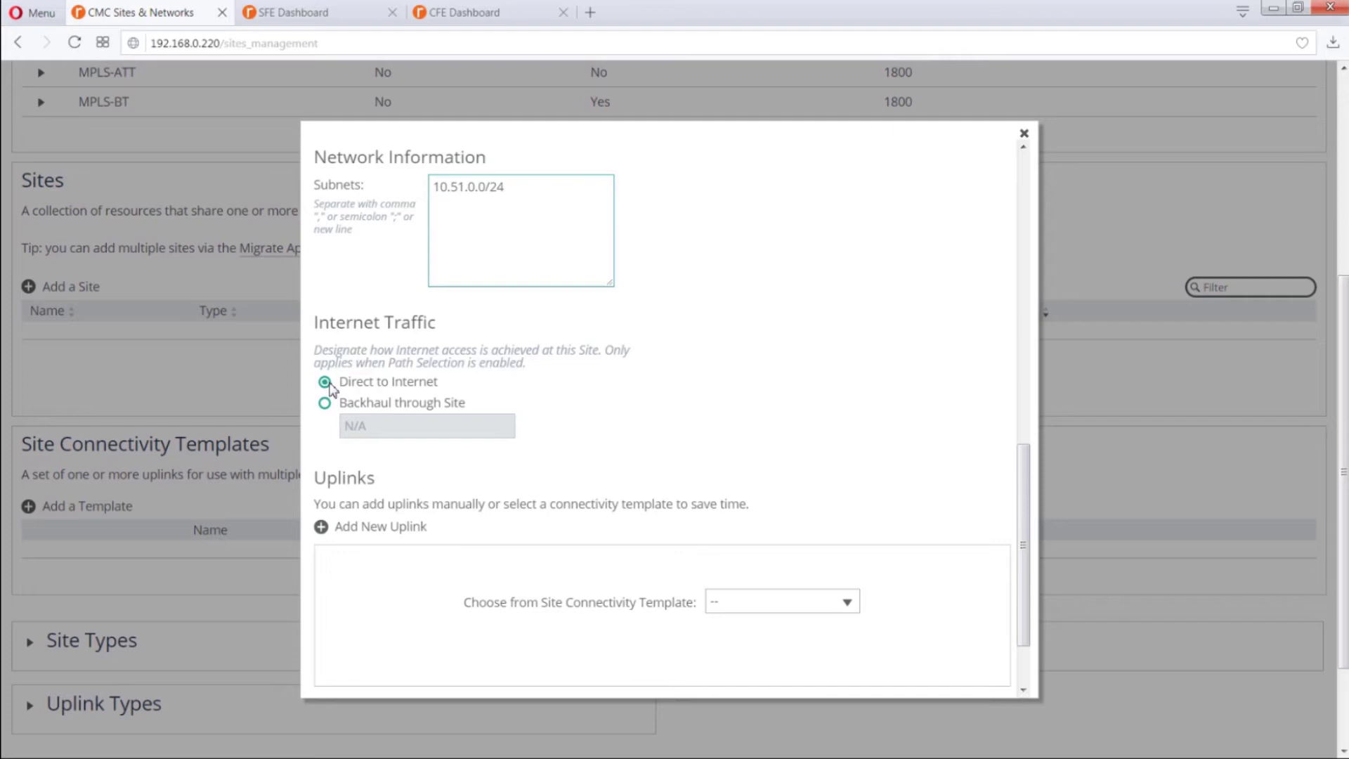
# Step: Add a new uplink to the Chennai site on network MPLS-ATT with uplink type Uplink-Primary
pyautogui.scroll(-3, 548, 401)
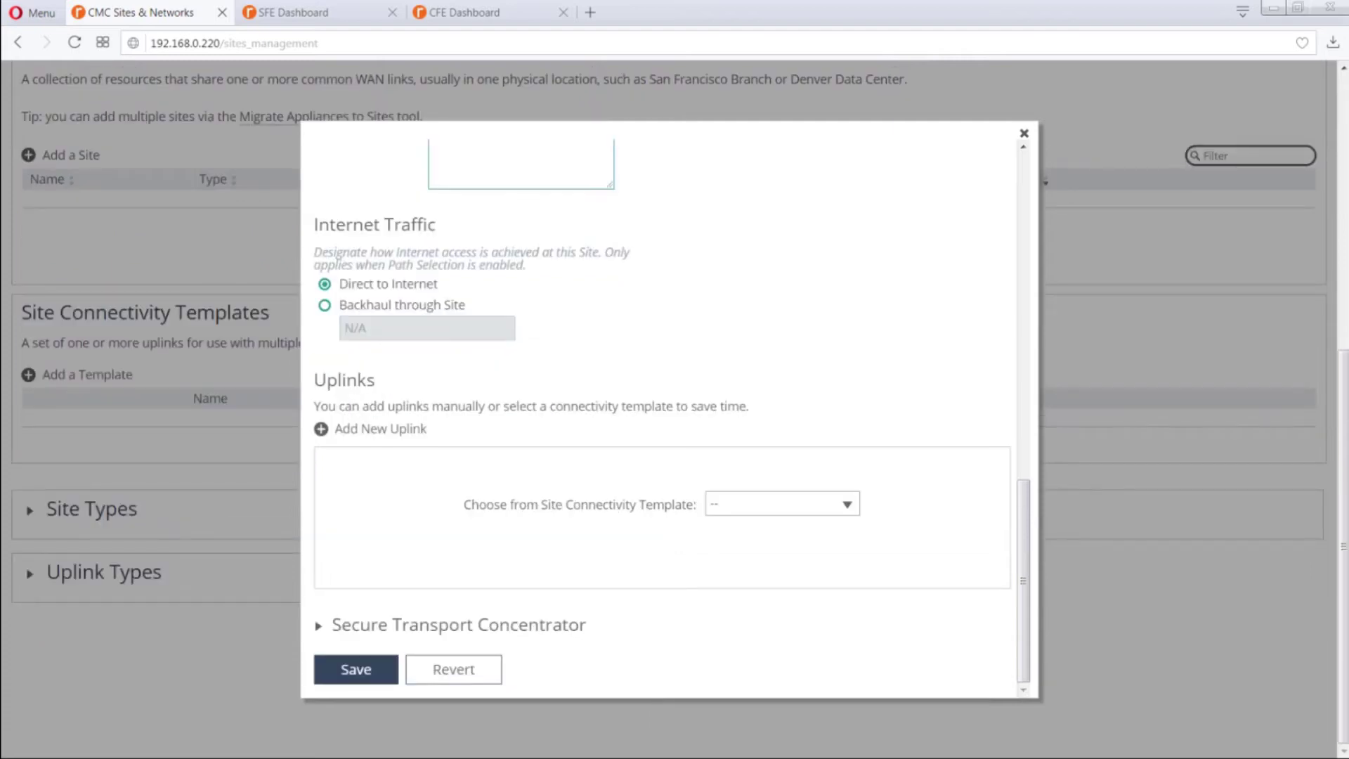
pyautogui.click(365, 430)
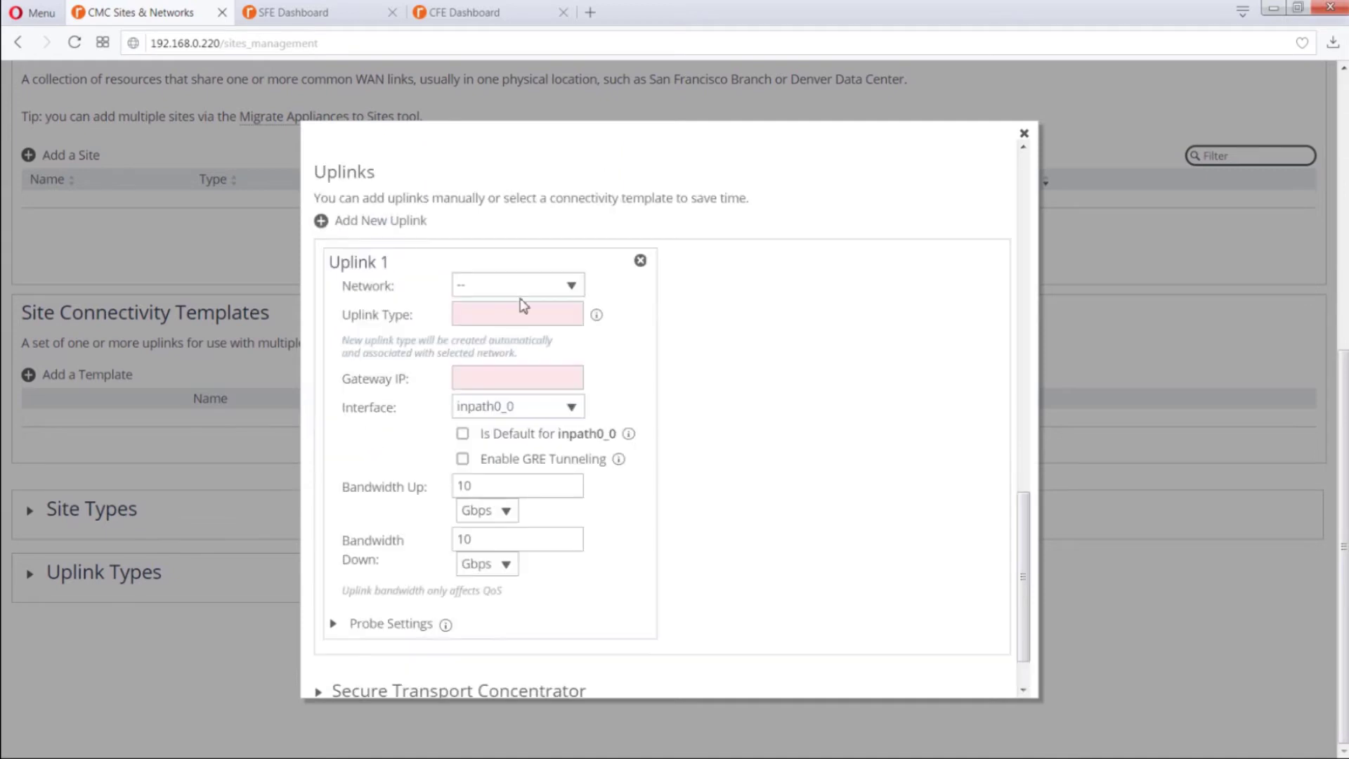
pyautogui.click(558, 290)
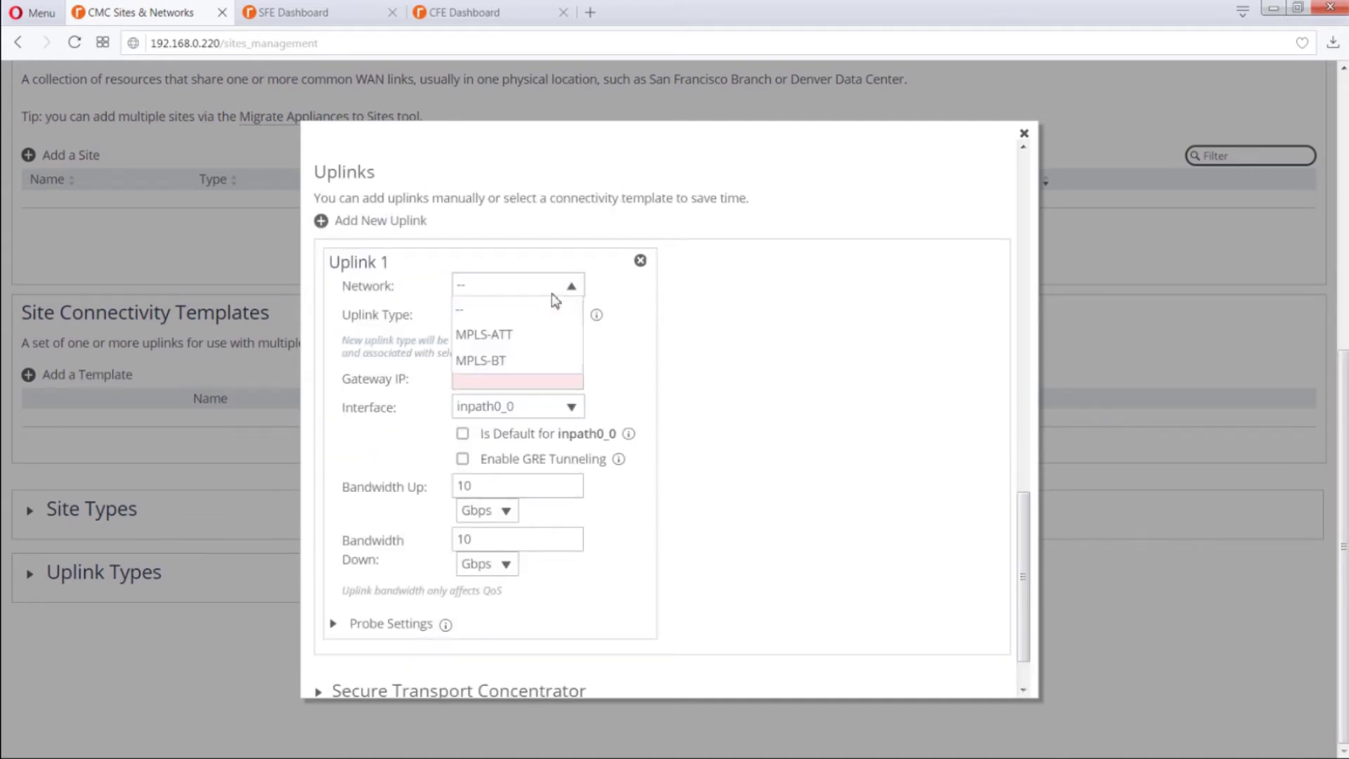
pyautogui.click(521, 338)
pyautogui.click(499, 323)
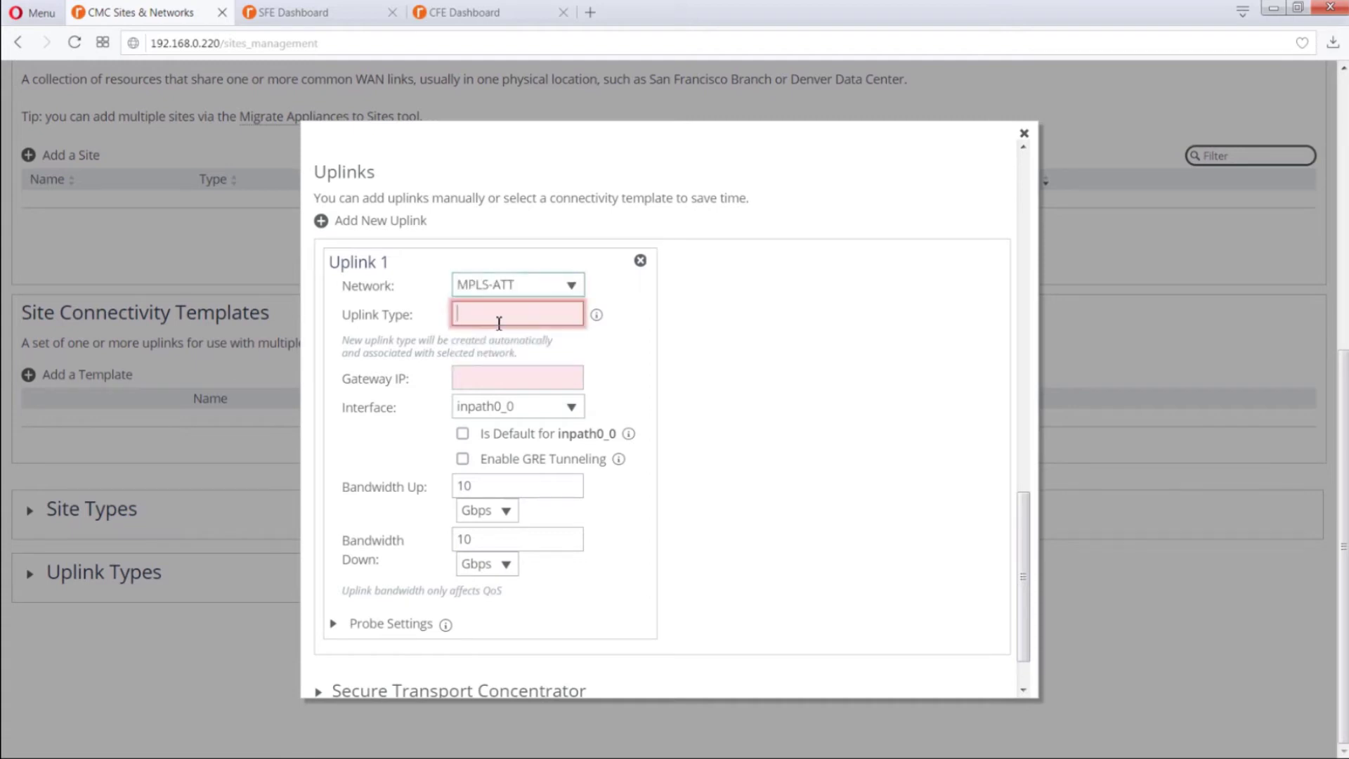
pyautogui.write('Up')
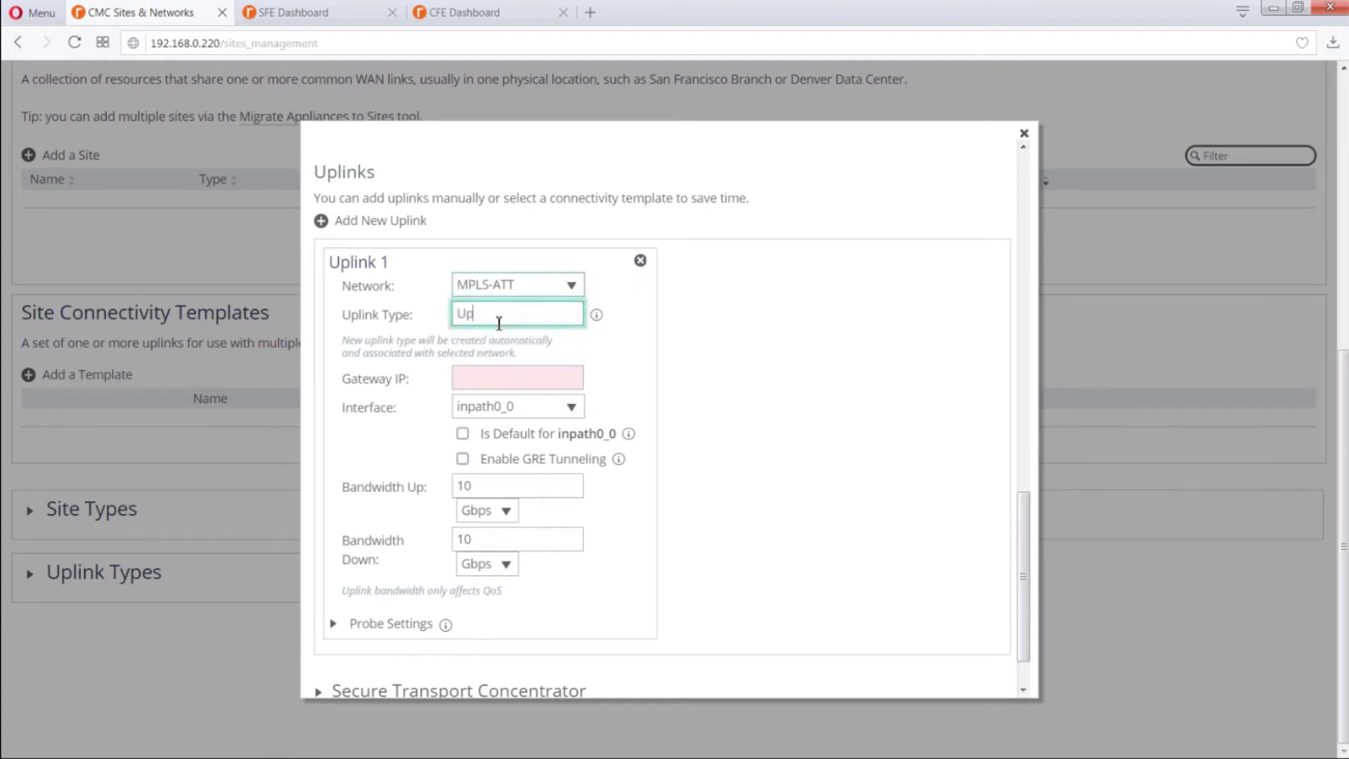
pyautogui.write('link-Primary')
# Step: Set Uplink 1's gateway IP to 10.51.0.251 and make it the default for inpath0_0
pyautogui.click(477, 376)
pyautogui.write('1')
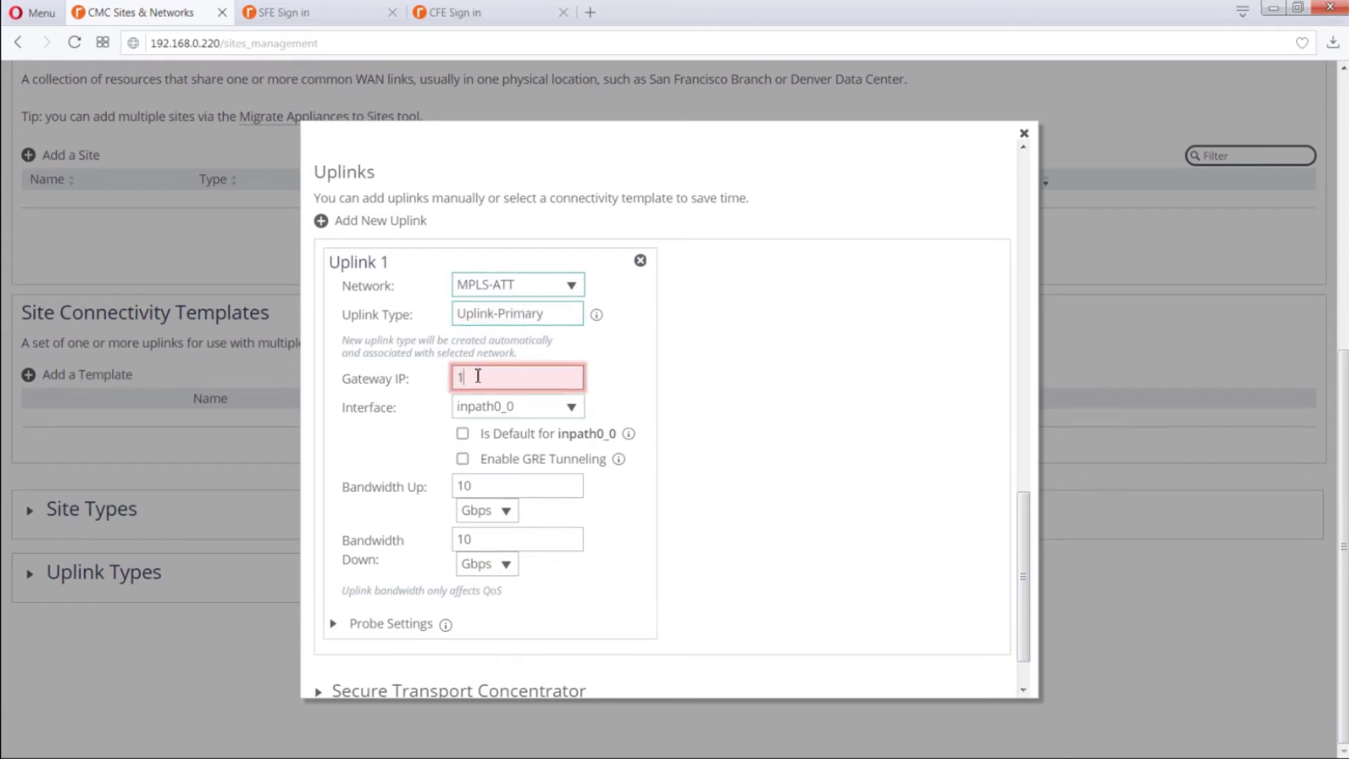
pyautogui.write('0.11.')
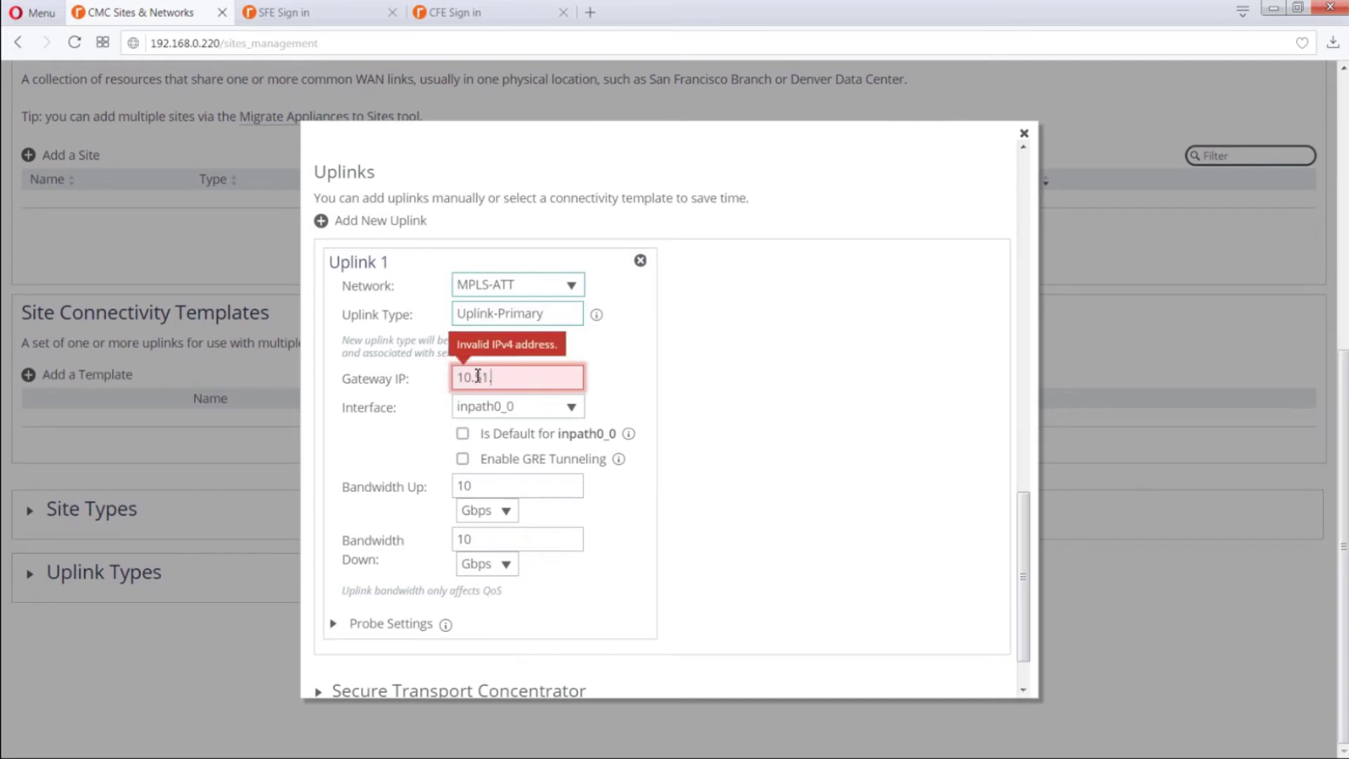
pyautogui.write('0.251')
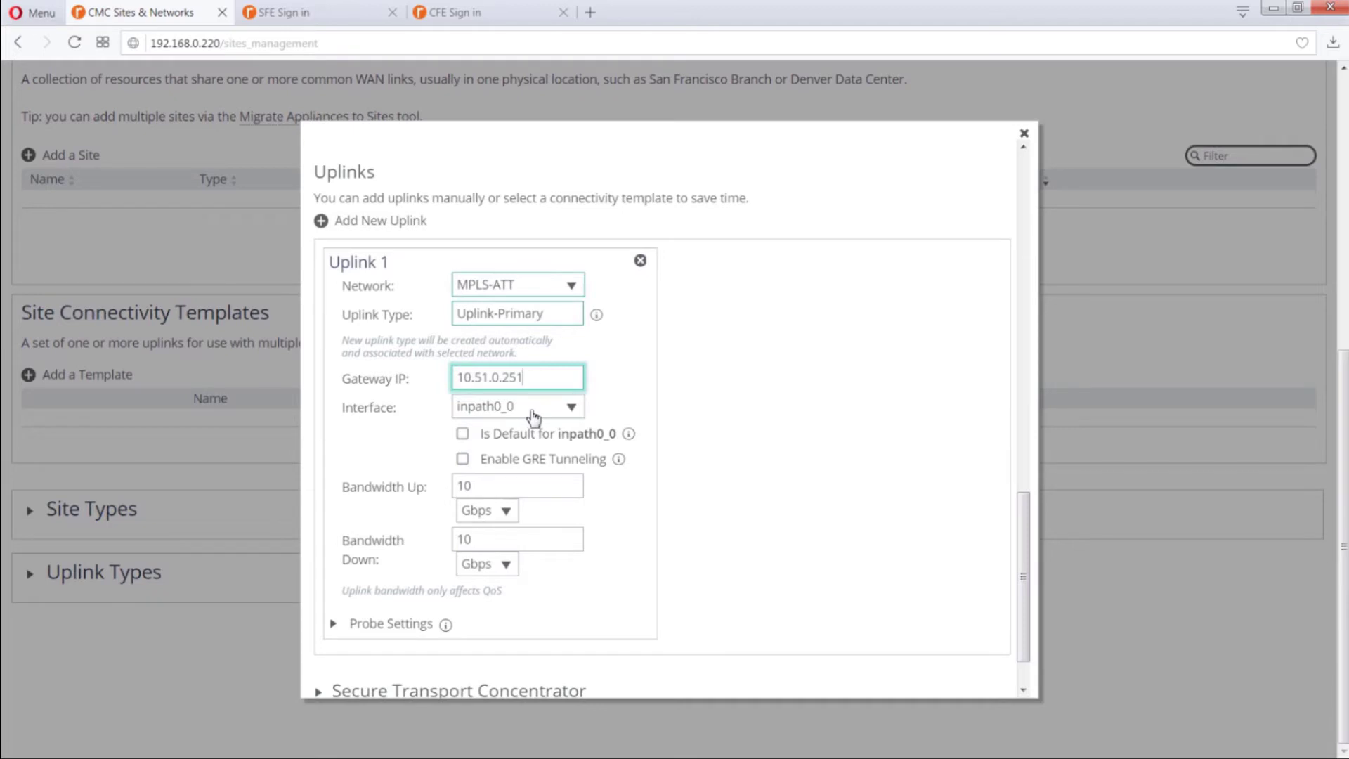
pyautogui.click(463, 435)
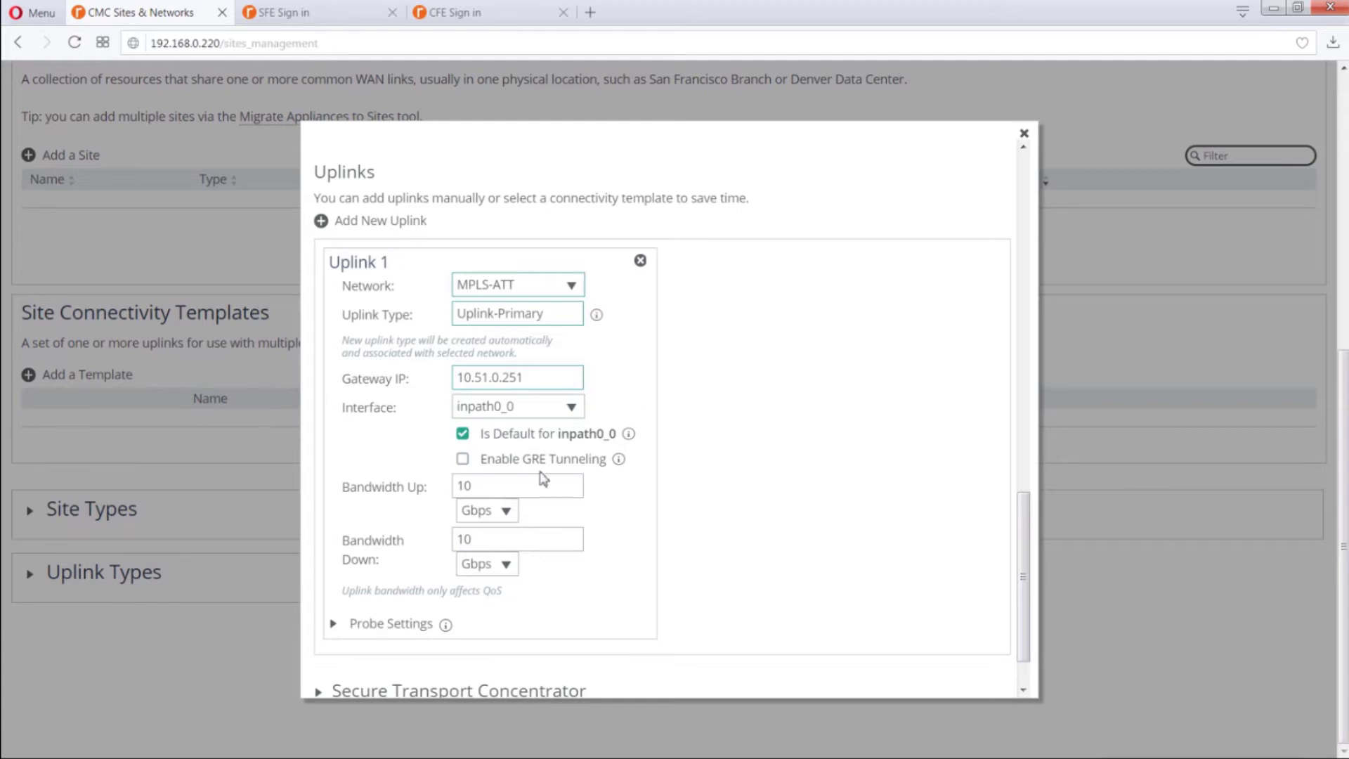
# Step: Set Uplink 1's bandwidth to 30 Mbps up and 30 Mbps down
pyautogui.doubleClick(450, 485)
pyautogui.write('30')
pyautogui.click(485, 510)
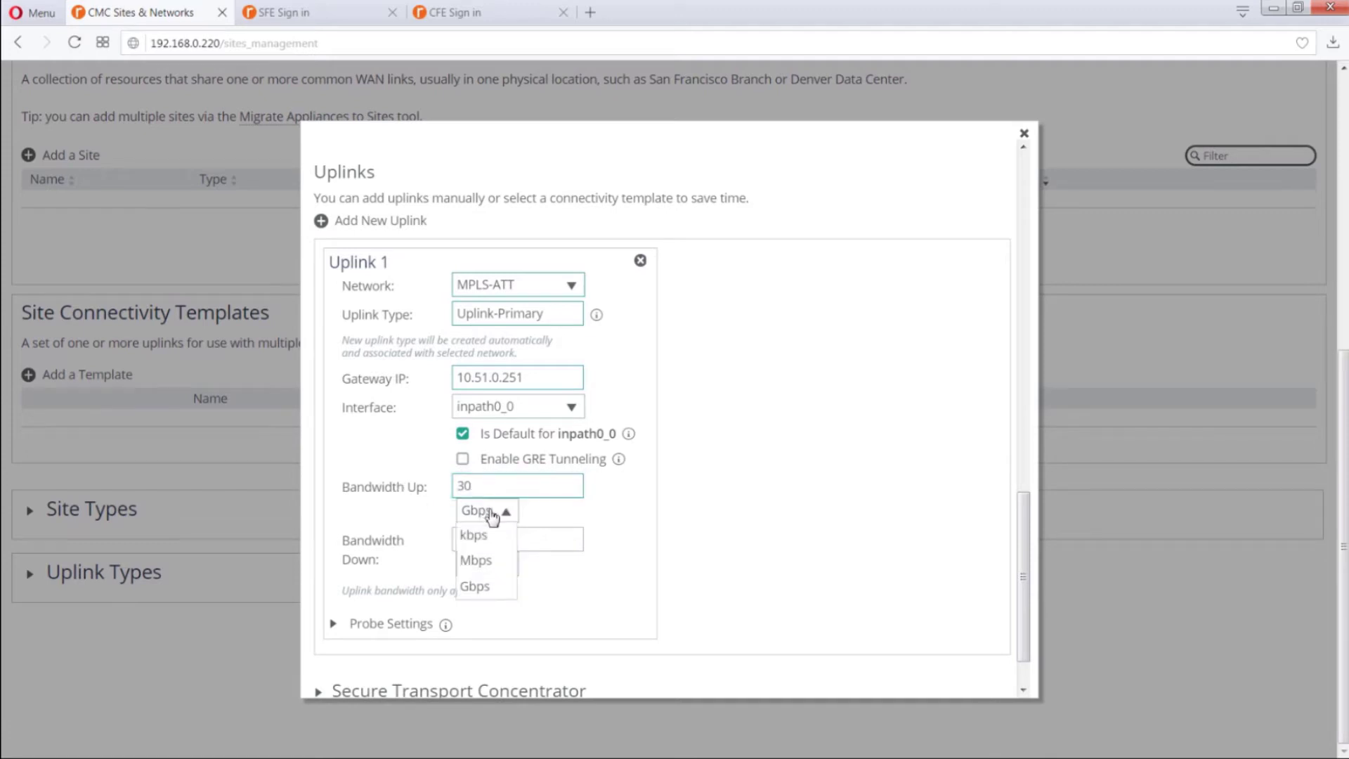
pyautogui.click(490, 560)
pyautogui.doubleClick(448, 539)
pyautogui.write('30')
pyautogui.click(485, 566)
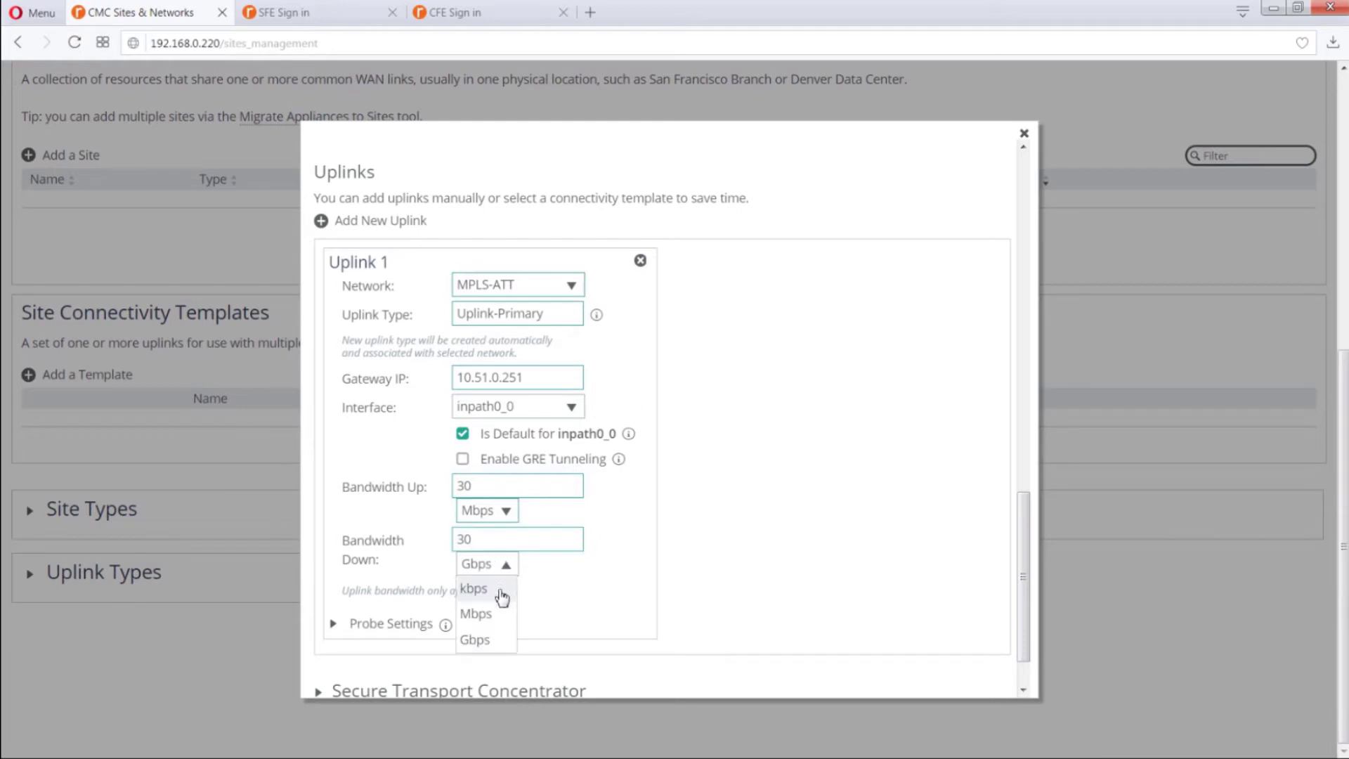
pyautogui.click(497, 617)
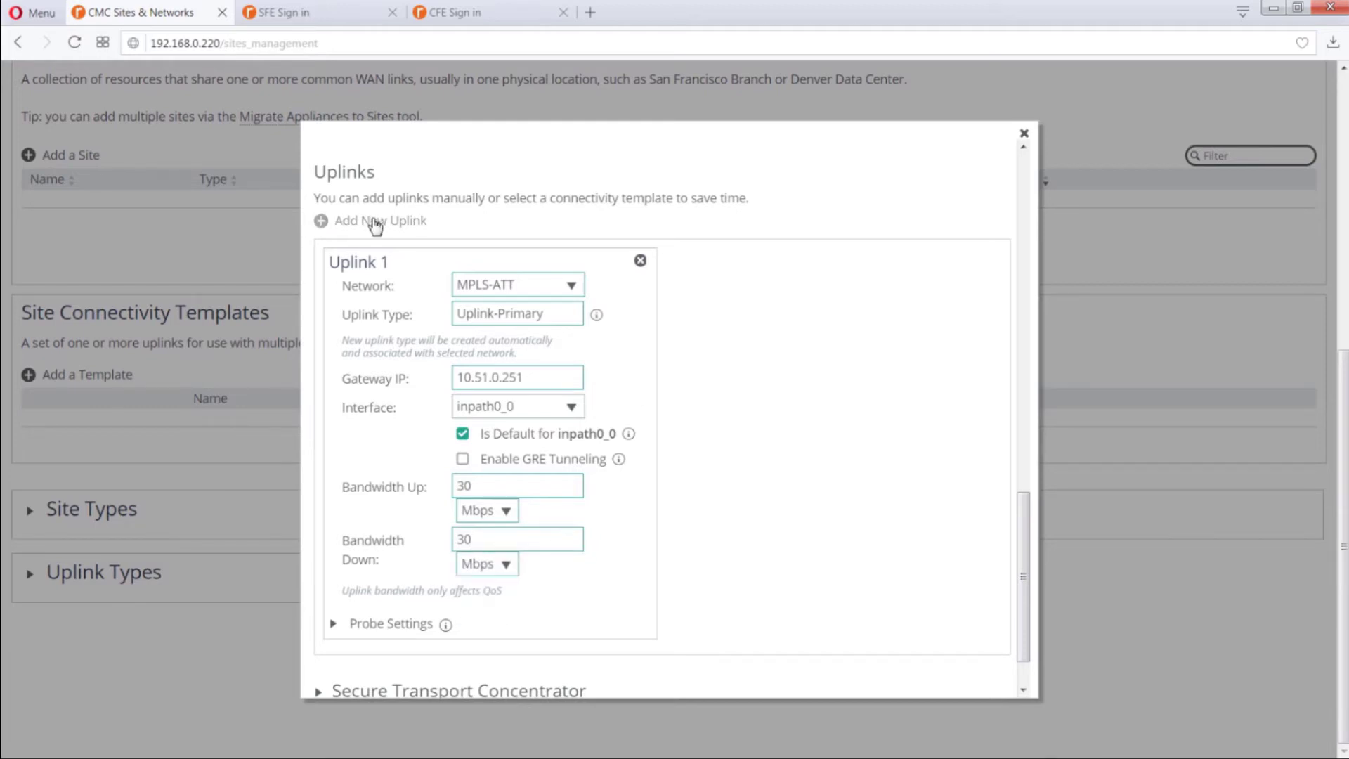
# Step: Add a second uplink to the Chennai site on network MPLS-BT with uplink type Uplink-Backup
pyautogui.click(375, 222)
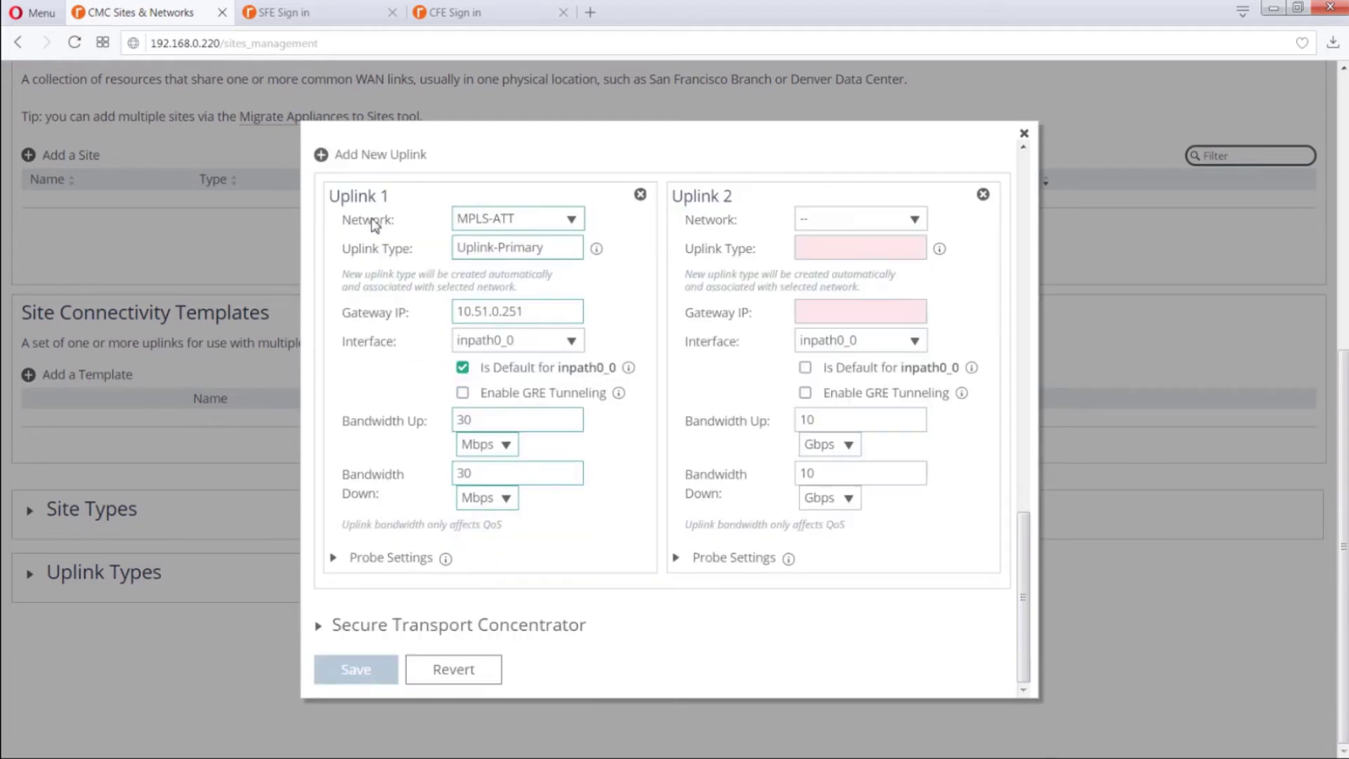
pyautogui.click(859, 220)
pyautogui.click(851, 295)
pyautogui.click(834, 254)
pyautogui.write('Upl')
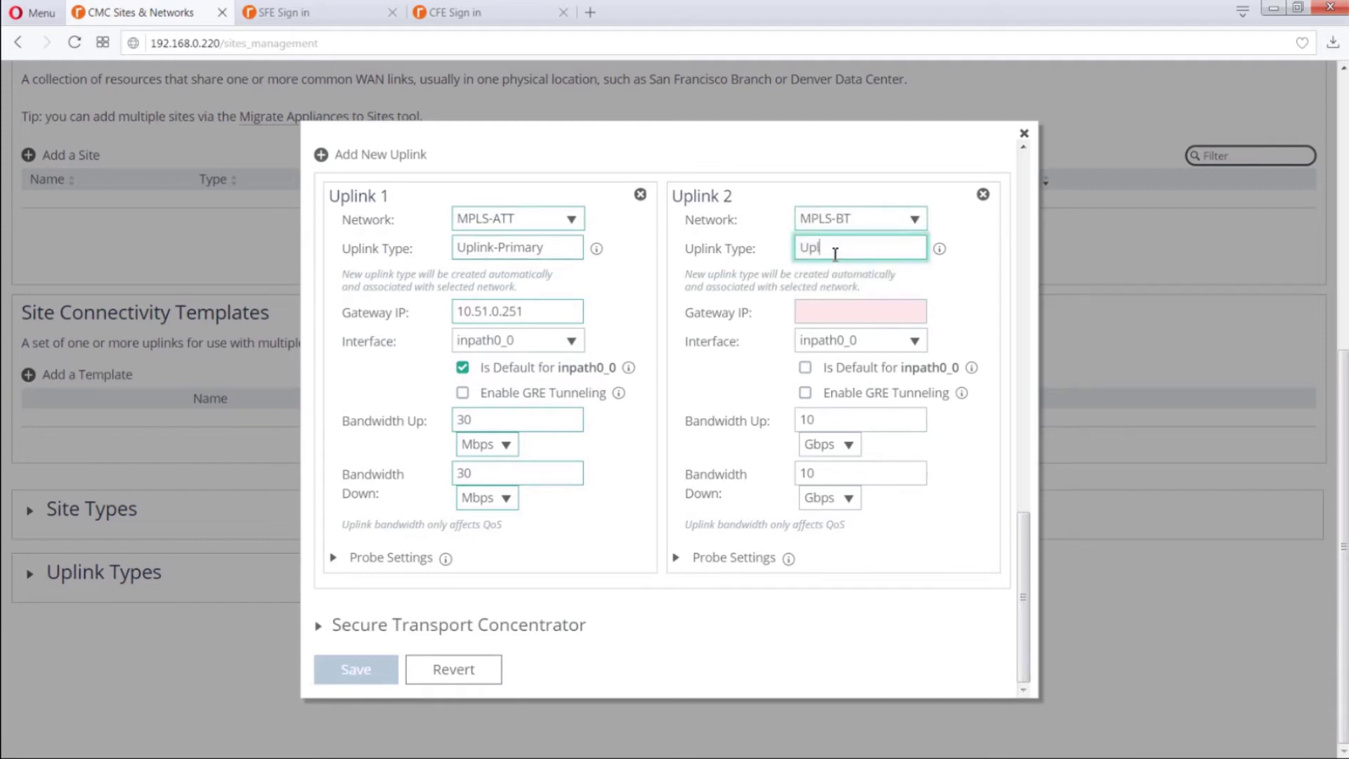
pyautogui.write('ink-Backup')
# Step: Set Uplink 2's gateway IP to 10.51.0.252 on interface inpath1_0 and make it the default for that interface
pyautogui.click(831, 311)
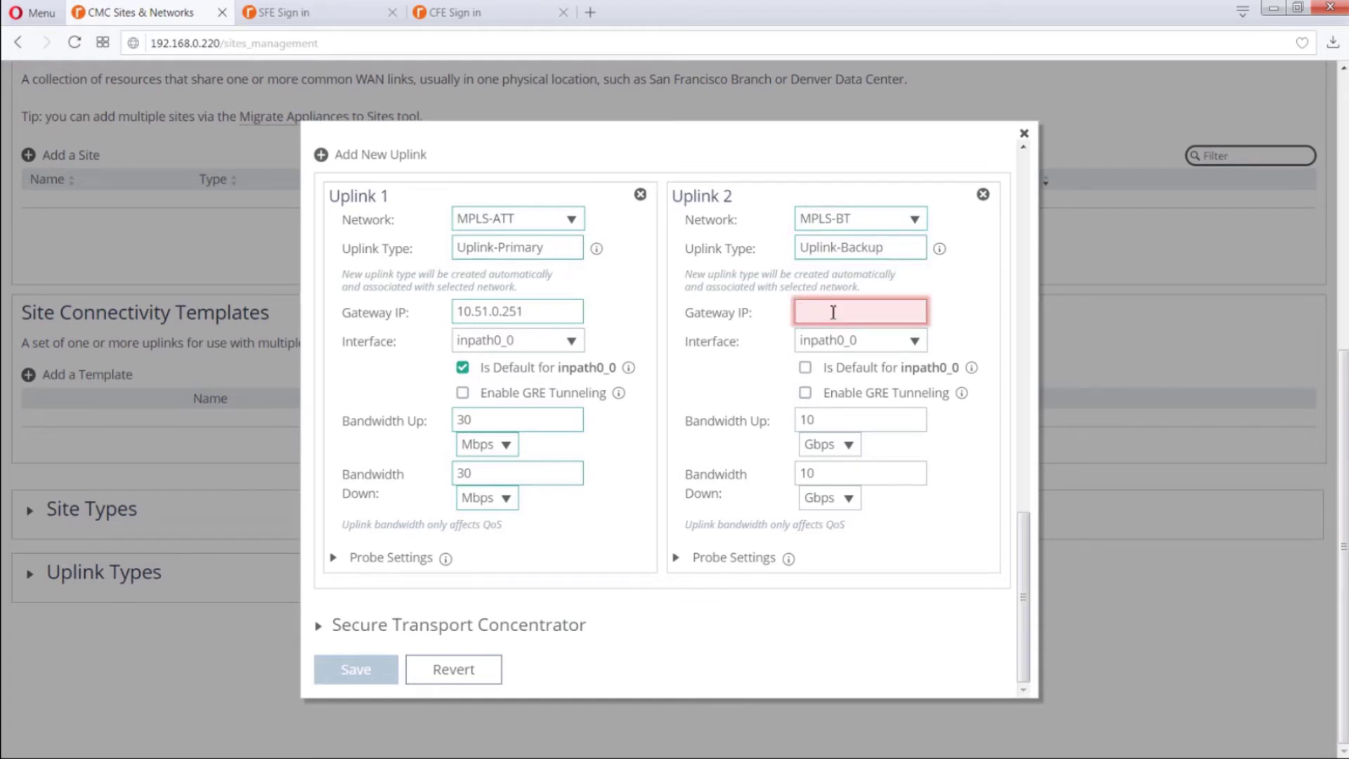
pyautogui.write('10.5')
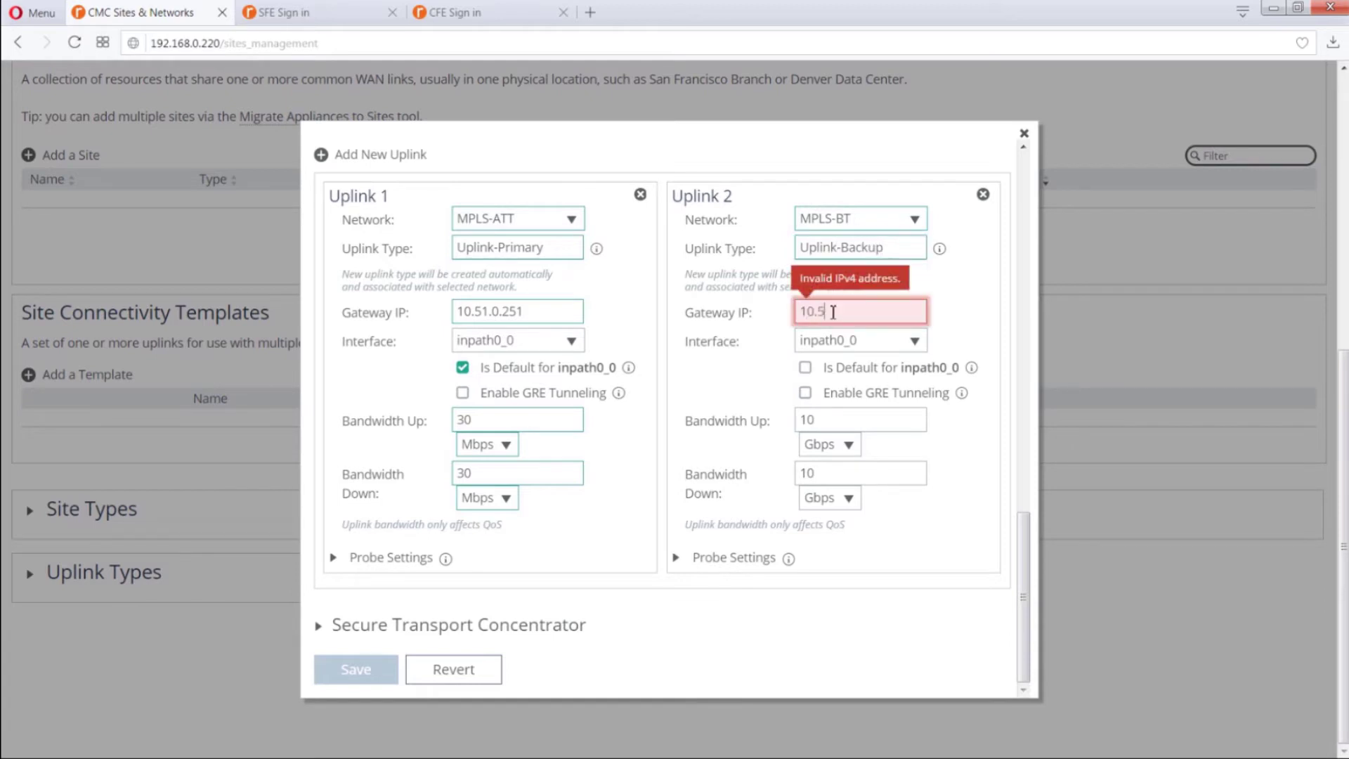
pyautogui.write('1.0.252')
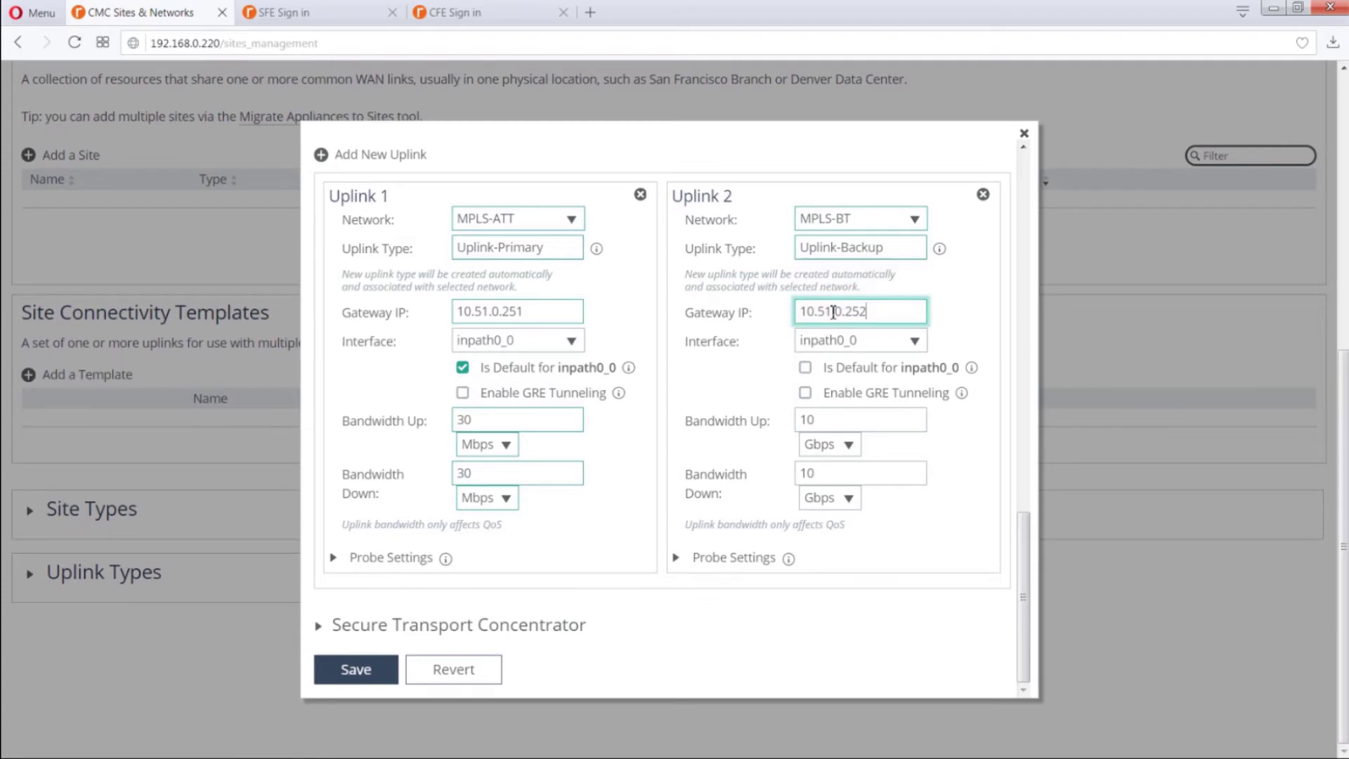
pyautogui.click(805, 367)
pyautogui.press('Tab')
pyautogui.click(857, 344)
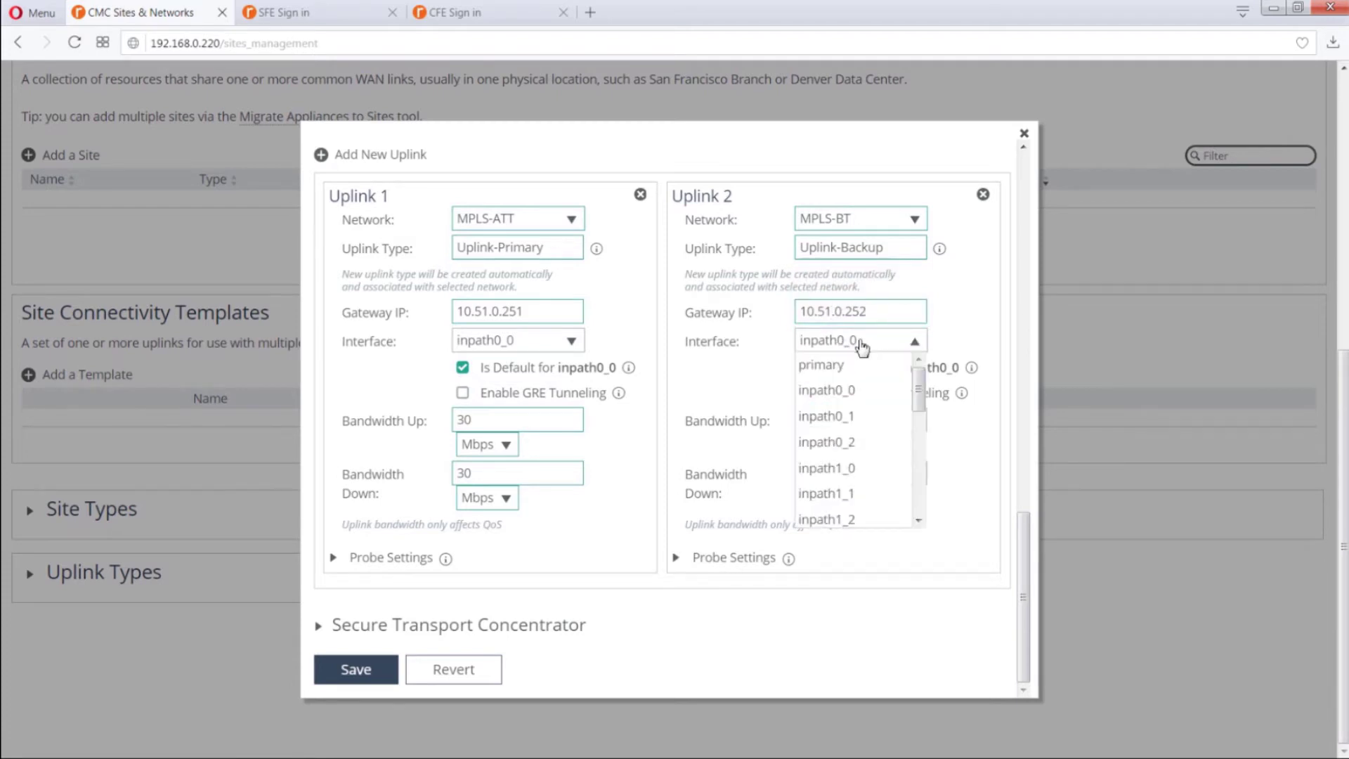
pyautogui.click(859, 469)
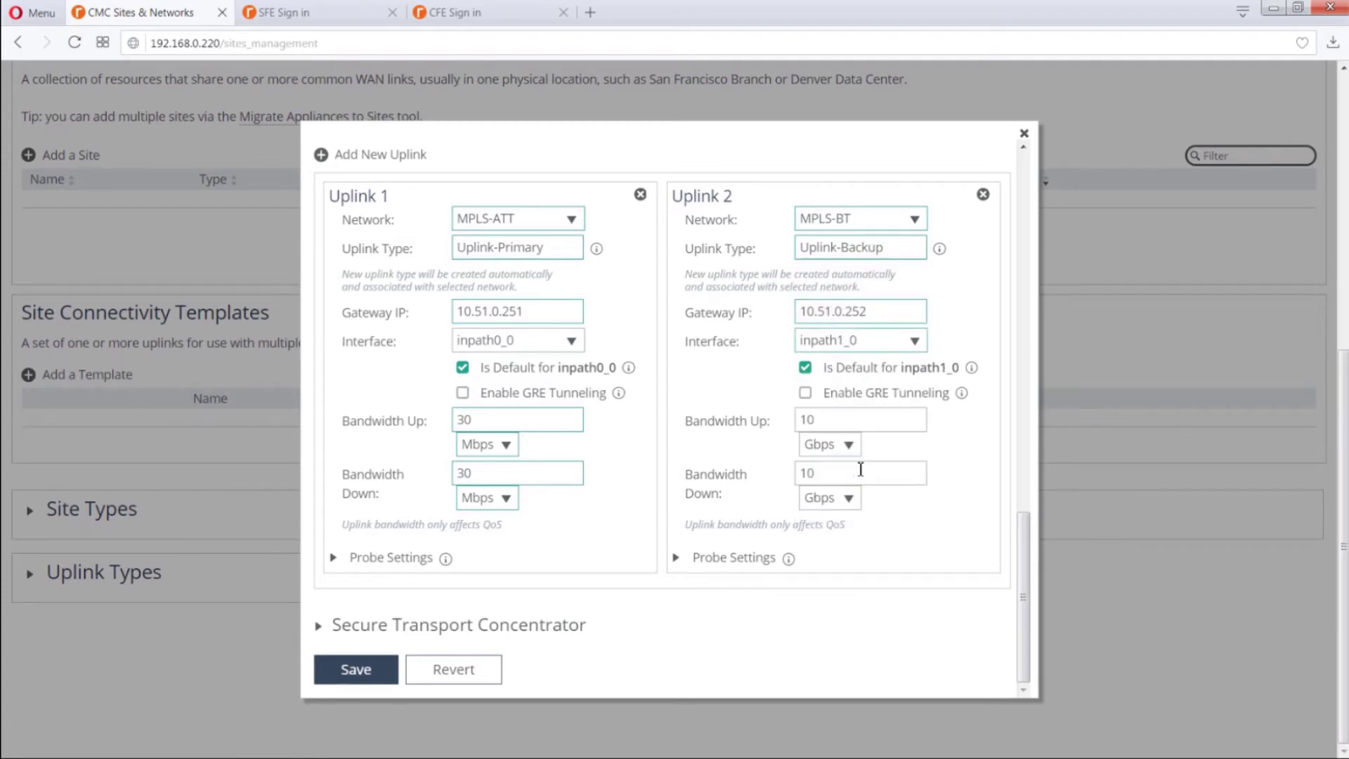
# Step: Set Uplink 2's bandwidth to 20 Mbps up and 20 Mbps down, and save the Chennai site
pyautogui.click(828, 420)
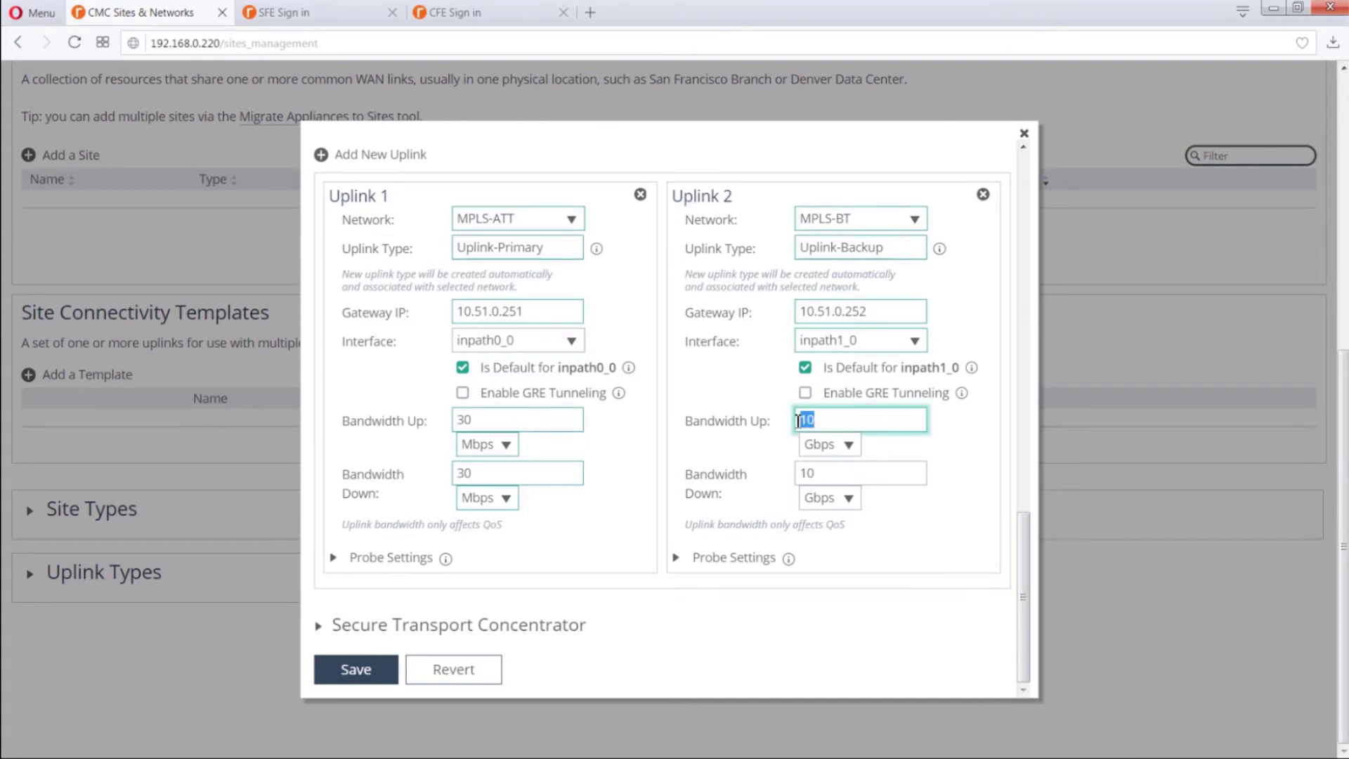
pyautogui.write('20')
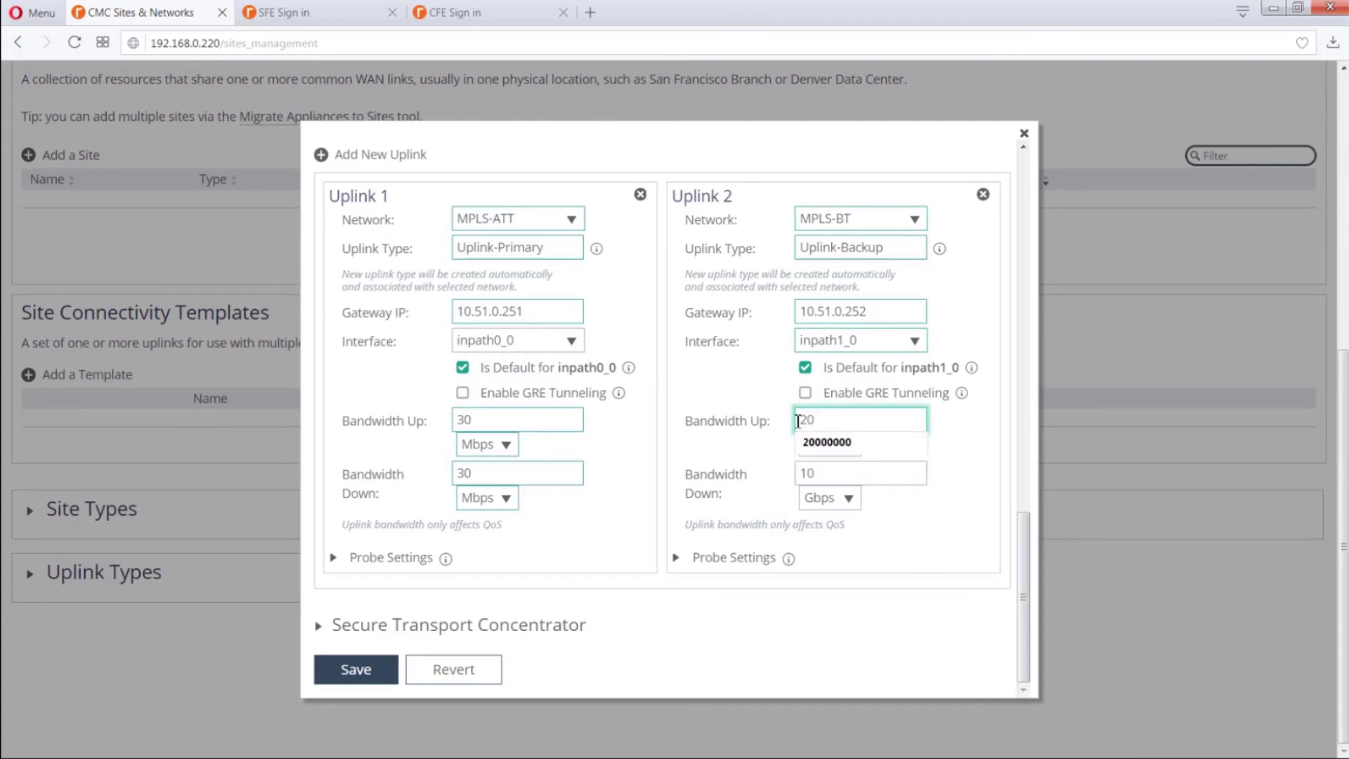
pyautogui.click(759, 448)
pyautogui.click(822, 444)
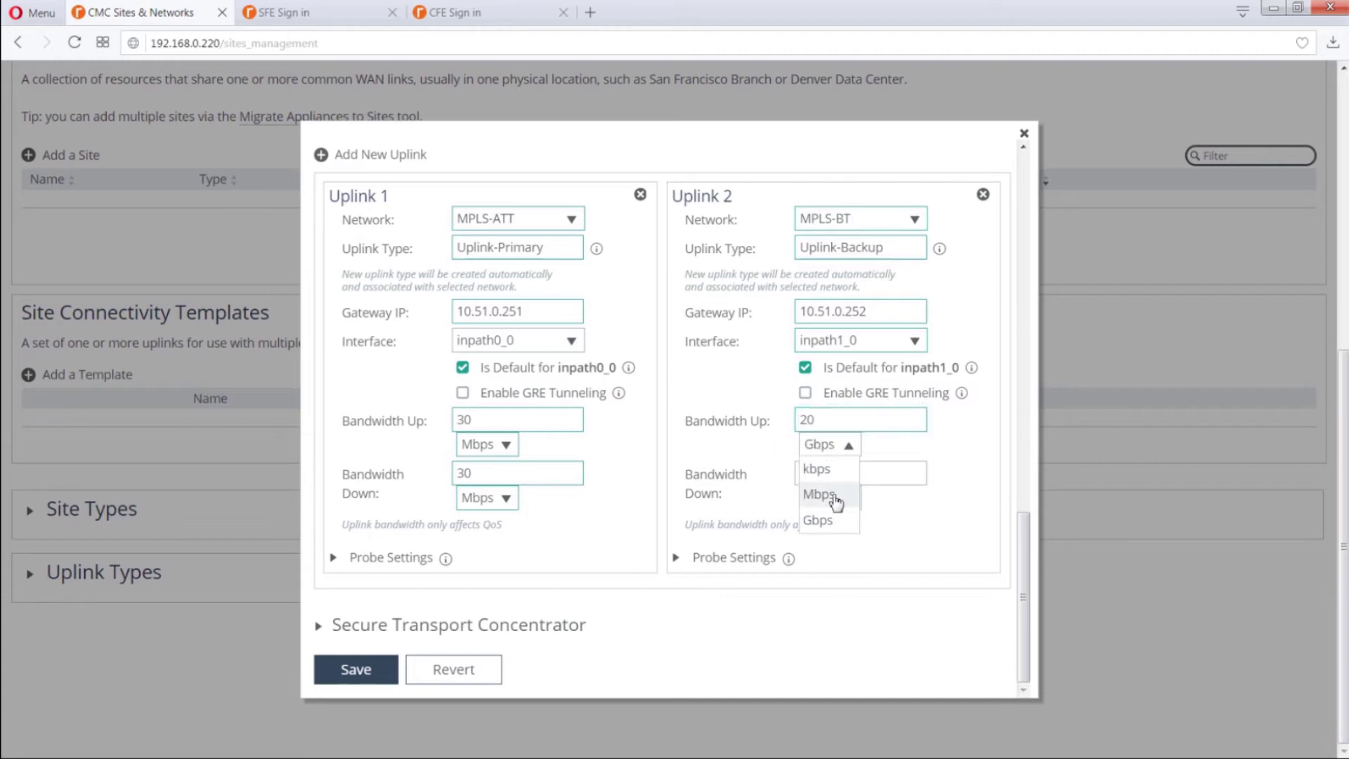
pyautogui.click(820, 494)
pyautogui.moveTo(813, 473); pyautogui.dragTo(786, 478)
pyautogui.write('2')
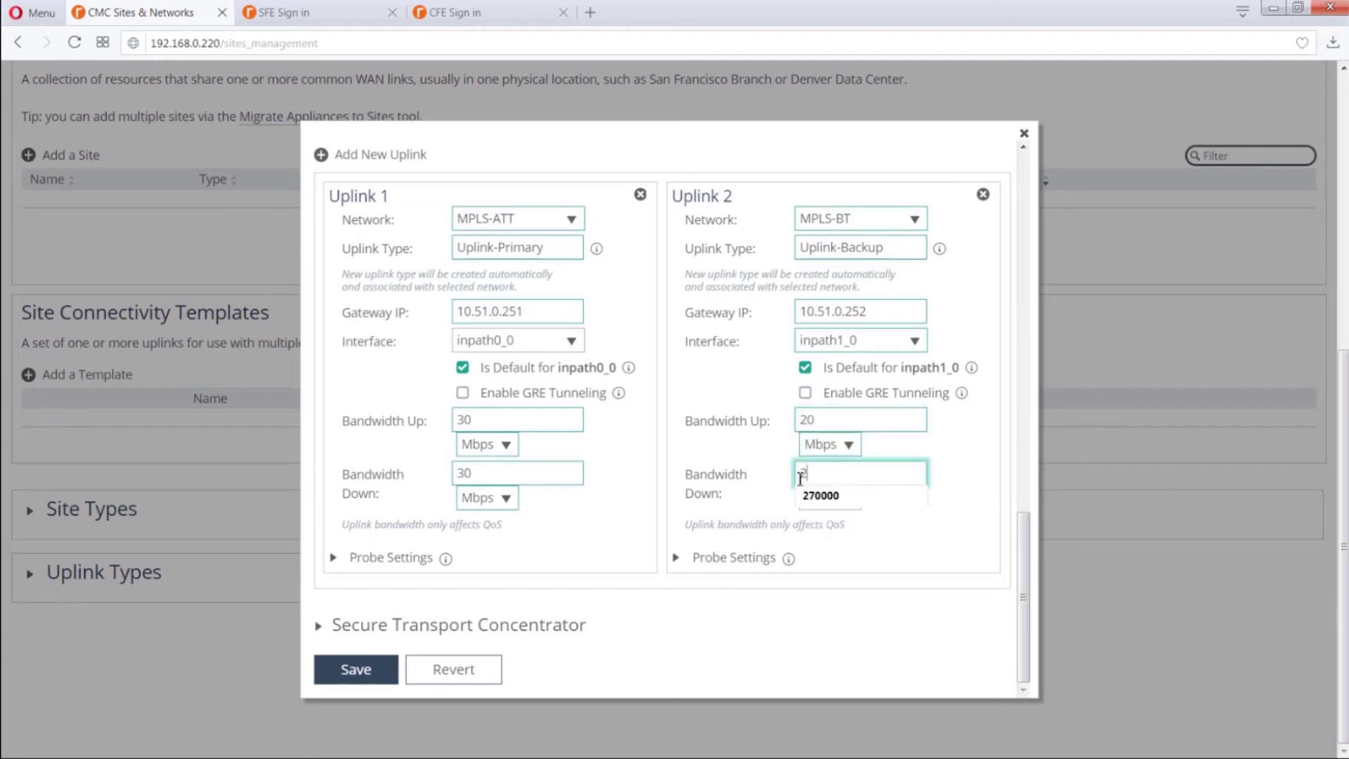
pyautogui.write('0')
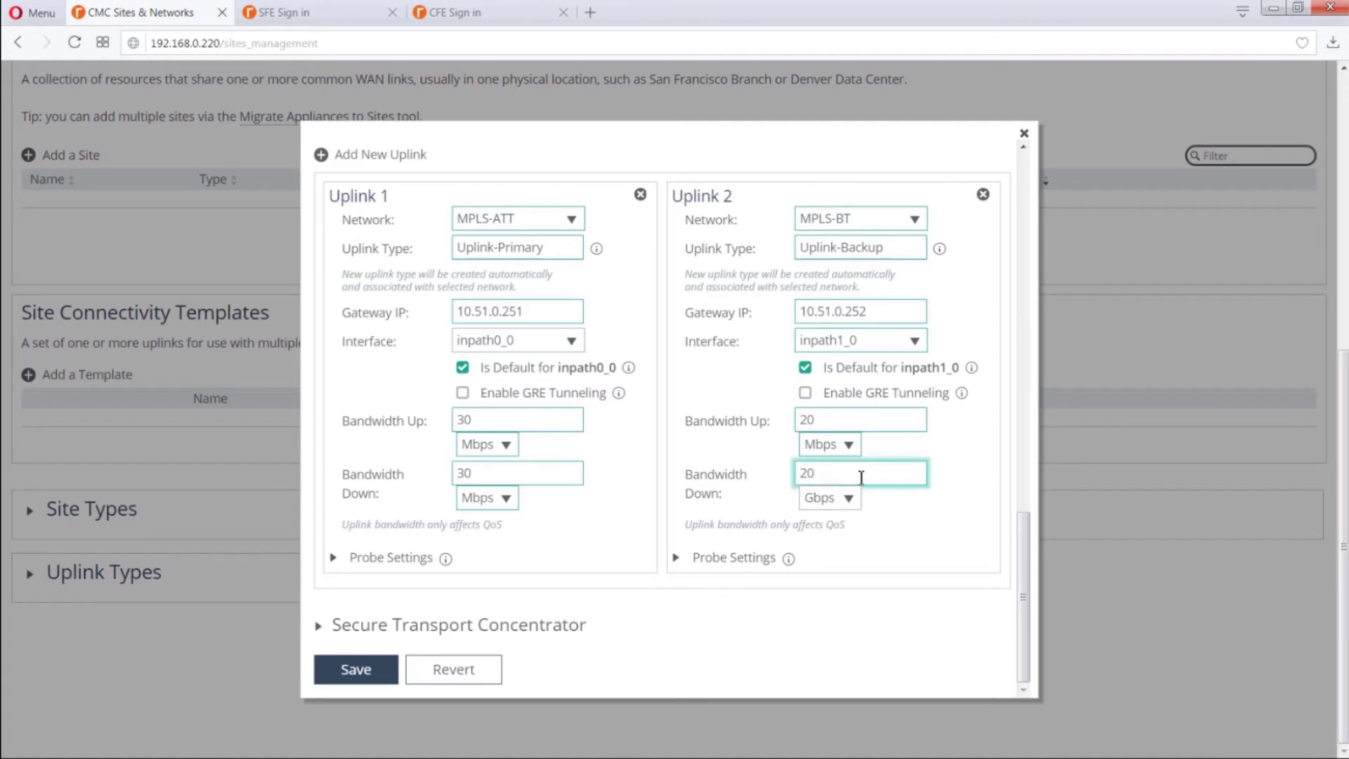
pyautogui.click(820, 499)
pyautogui.click(833, 551)
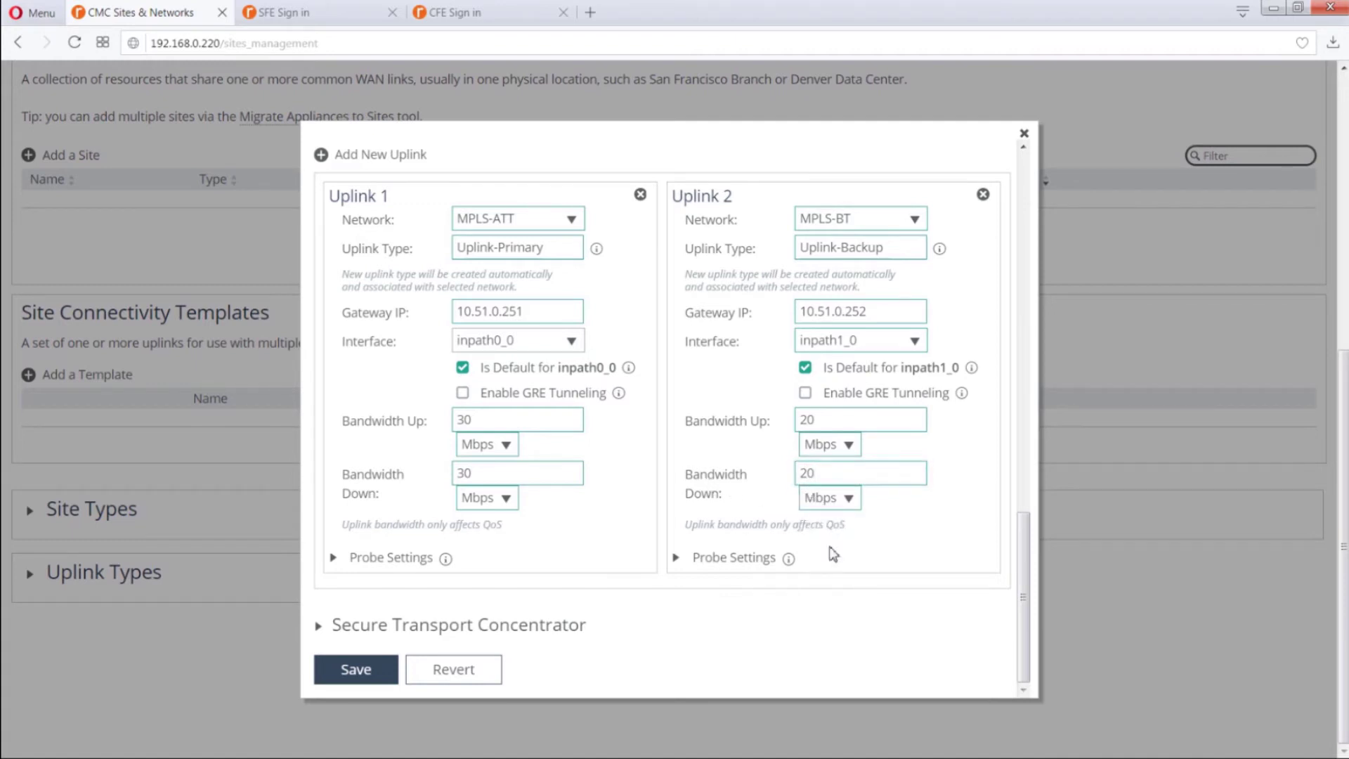
pyautogui.click(353, 671)
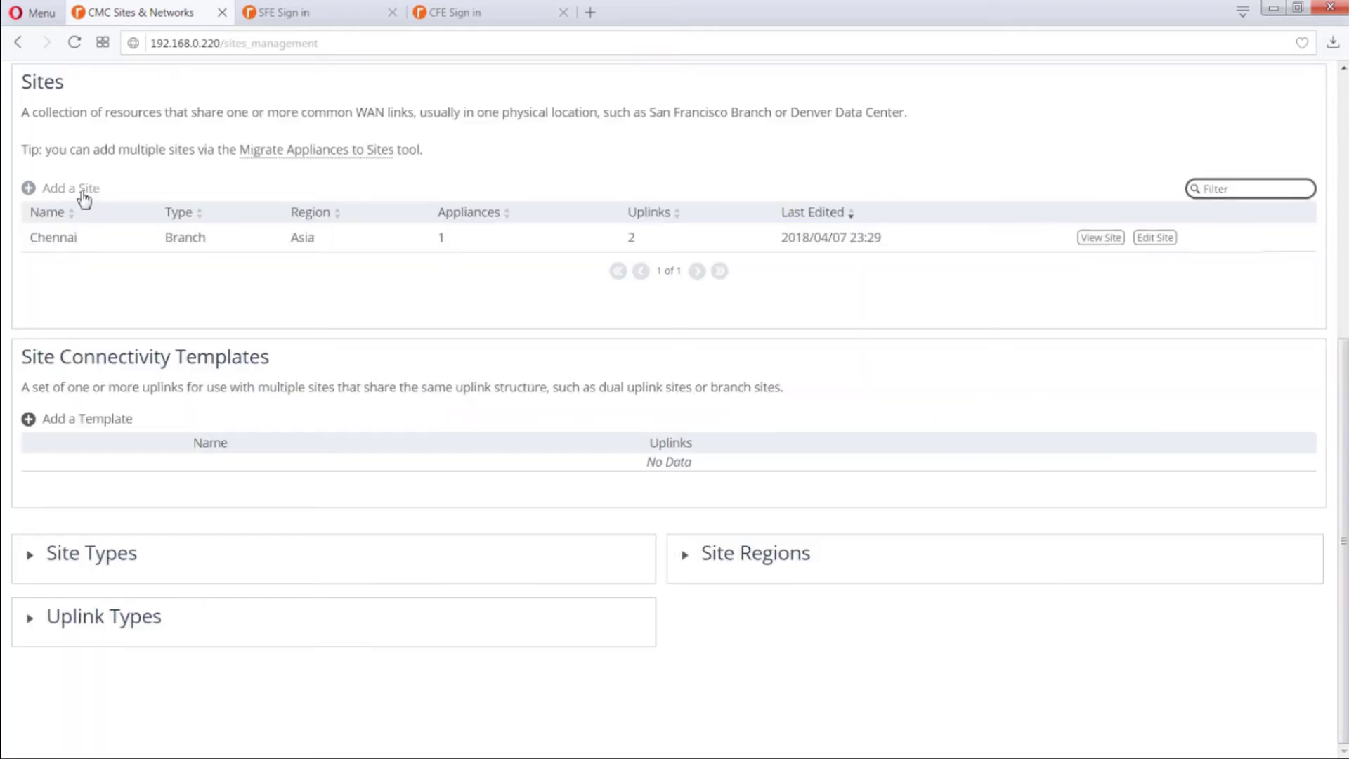
# Step: Add a new site named London with site type Datacenter and region Europe
pyautogui.click(82, 191)
pyautogui.click(549, 203)
pyautogui.write('London')
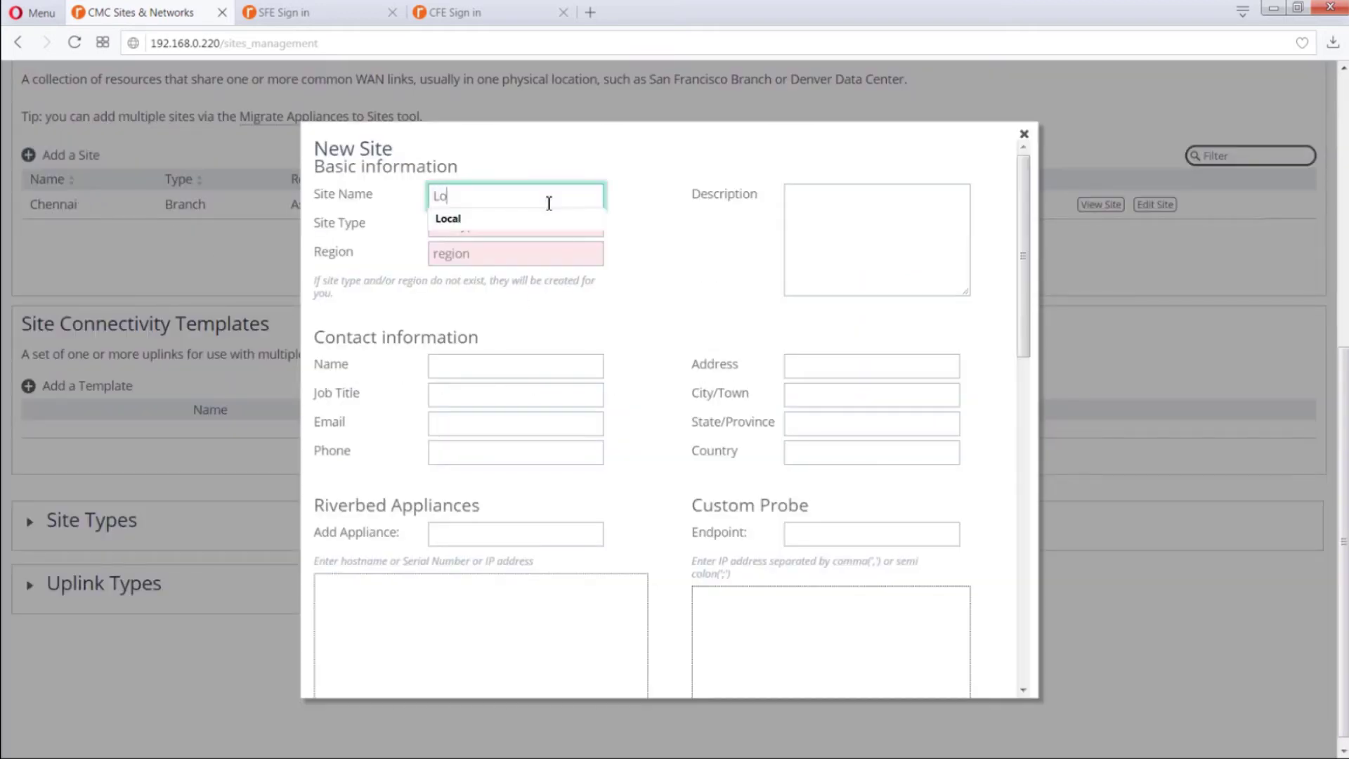
pyautogui.press('Tab')
pyautogui.write('Dat')
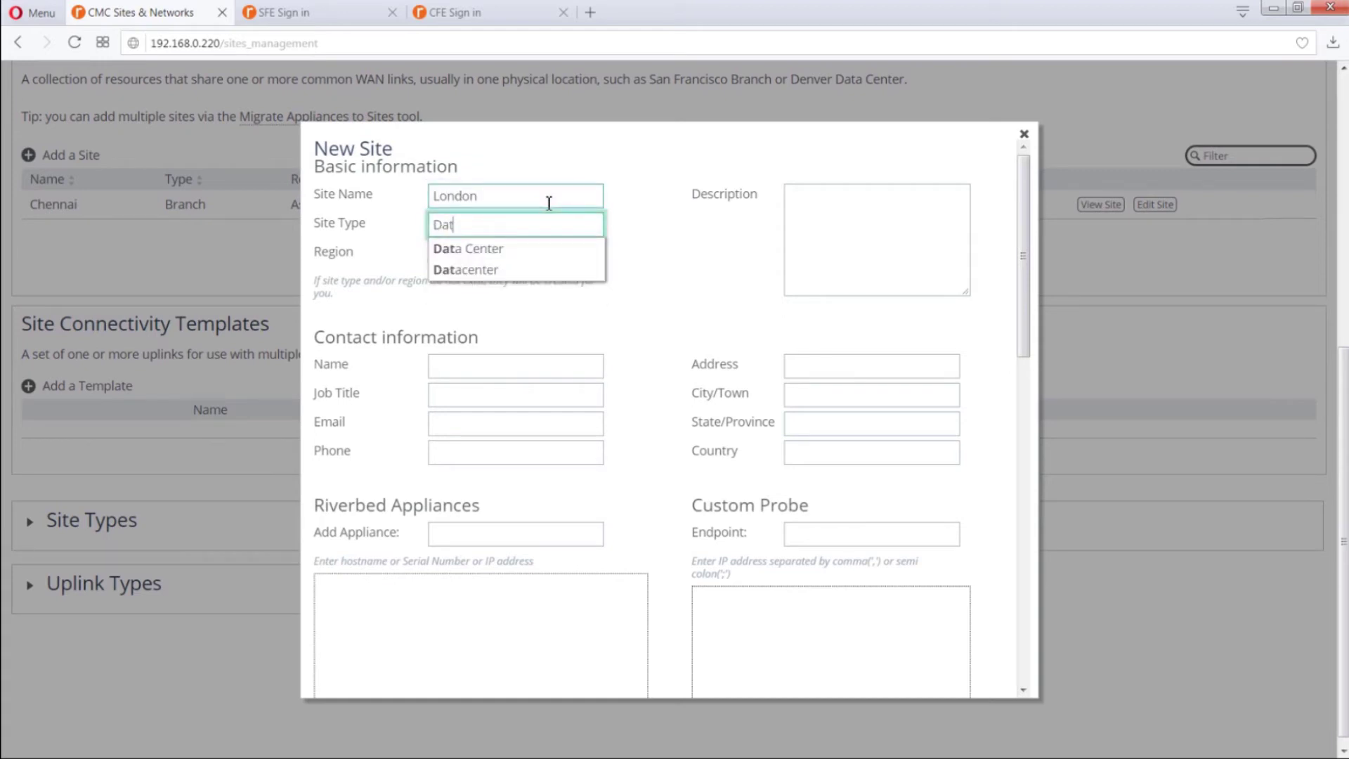
pyautogui.click(495, 270)
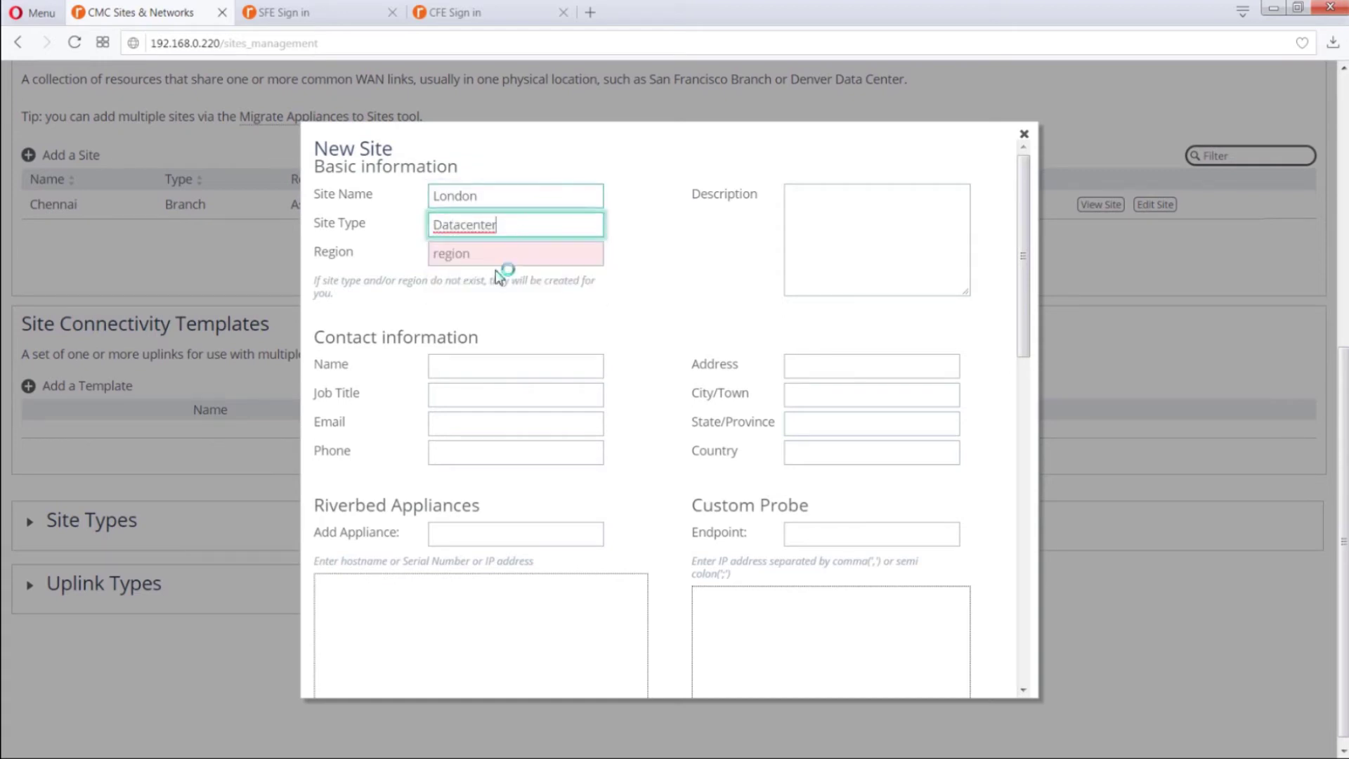
pyautogui.click(490, 255)
pyautogui.write('Europe')
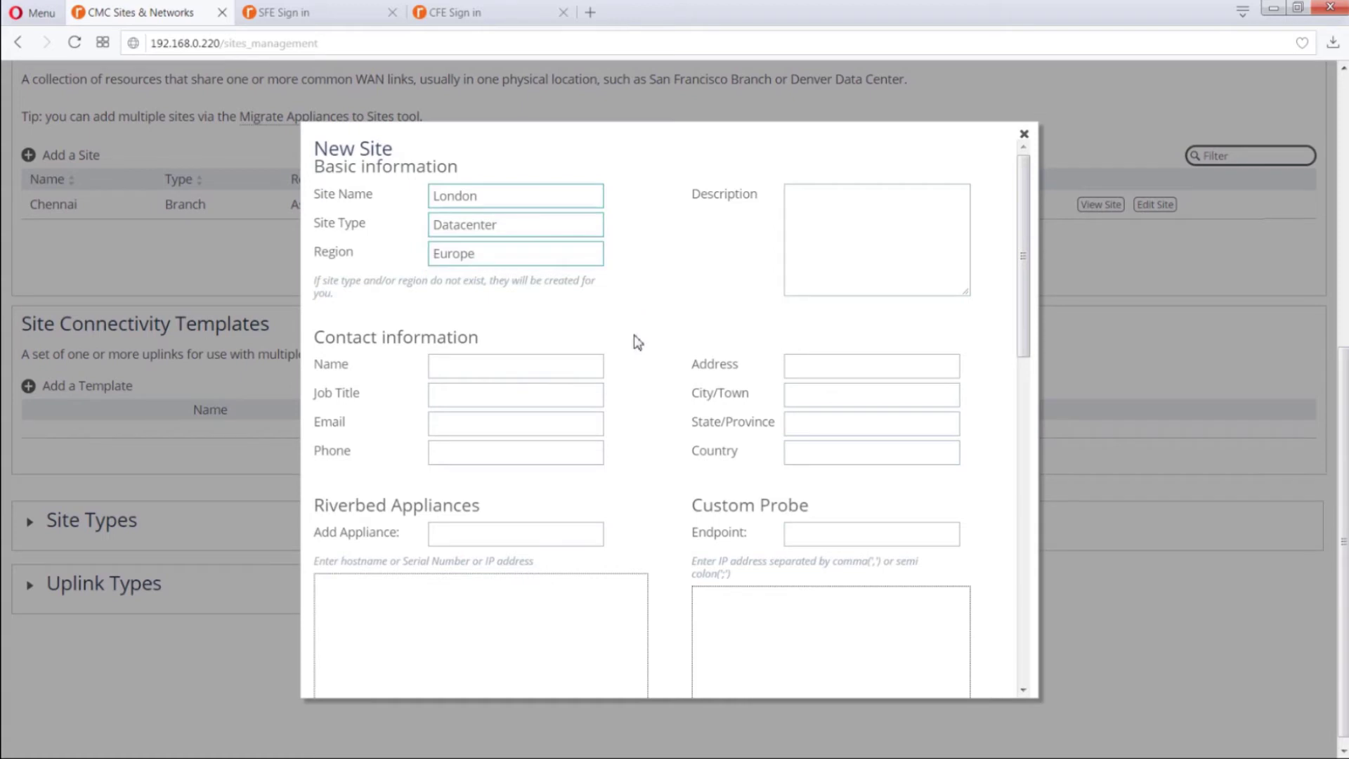
# Step: Assign the SFE / 192.168.0.221 Riverbed appliance to the London site
pyautogui.scroll(-1, 579, 491)
pyautogui.scroll(-2, 579, 492)
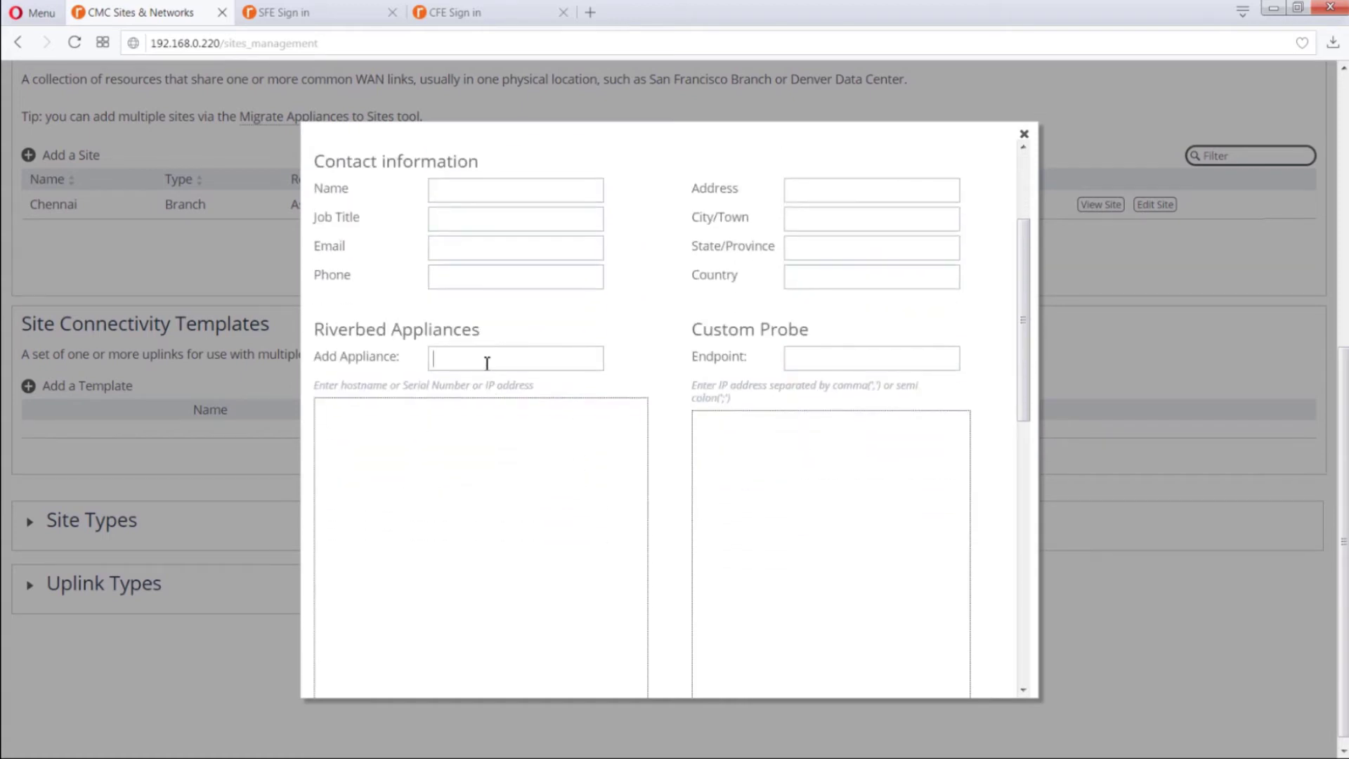
pyautogui.click(509, 386)
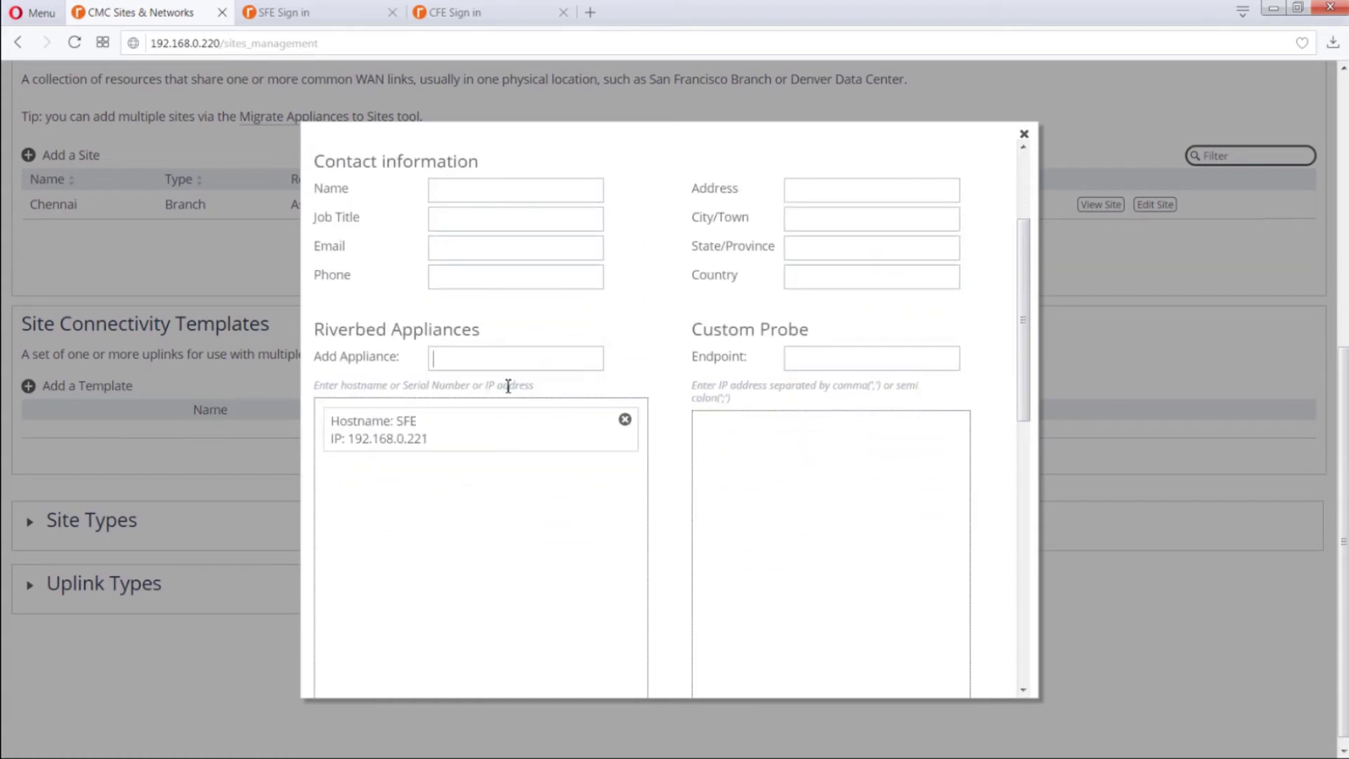
# Step: Enter subnet 10.50.0.0/24 for the London site and set its Internet traffic to Direct to Internet
pyautogui.scroll(-5, 512, 443)
pyautogui.click(493, 351)
pyautogui.write('10.50.0.')
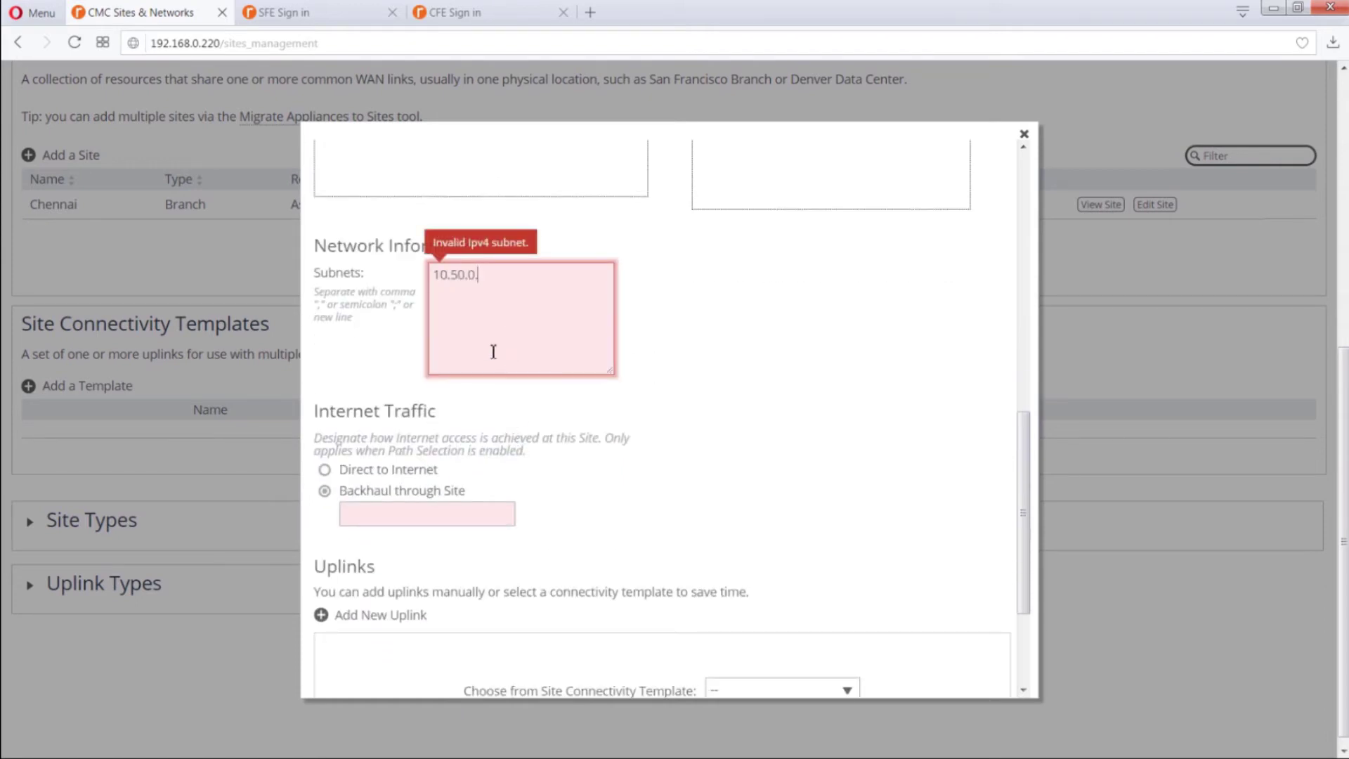
pyautogui.write('0/24')
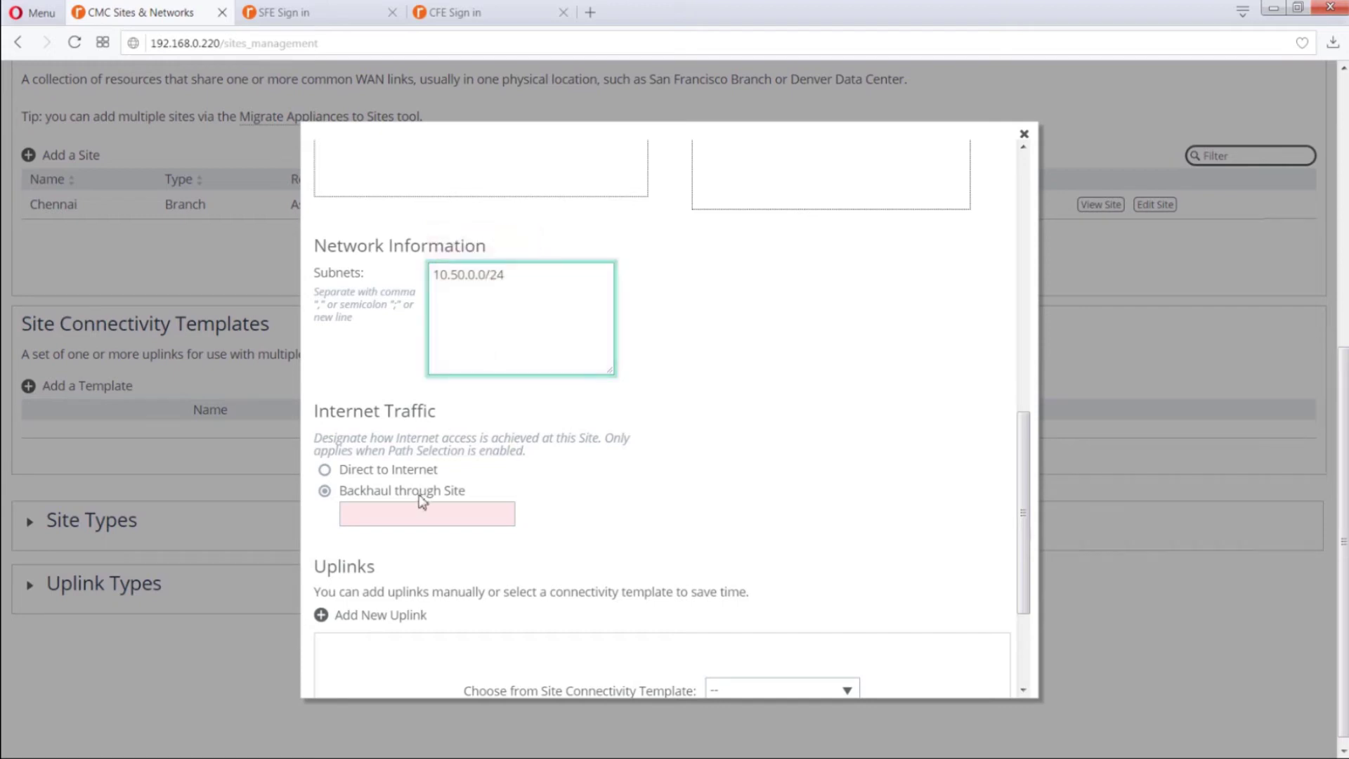
pyautogui.click(376, 470)
# Step: Add a new uplink to the London site on network MPLS-ATT with uplink type Uplink-Primary
pyautogui.scroll(-3, 631, 498)
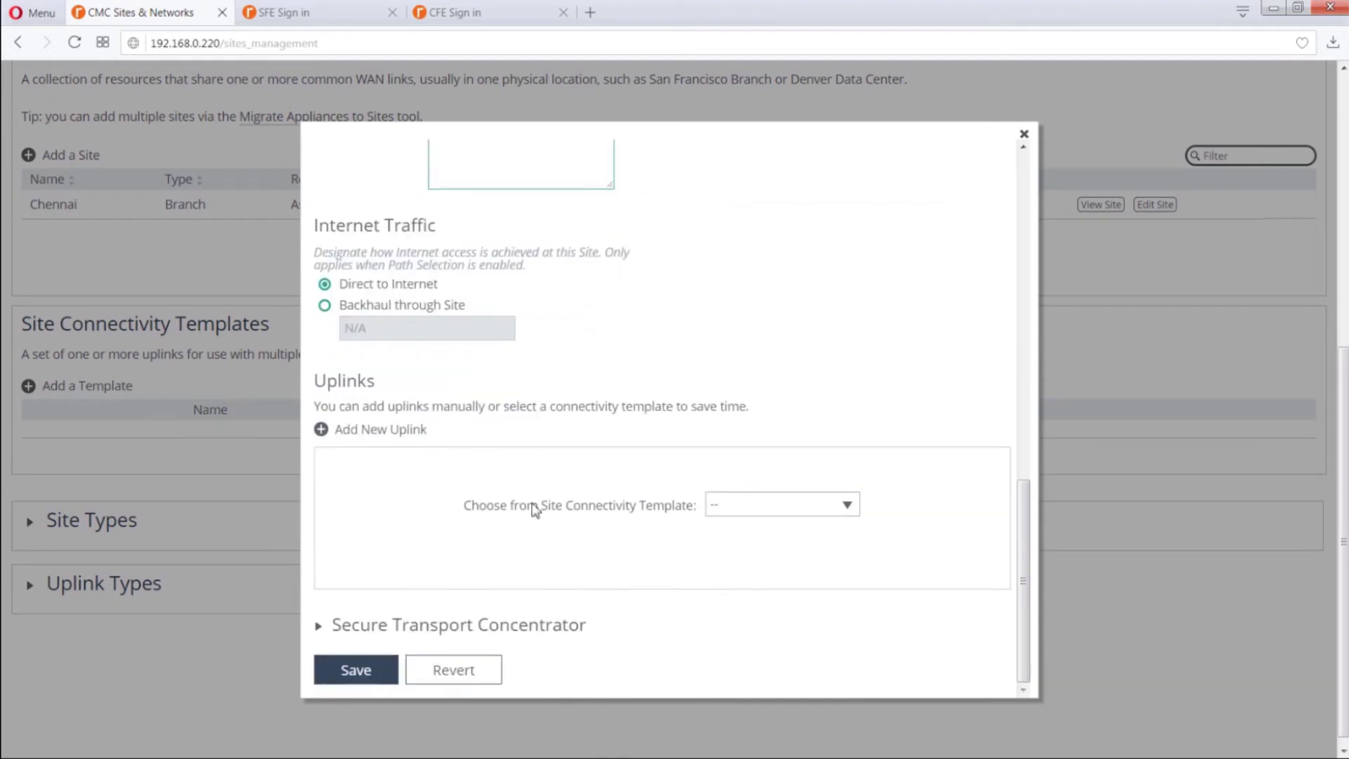
pyautogui.click(380, 432)
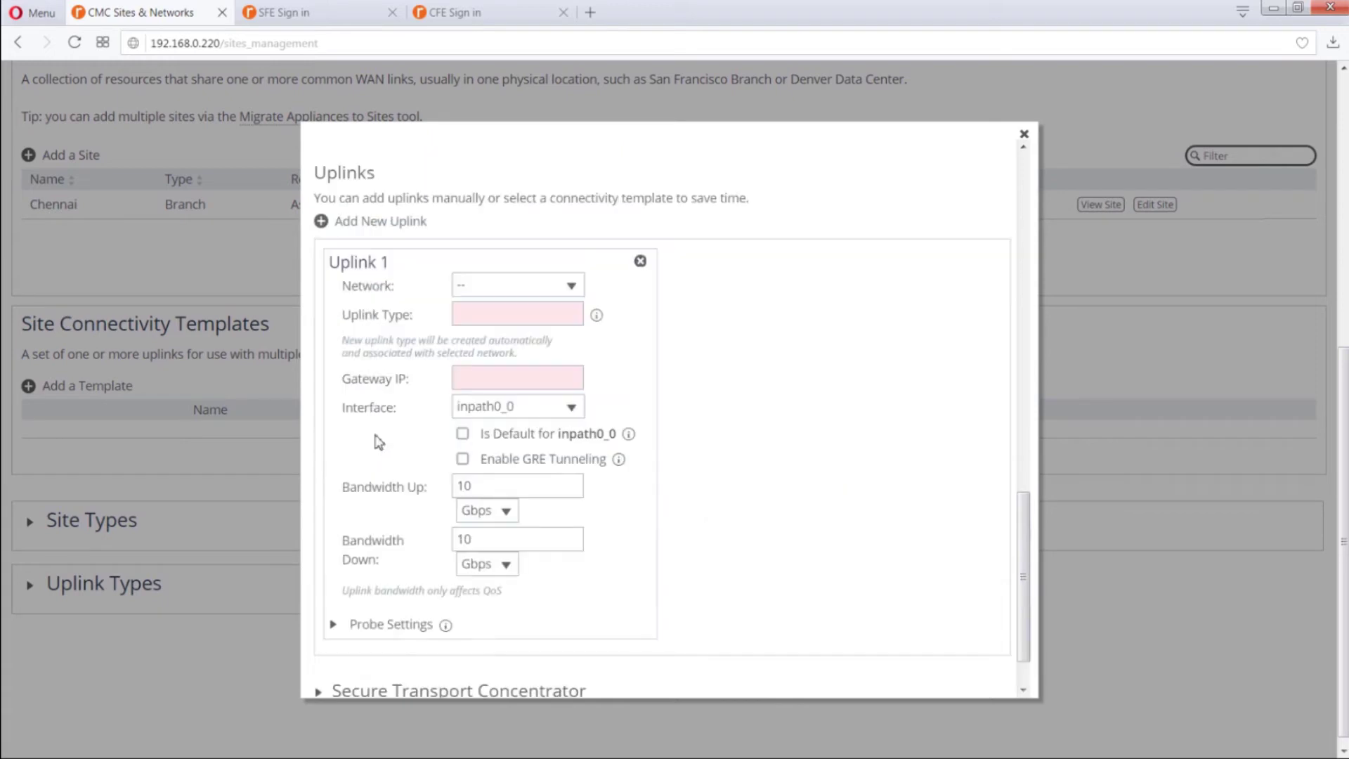
pyautogui.click(570, 286)
pyautogui.click(516, 338)
pyautogui.click(517, 316)
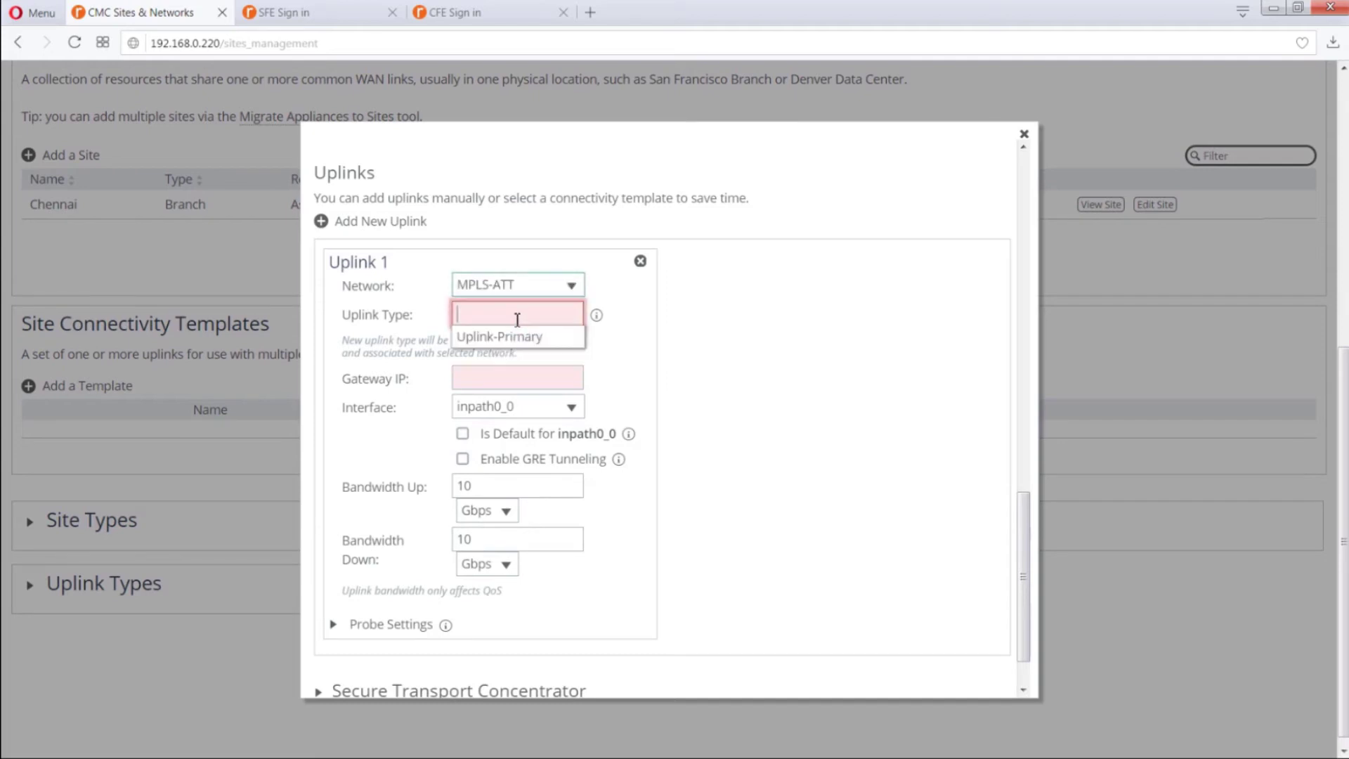
pyautogui.write('Uplin')
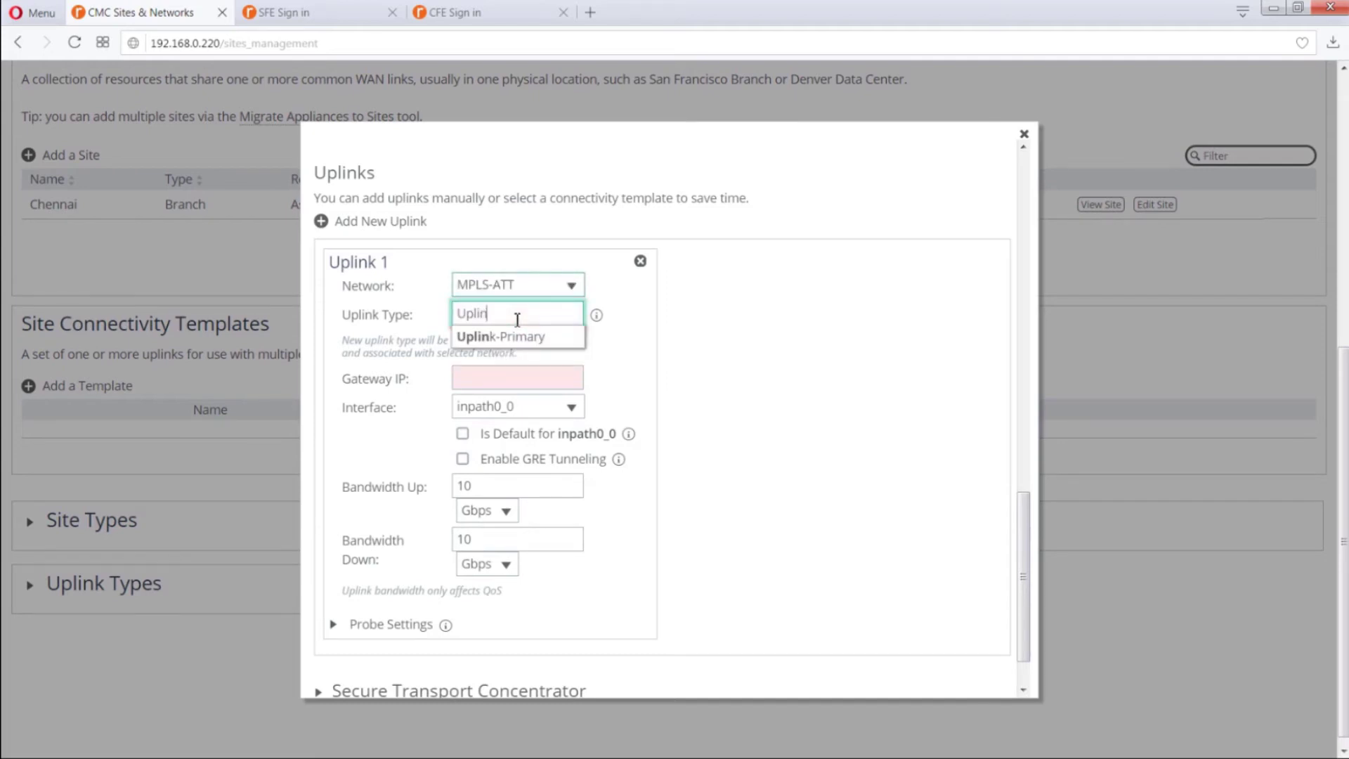
pyautogui.write('k-Primary')
pyautogui.click(517, 336)
# Step: Set the London uplink's gateway IP to 10.50.0.251 and make it the default for inpath0_0
pyautogui.click(510, 380)
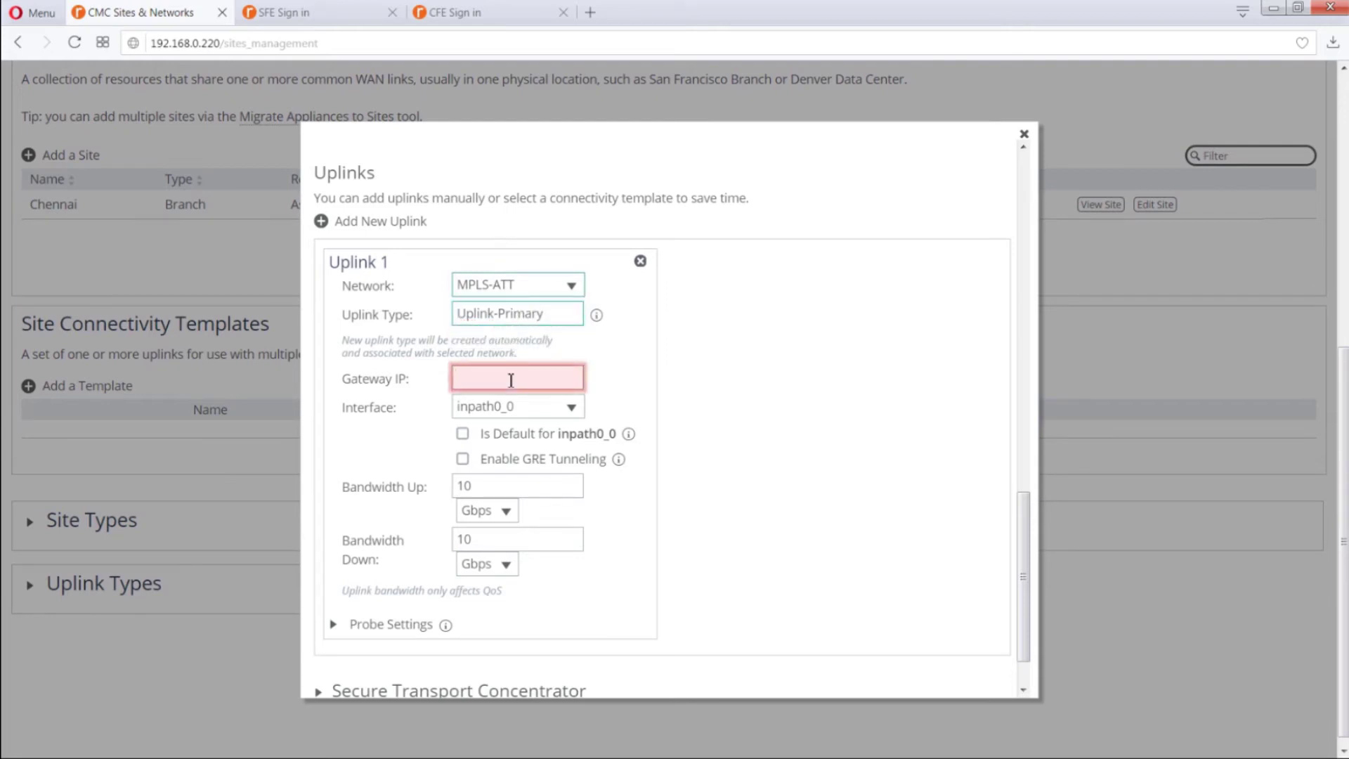
pyautogui.write('10.50.0.251')
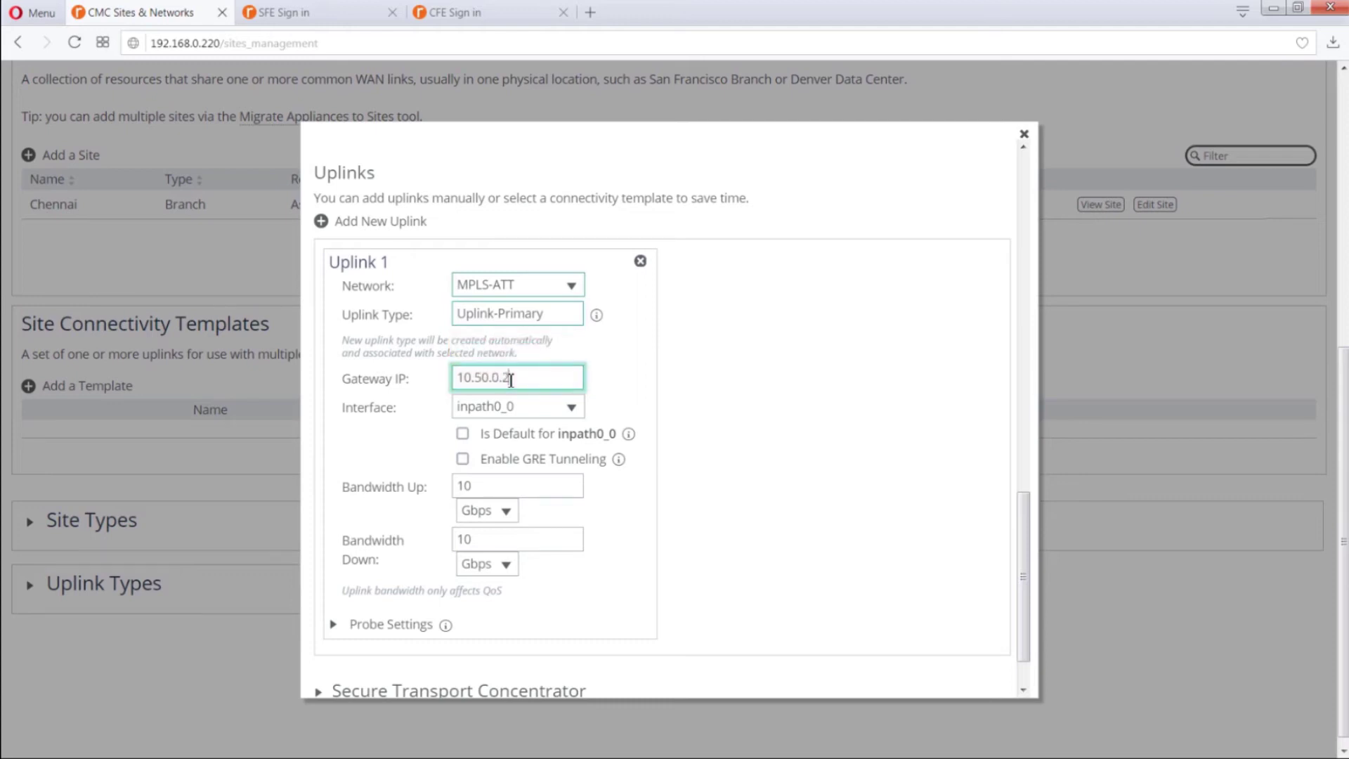
pyautogui.click(462, 434)
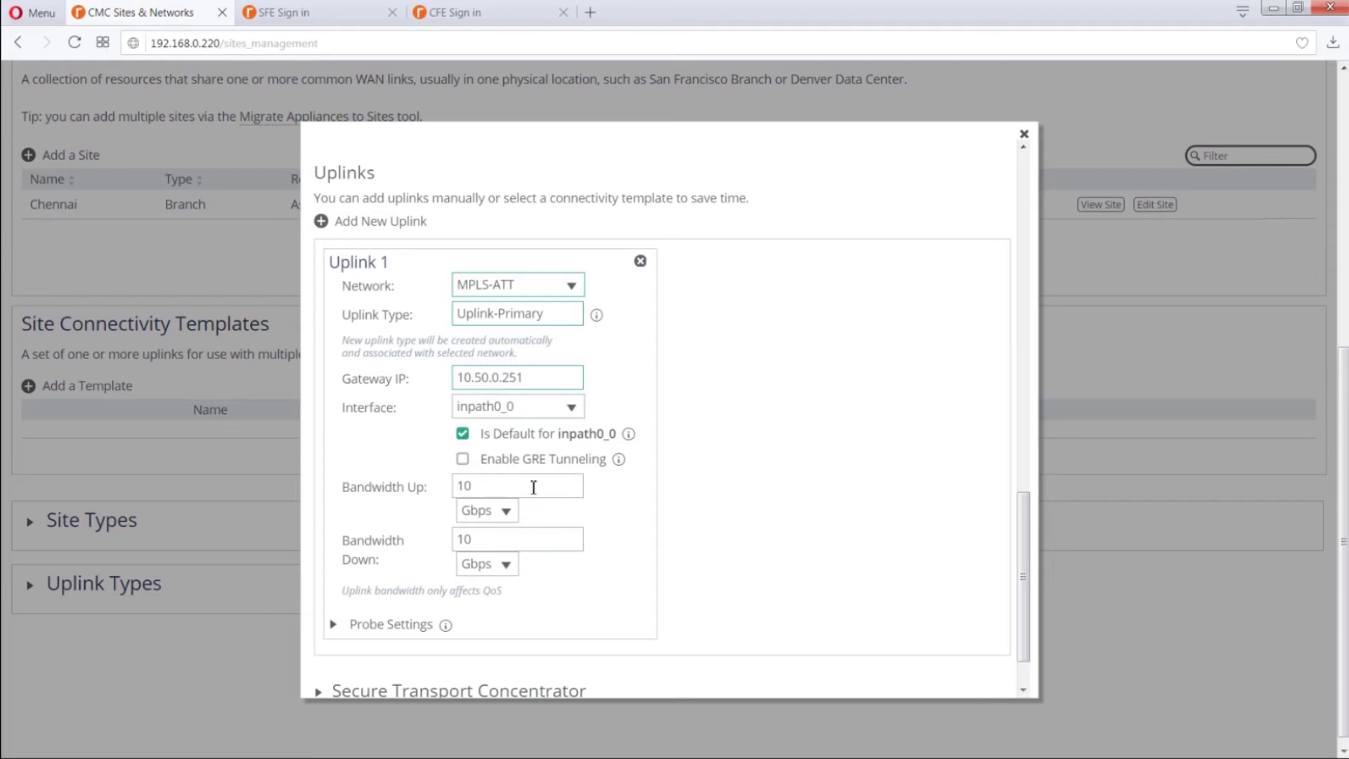
# Step: Set the London site's Uplink 1 bandwidth to 100 Mbps up and 100 Mbps down
pyautogui.click(479, 487)
pyautogui.write('0')
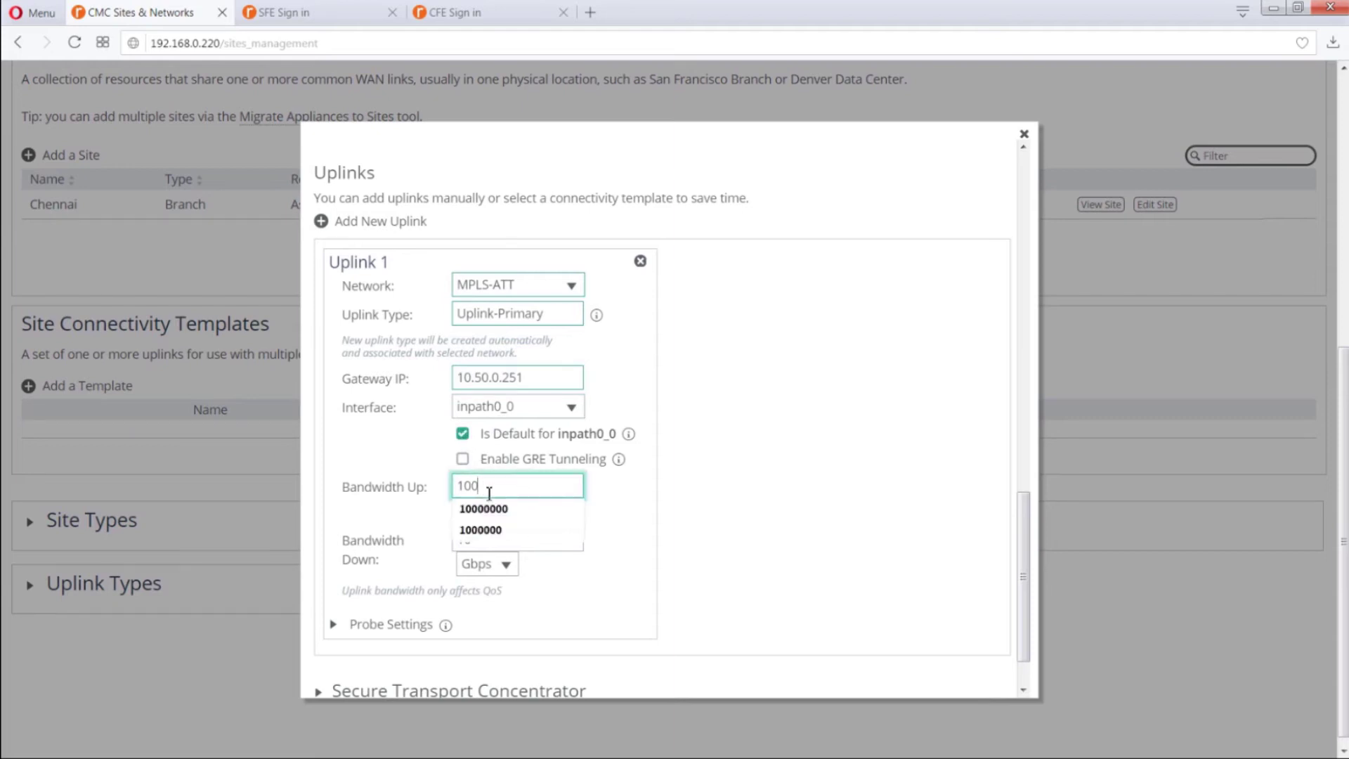
pyautogui.click(625, 513)
pyautogui.click(503, 518)
pyautogui.click(491, 560)
pyautogui.click(496, 538)
pyautogui.write('100')
pyautogui.click(504, 566)
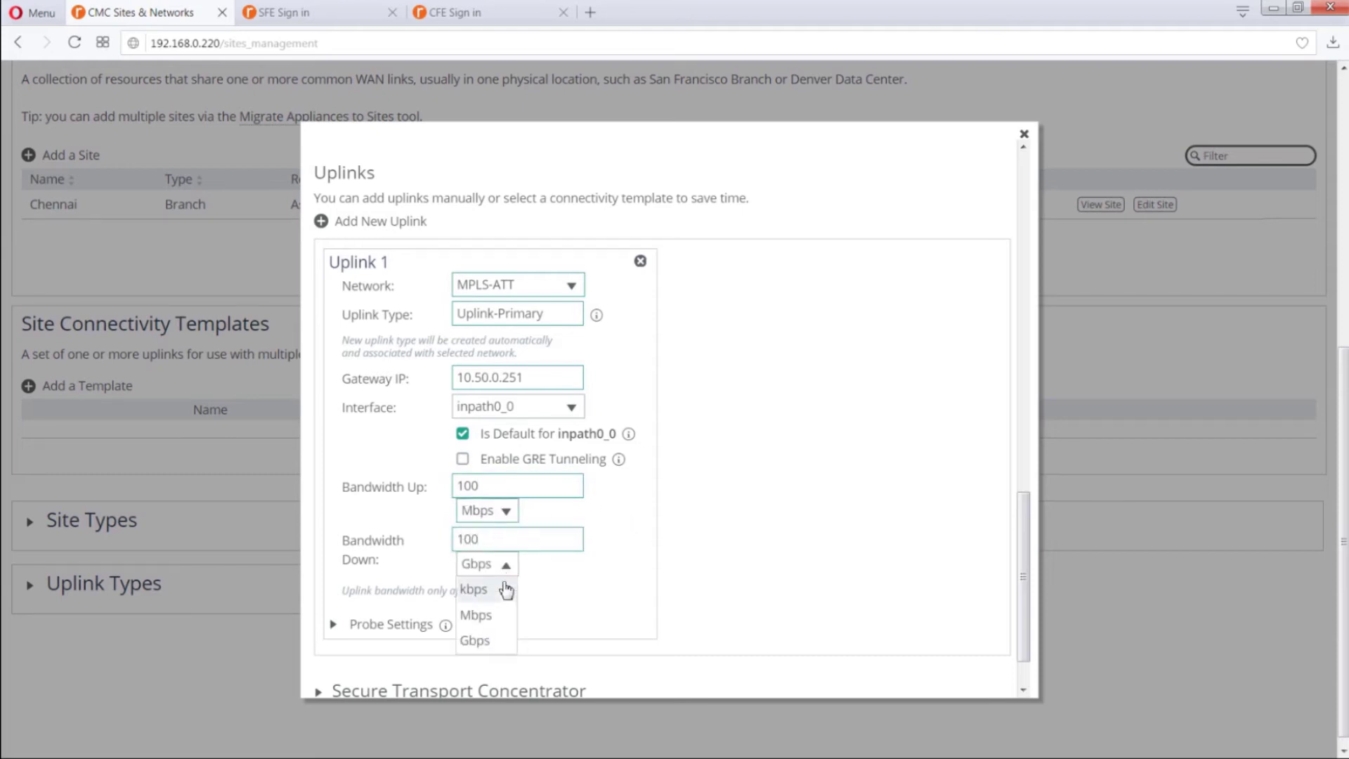
pyautogui.click(500, 615)
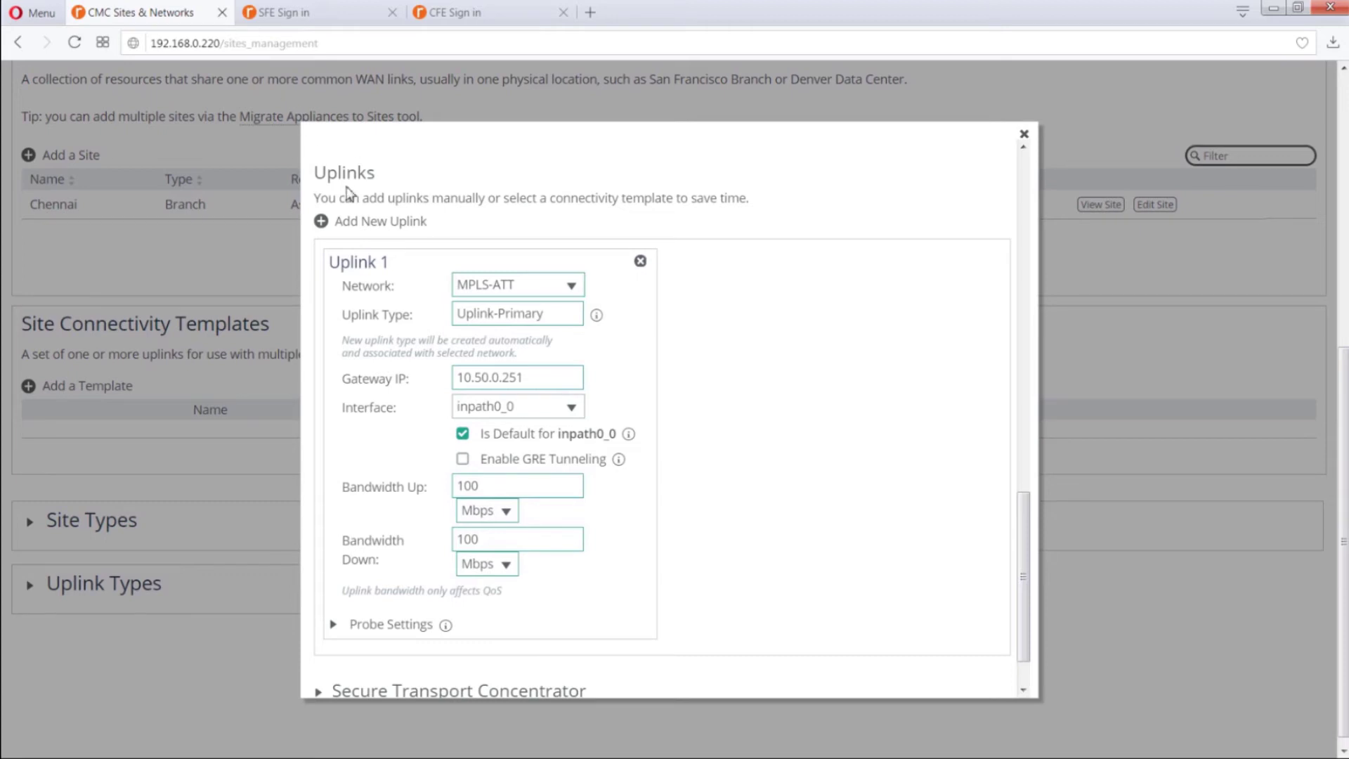
# Step: Add a second uplink to the London site on network MPLS-BT with uplink type Uplink-Backup
pyautogui.click(378, 223)
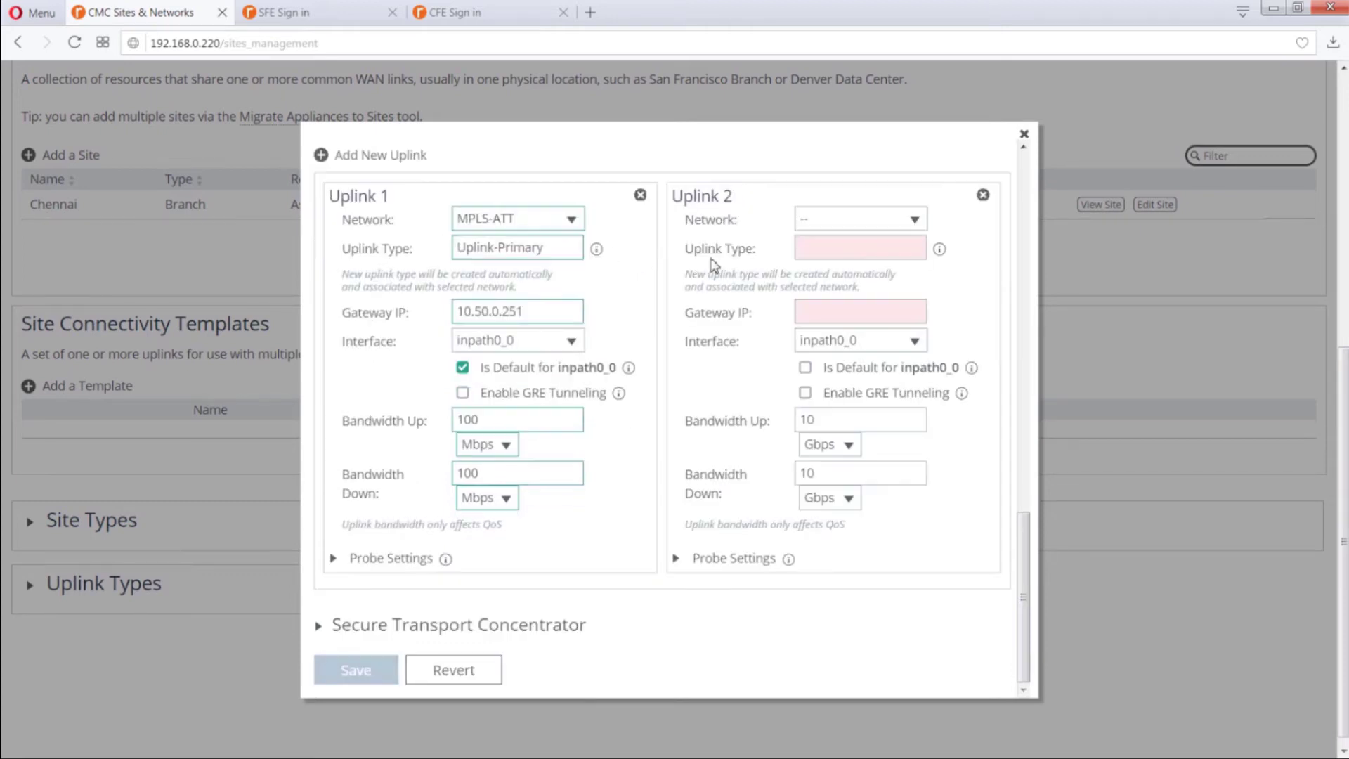
pyautogui.click(838, 224)
pyautogui.click(844, 292)
pyautogui.click(826, 246)
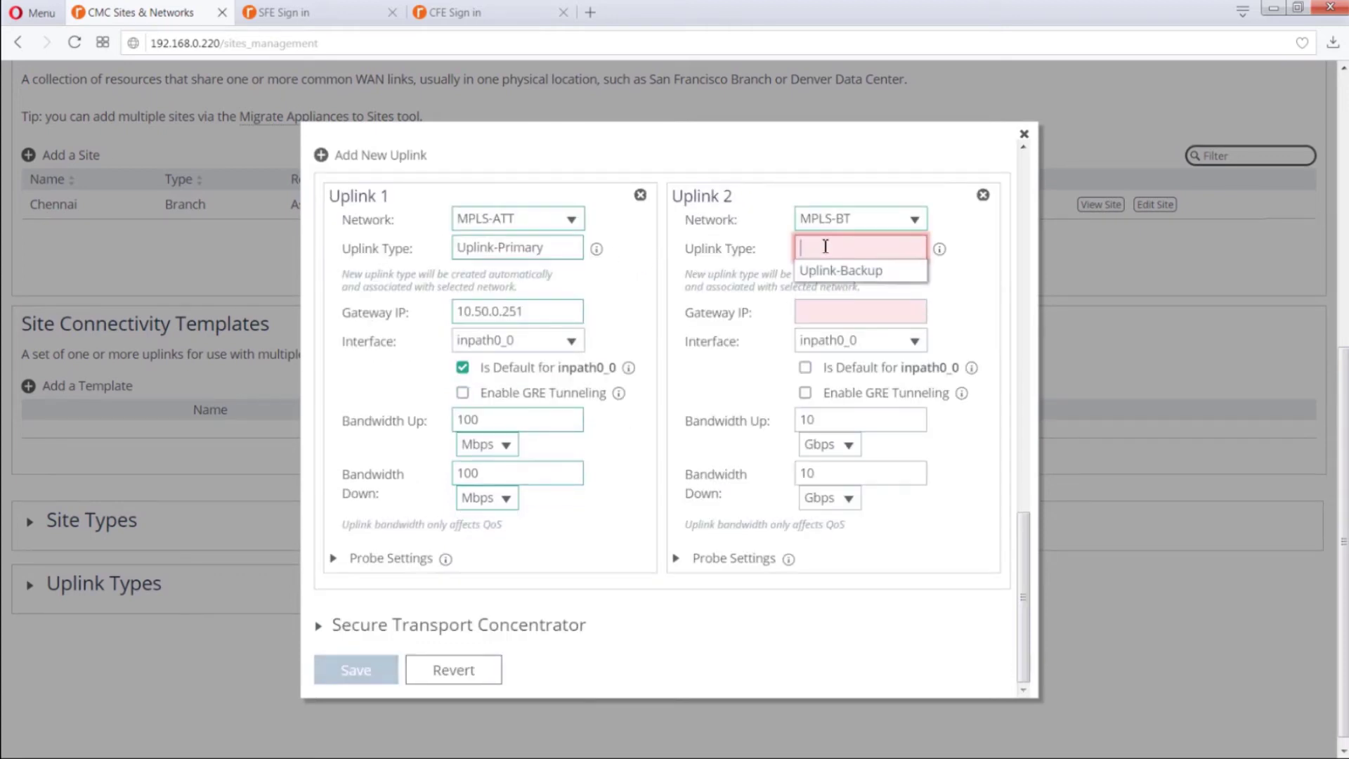
pyautogui.click(883, 281)
# Step: Set Uplink 2's gateway IP to 10.50.0.252 on interface inpath1_0 and make it the default for that interface
pyautogui.click(858, 307)
pyautogui.write('10')
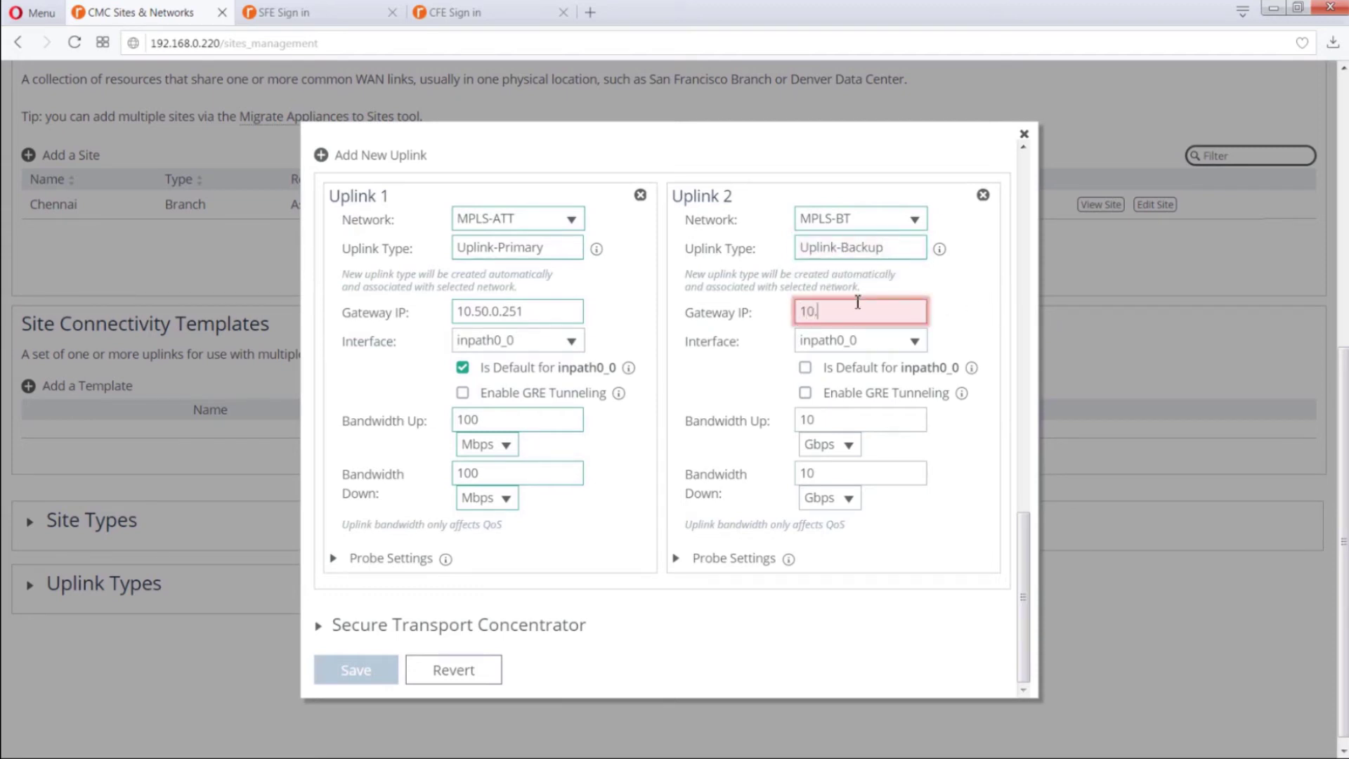
pyautogui.write('.50.0.252')
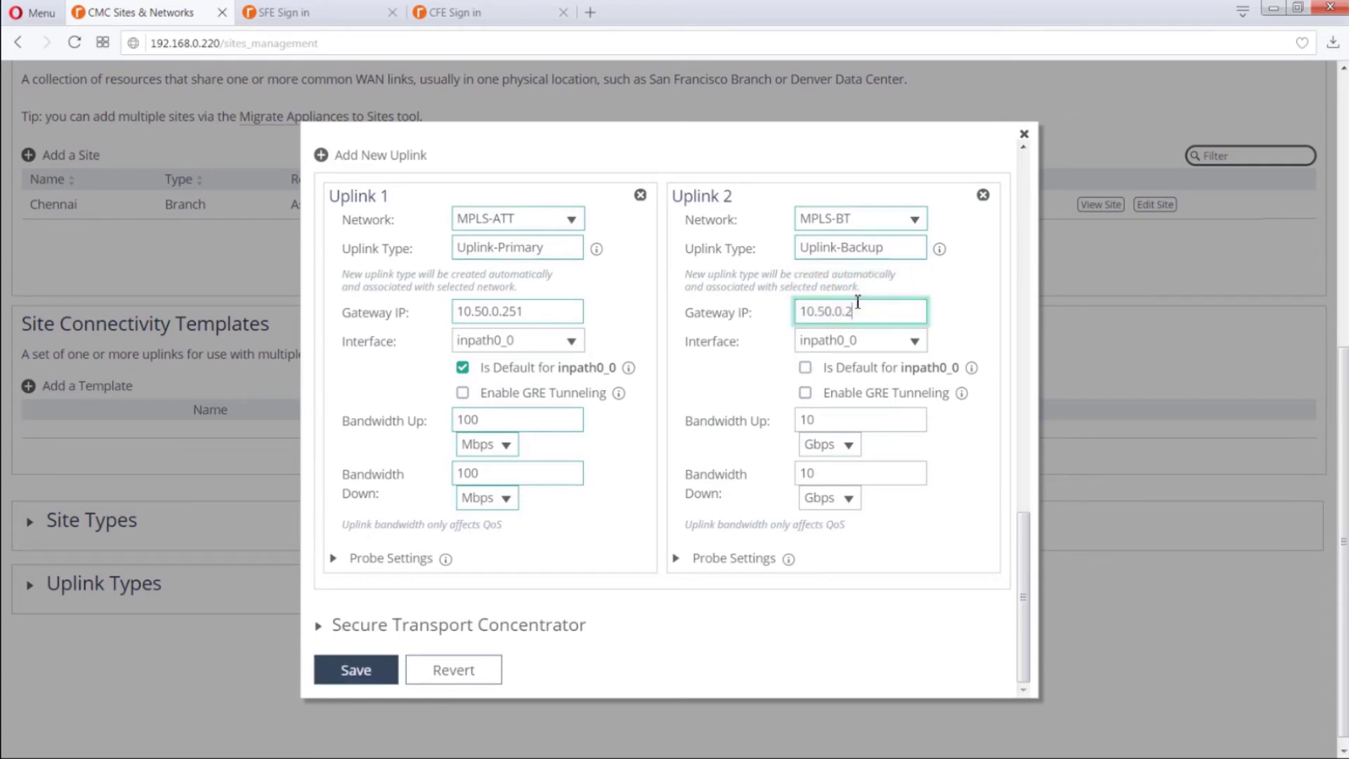
pyautogui.click(845, 341)
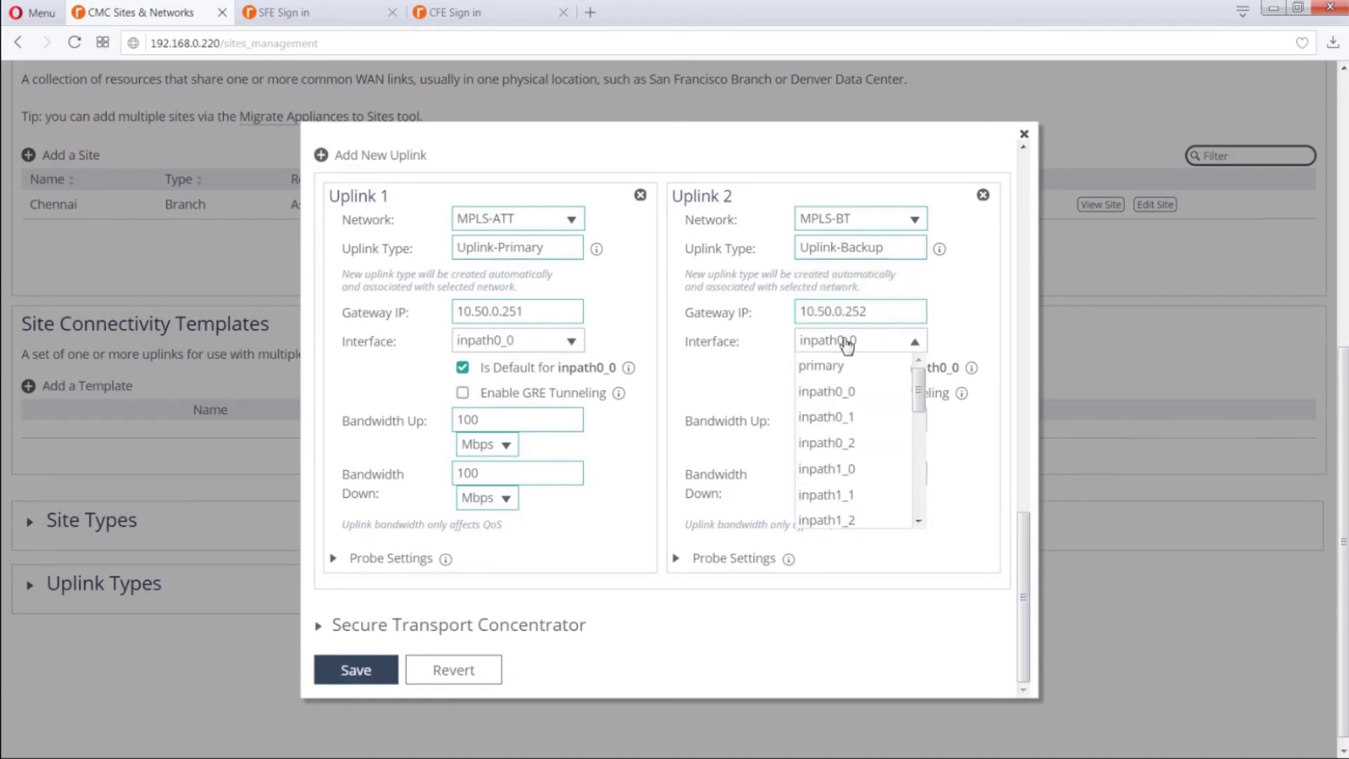
pyautogui.click(851, 470)
pyautogui.click(806, 368)
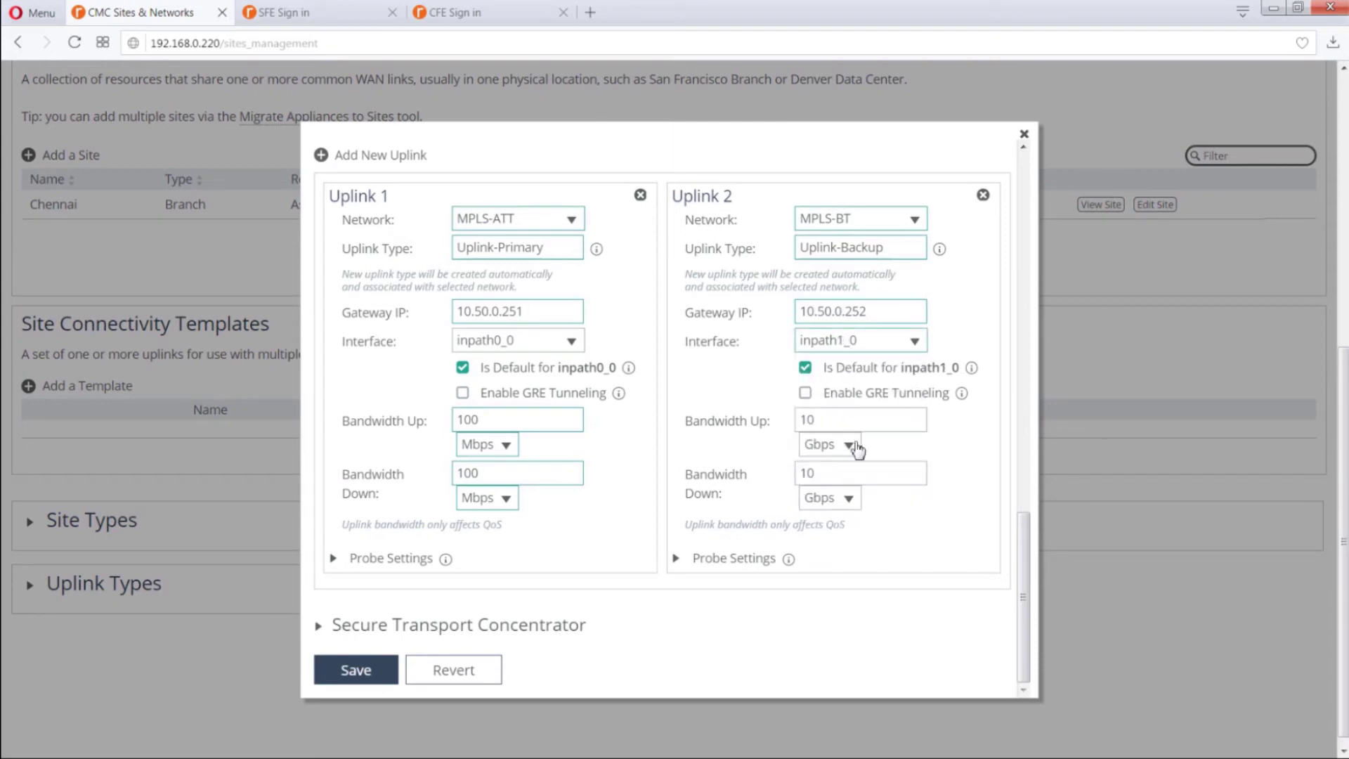
# Step: Set Uplink 2's bandwidth to 50 Mbps up and 50 Mbps down, and save the London site
pyautogui.doubleClick(823, 421)
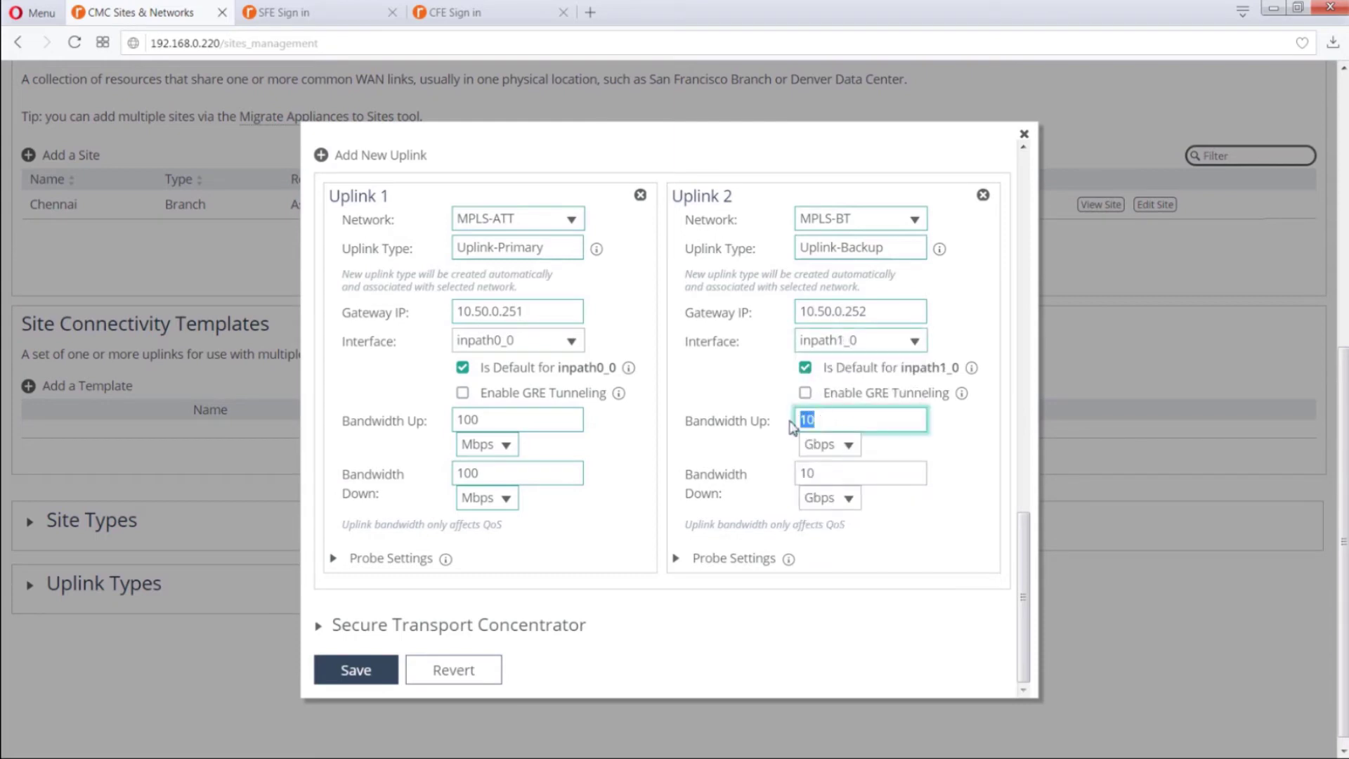
pyautogui.write('50')
pyautogui.click(850, 445)
pyautogui.click(819, 495)
pyautogui.doubleClick(808, 473)
pyautogui.write('50')
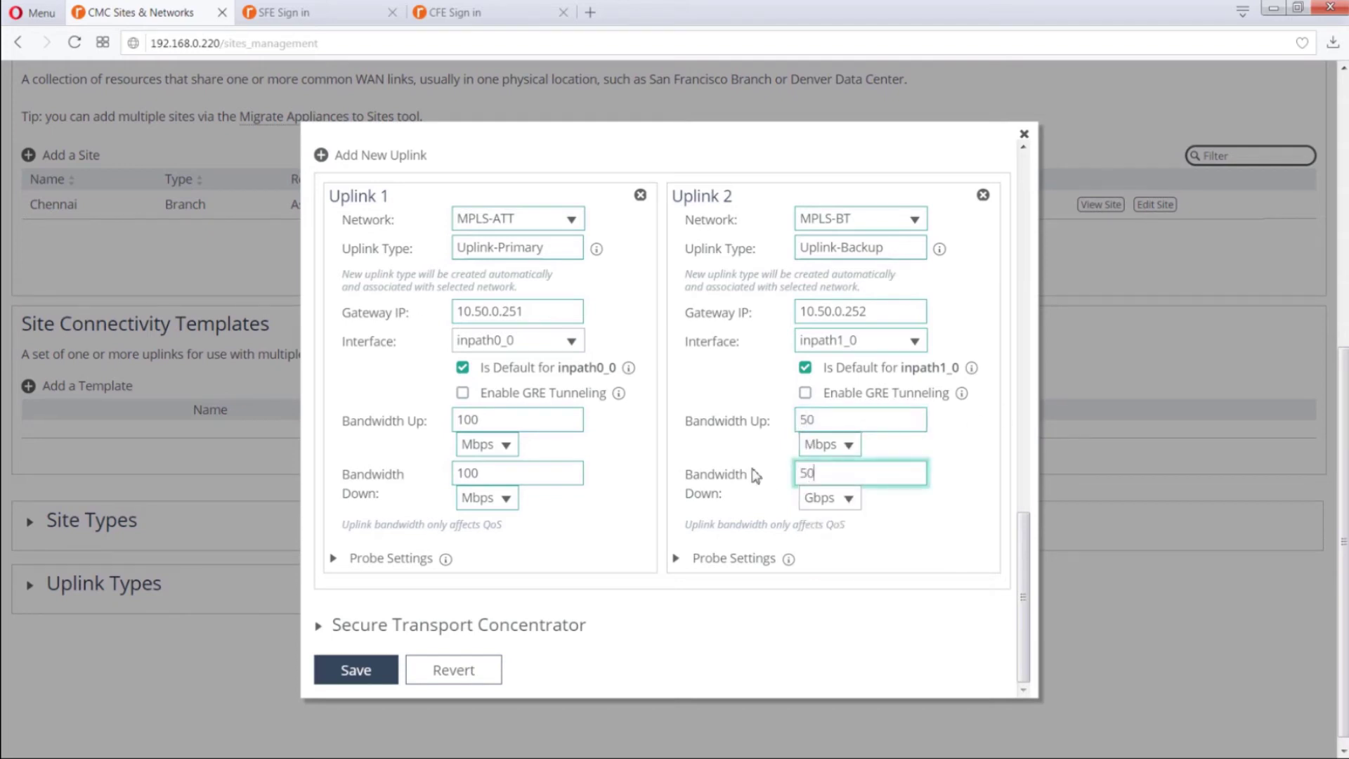
pyautogui.click(843, 498)
pyautogui.click(819, 548)
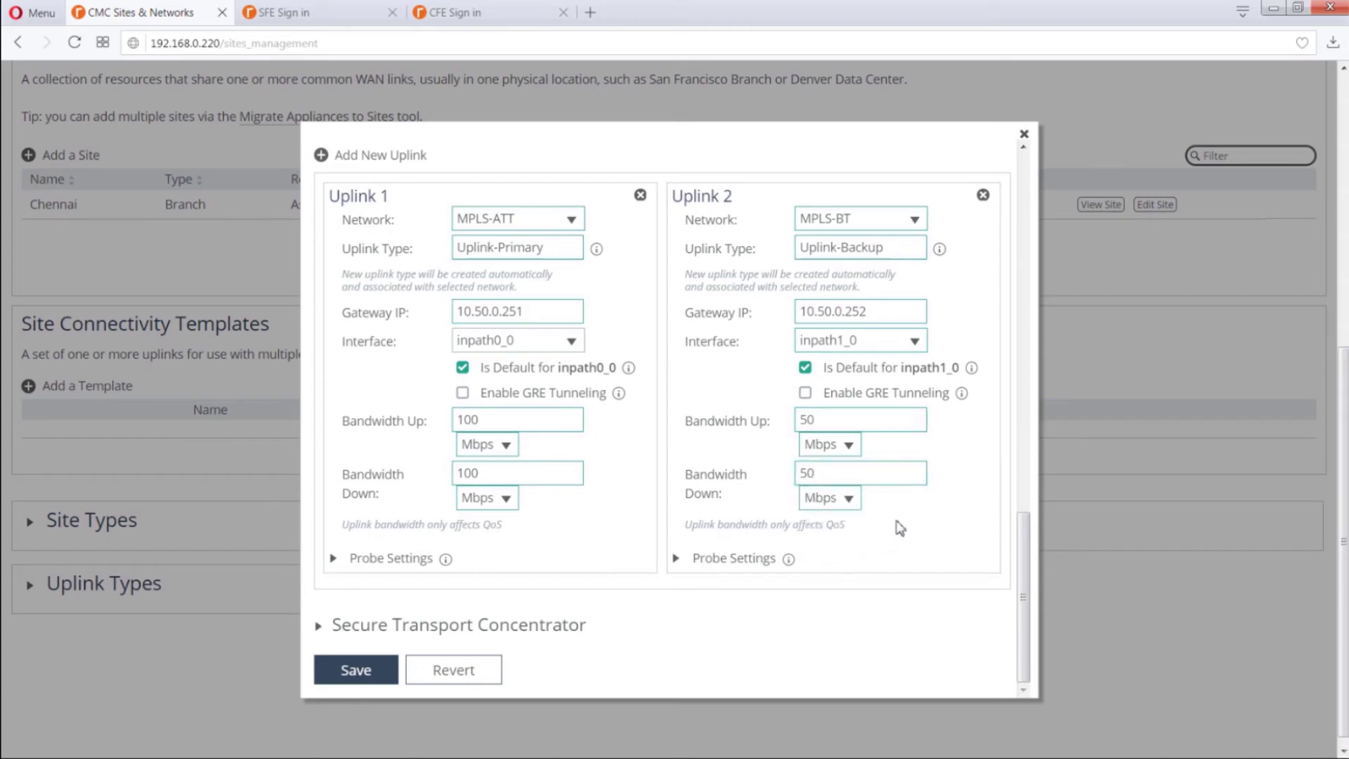
pyautogui.click(356, 671)
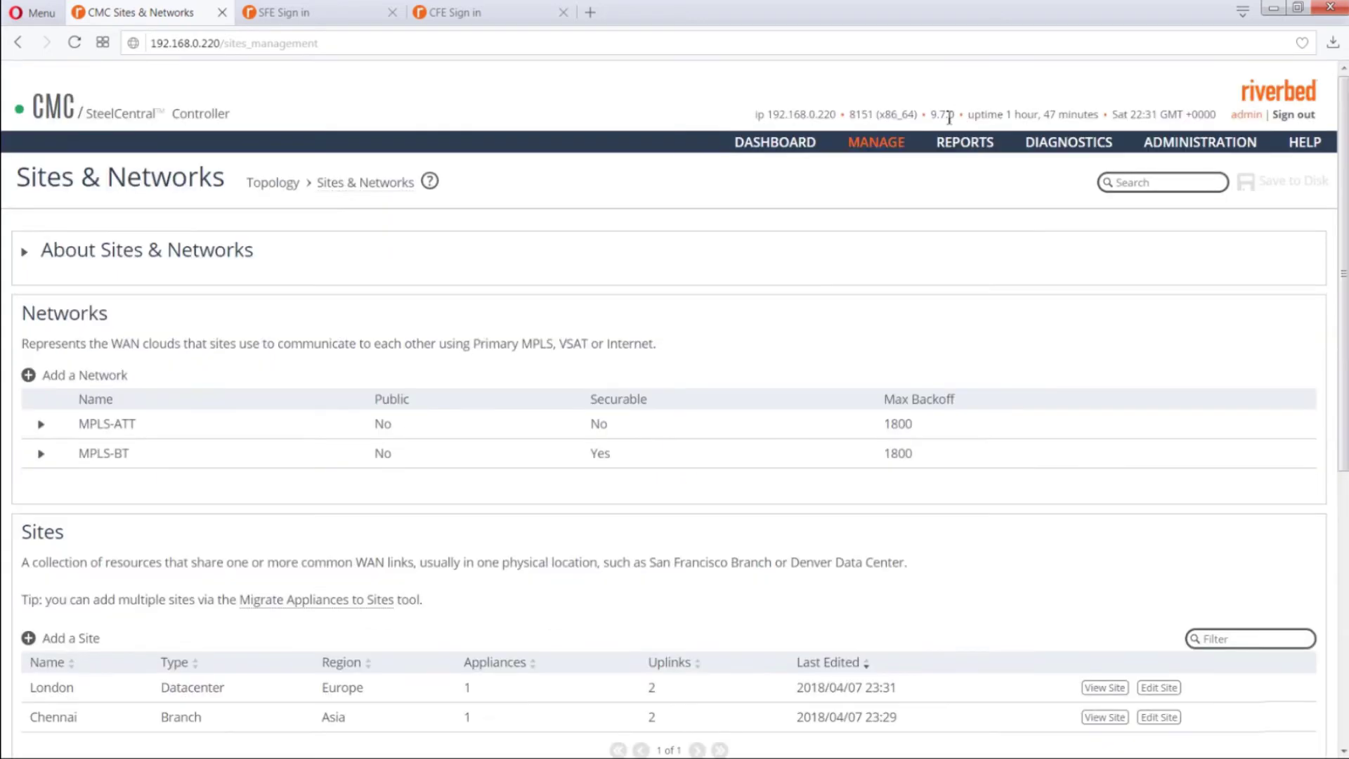
# Step: Open the App Definitions page to view the Business Bulk application definitions
pyautogui.click(877, 149)
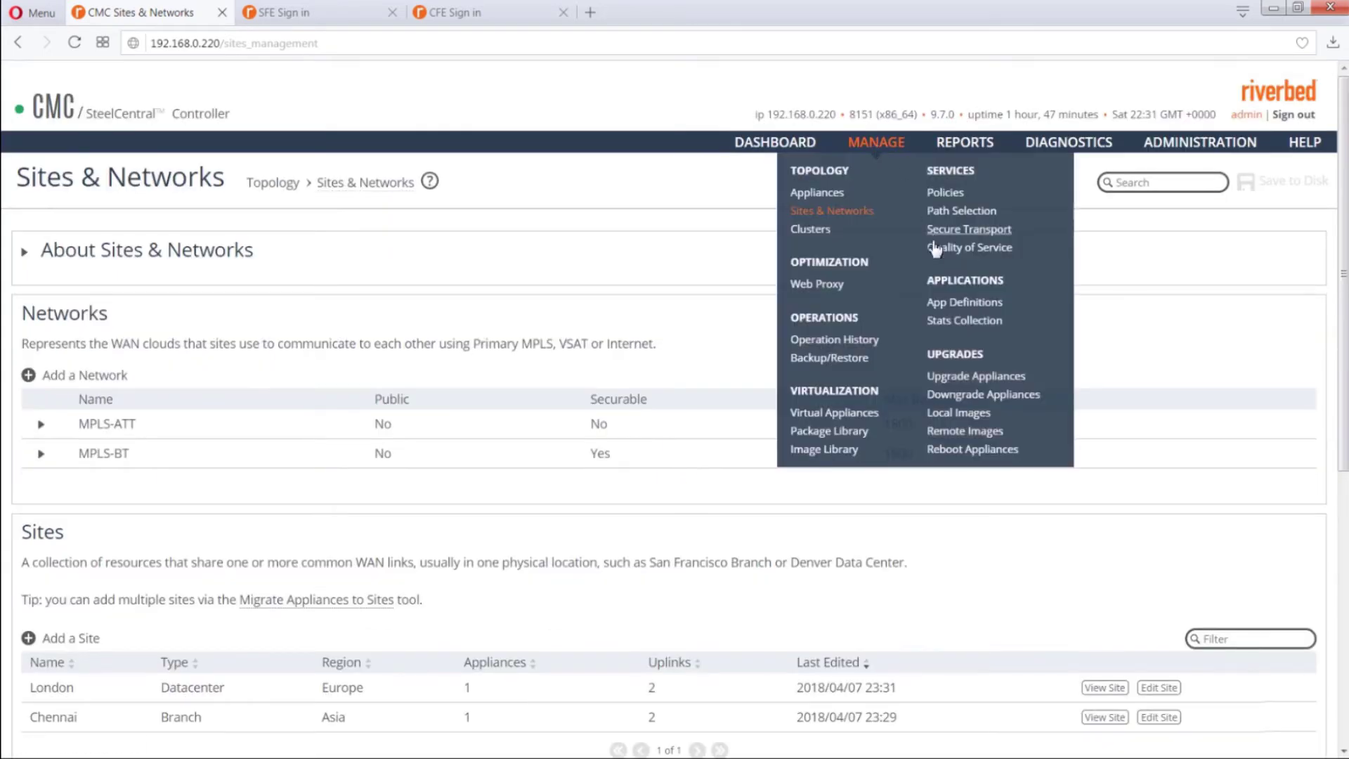
pyautogui.click(952, 307)
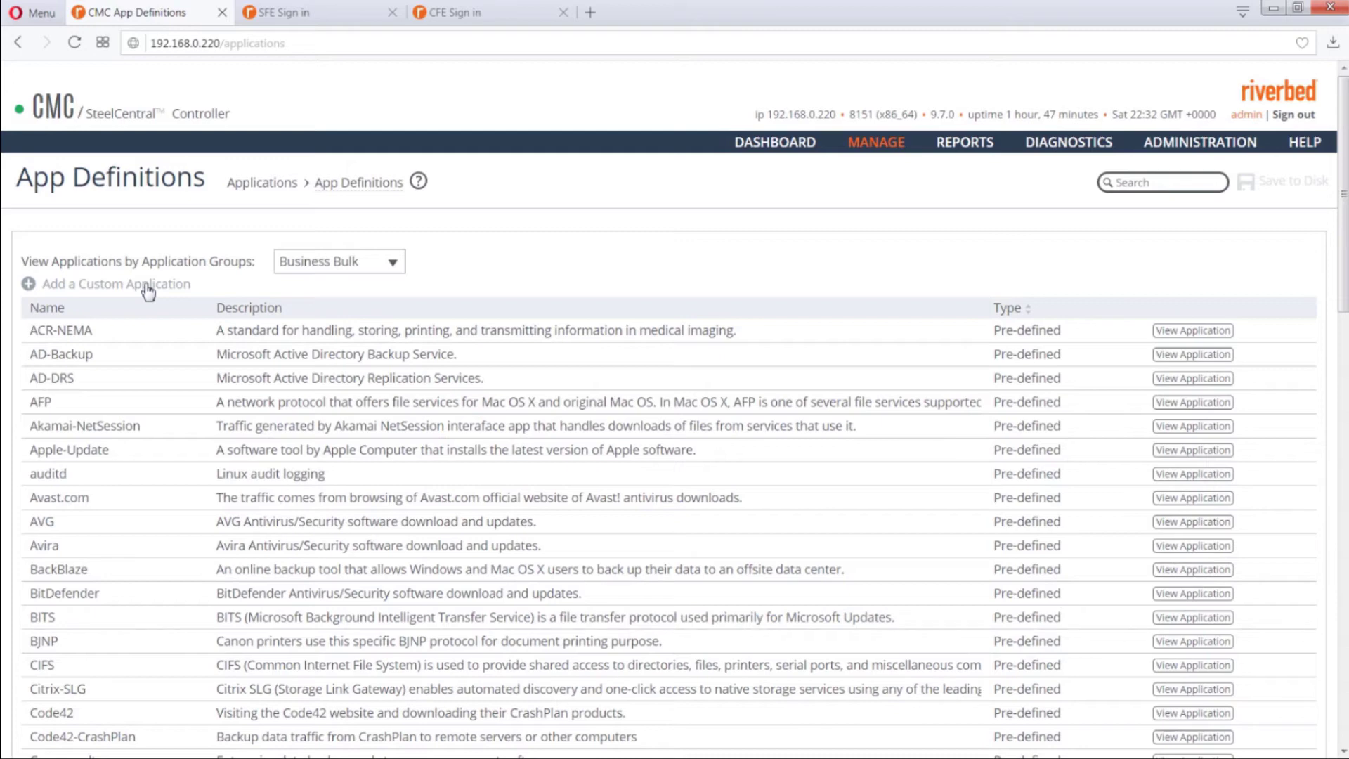
pyautogui.click(872, 144)
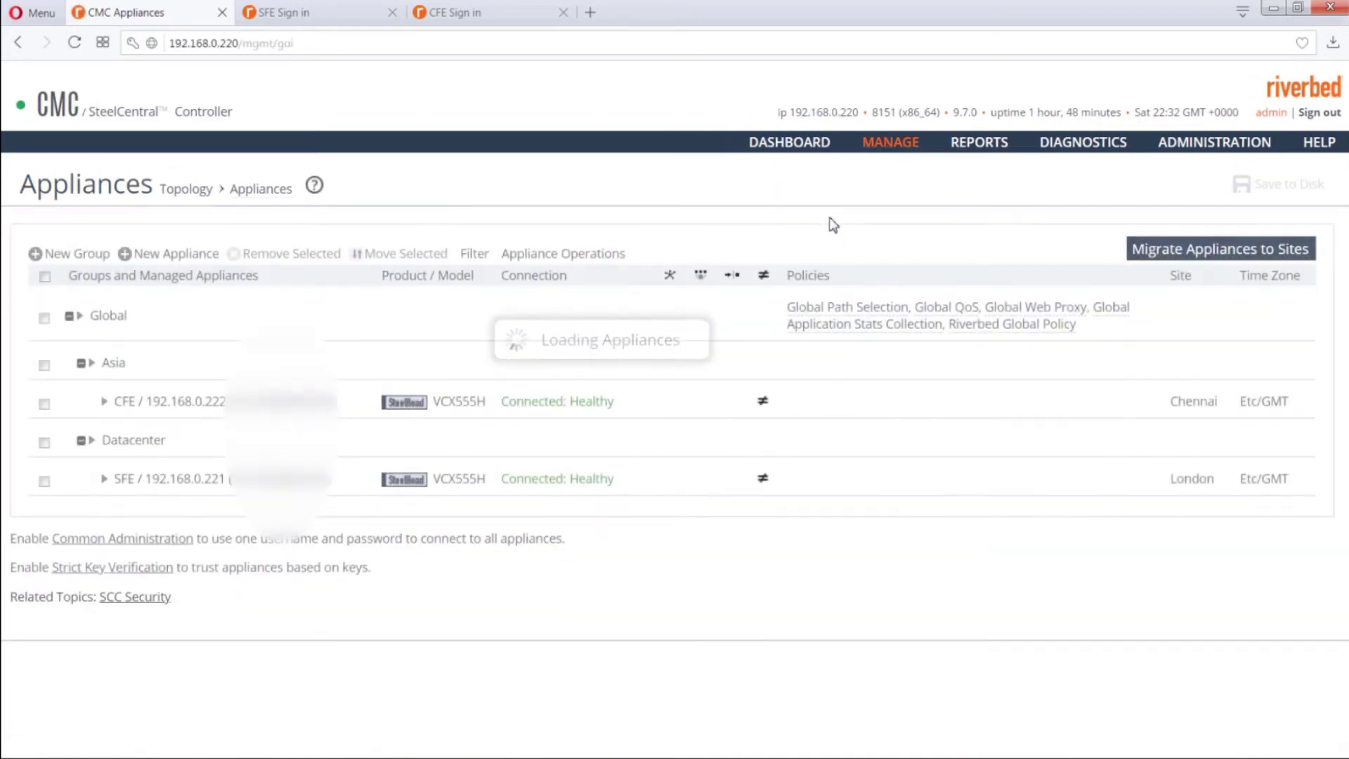
pyautogui.click(44, 404)
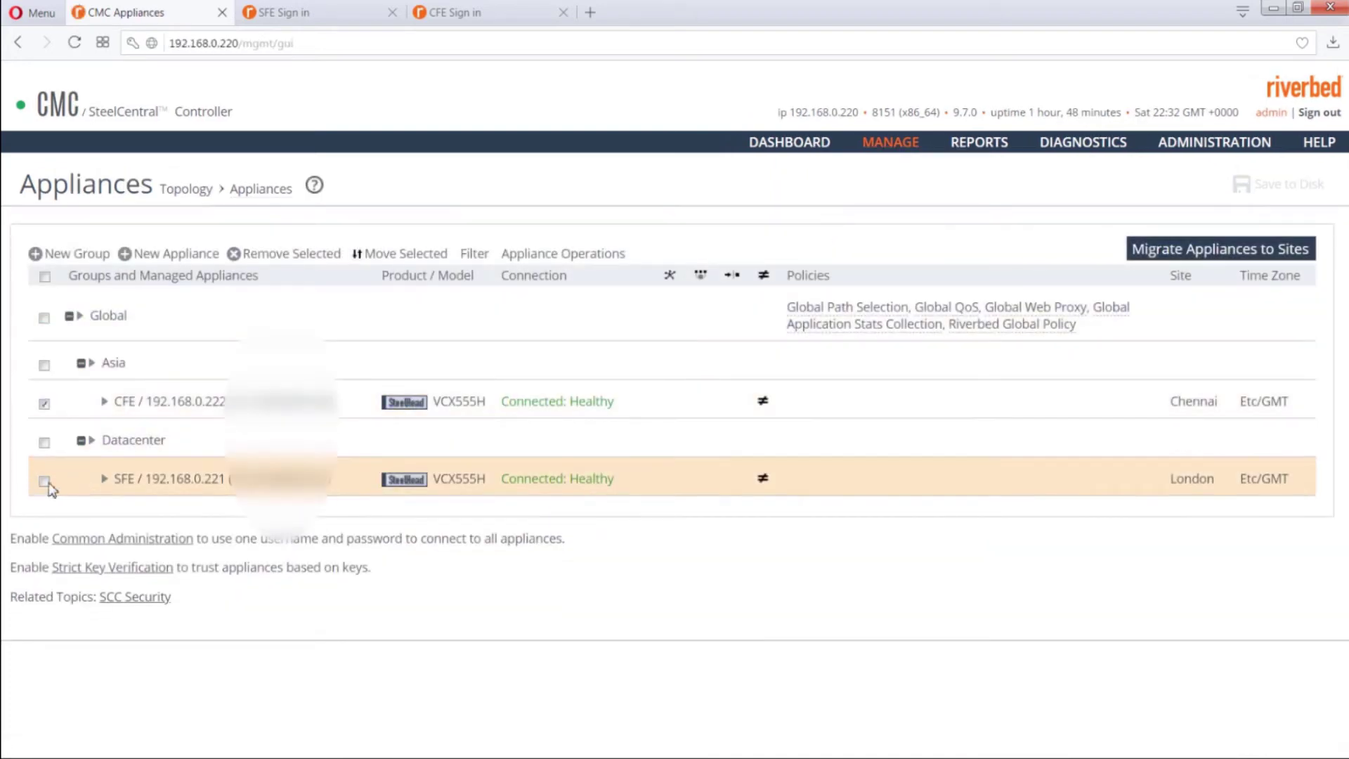
pyautogui.click(45, 482)
pyautogui.click(44, 404)
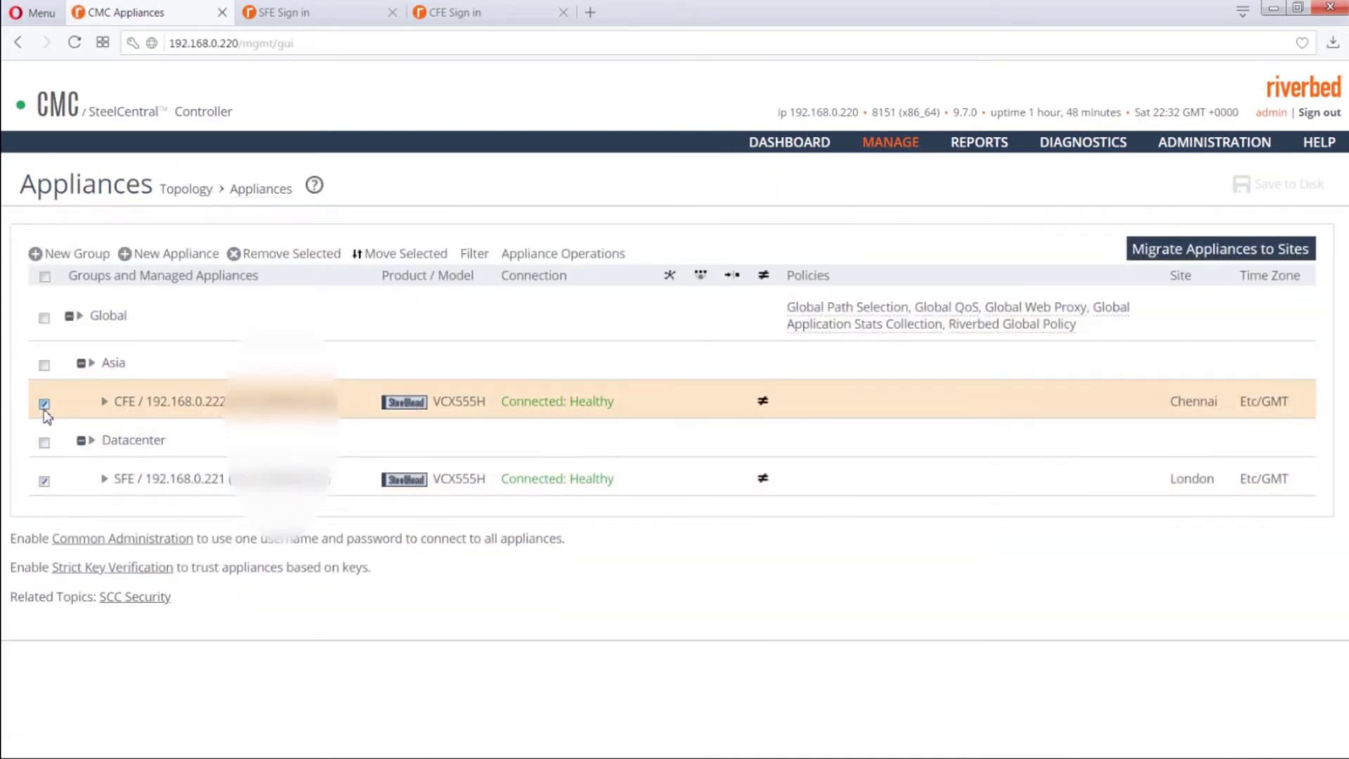
pyautogui.click(44, 482)
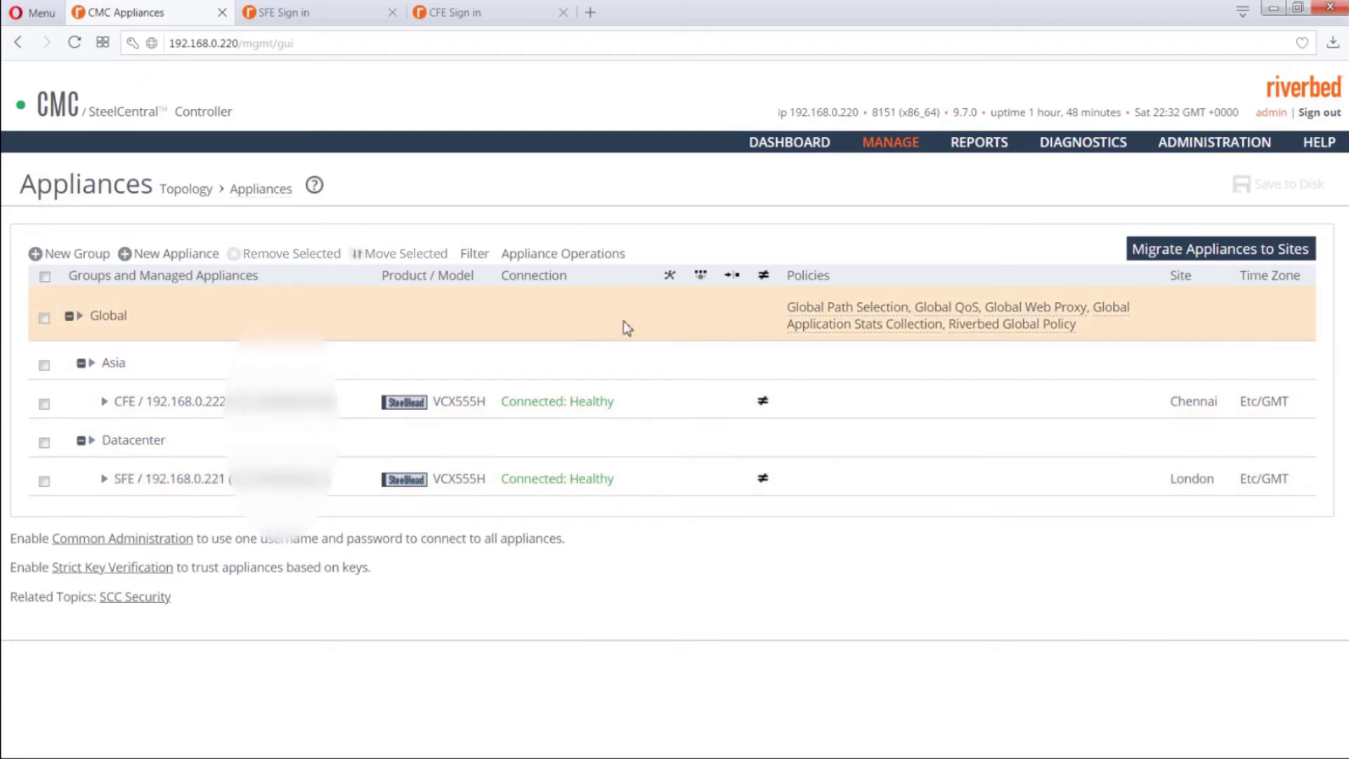
# Step: Enable Path Selection, save the setting, and include the Path Selection configuration in the policy push
pyautogui.click(891, 145)
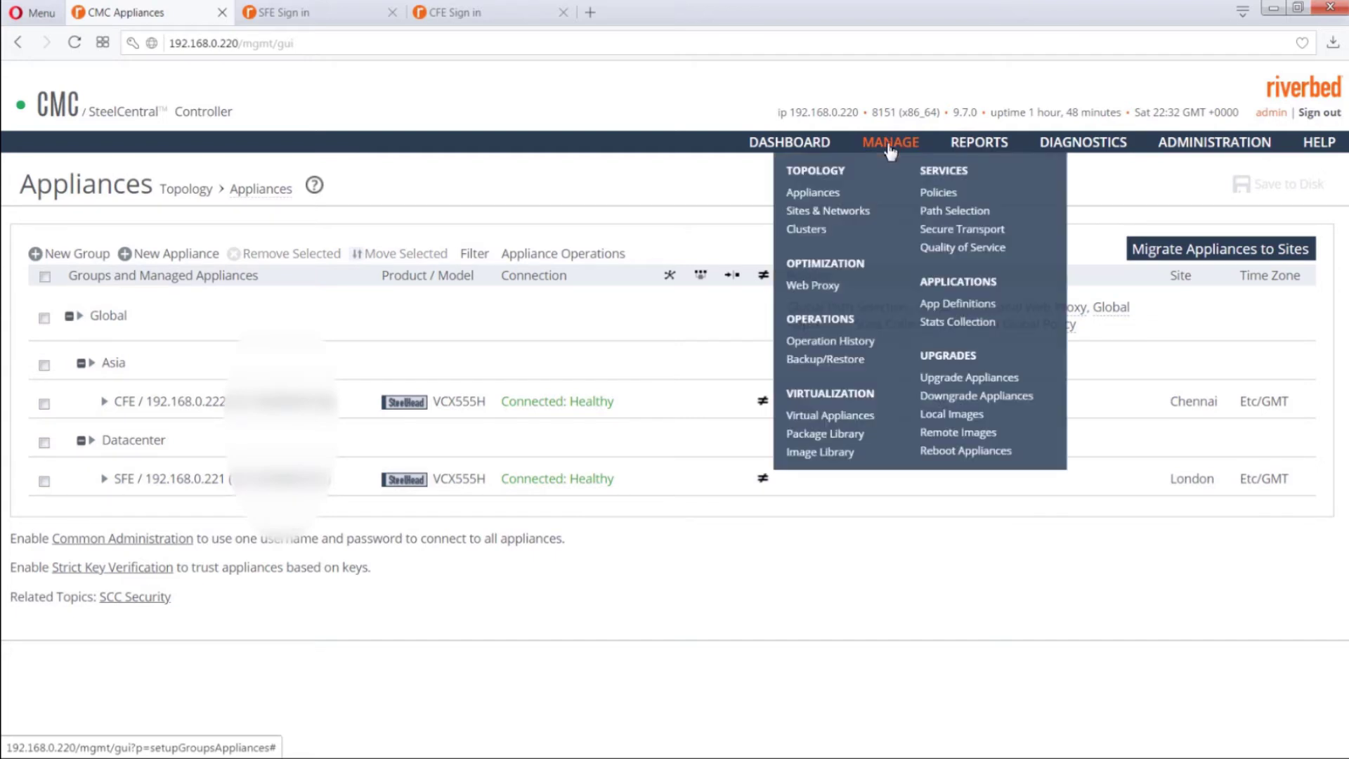
pyautogui.click(938, 212)
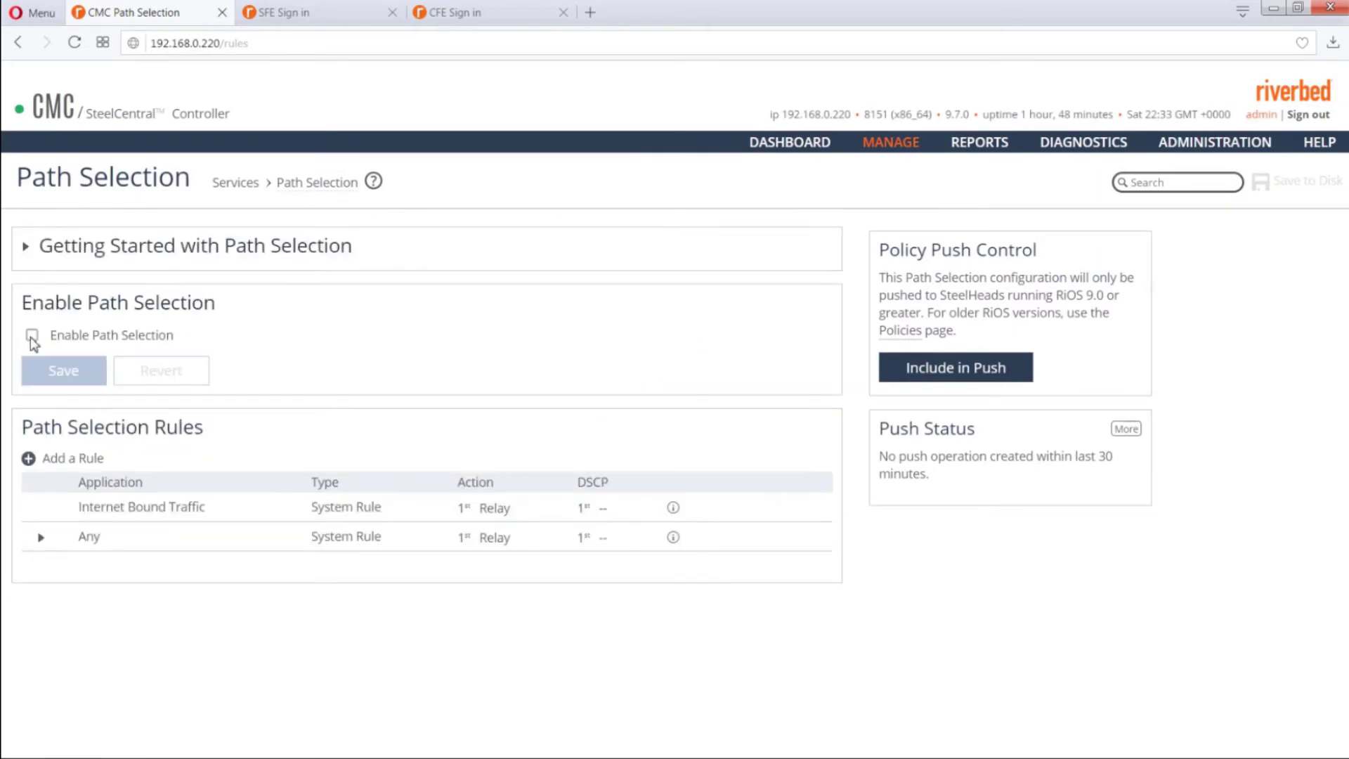
pyautogui.click(33, 335)
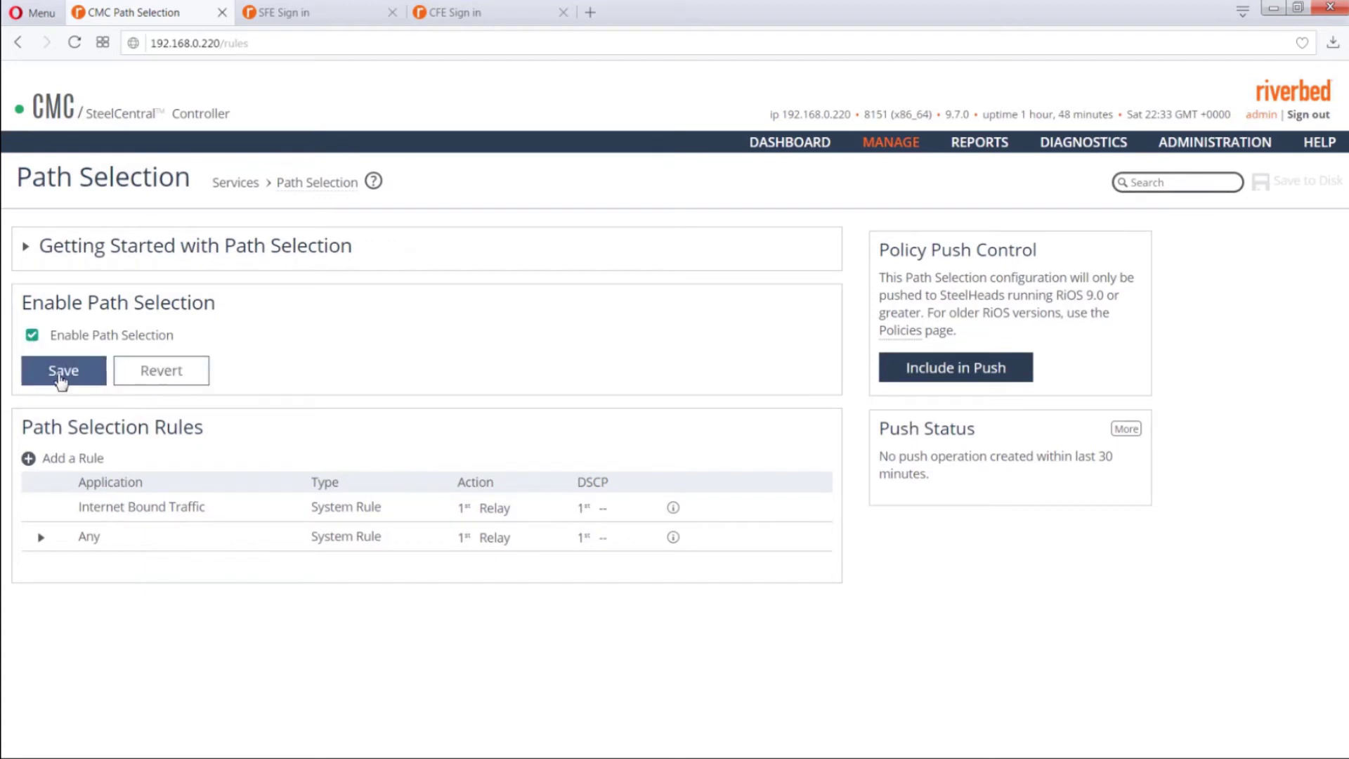
pyautogui.click(62, 372)
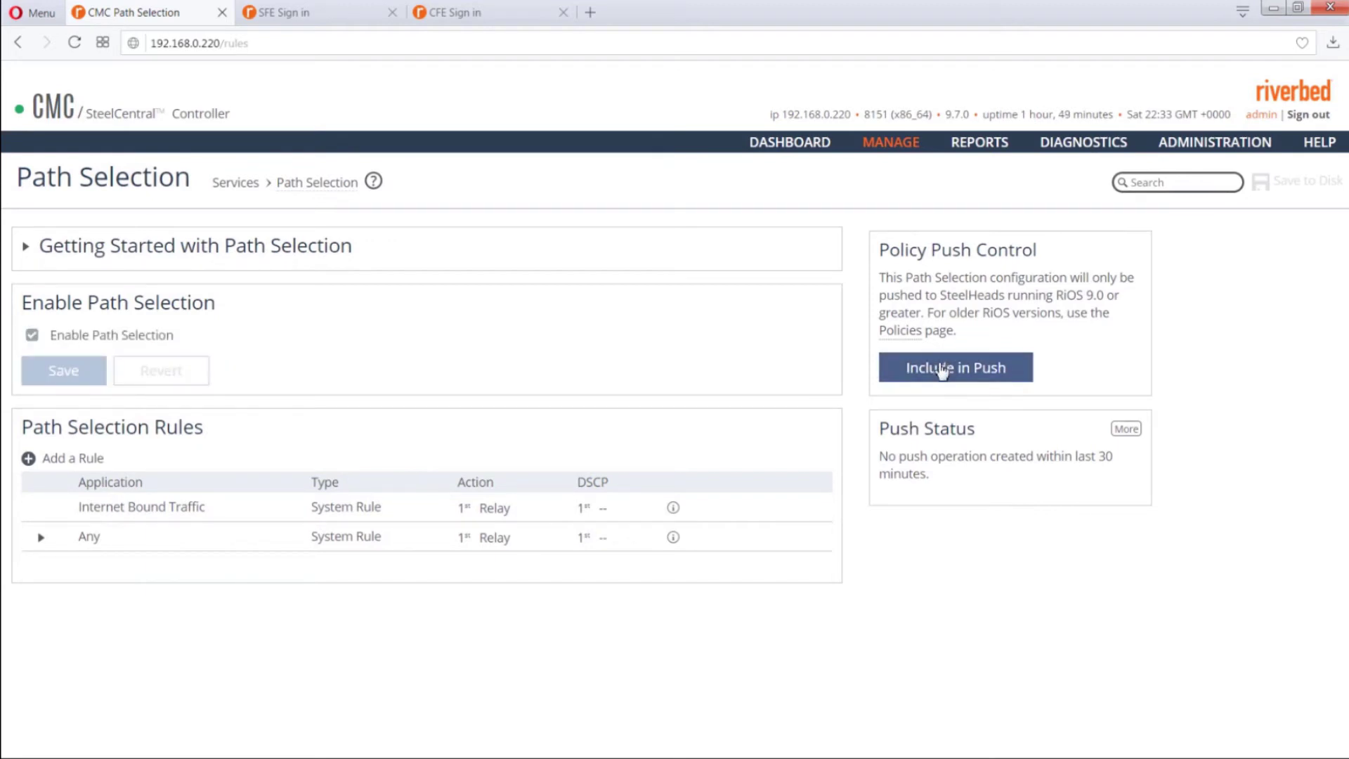
pyautogui.click(942, 367)
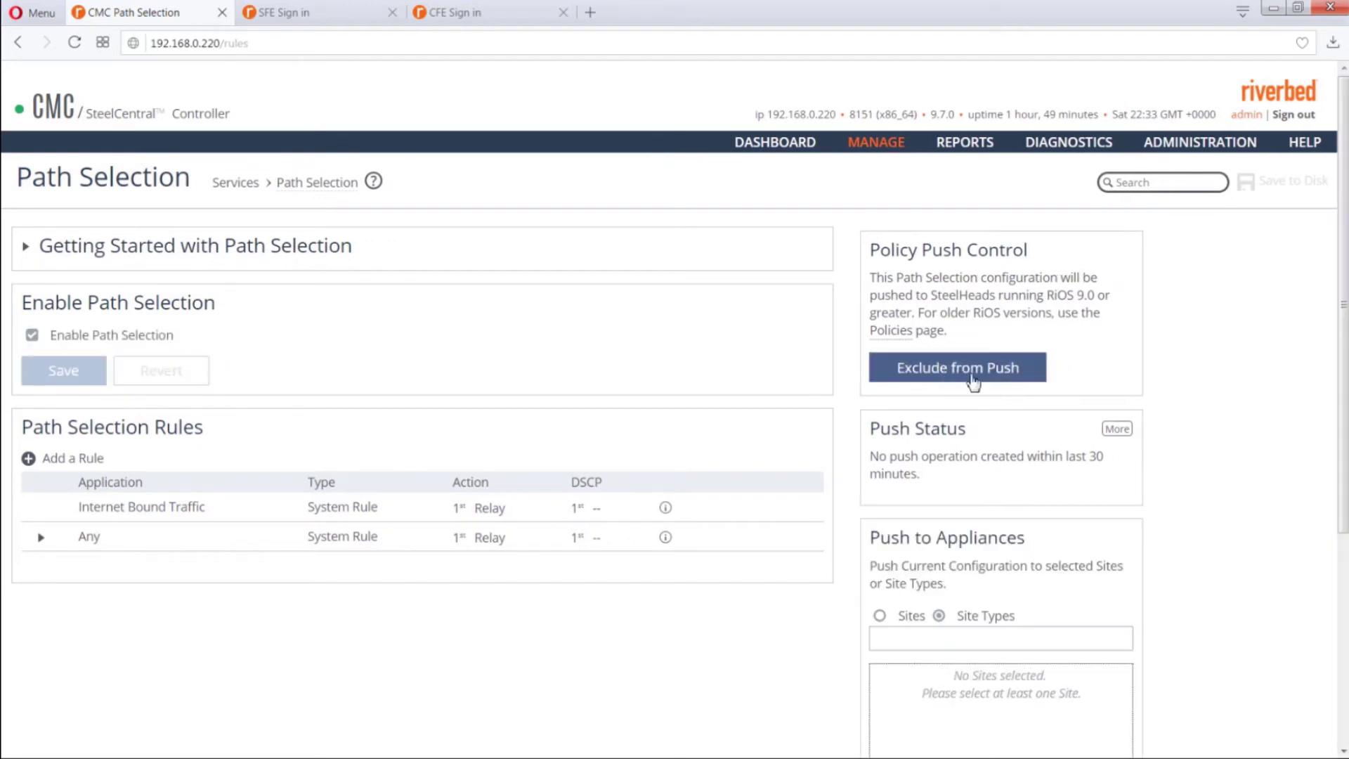
# Step: Add a path selection rule for the CIFS application with Uplink-Backup (secured) as its first uplink type
pyautogui.click(66, 459)
pyautogui.click(604, 302)
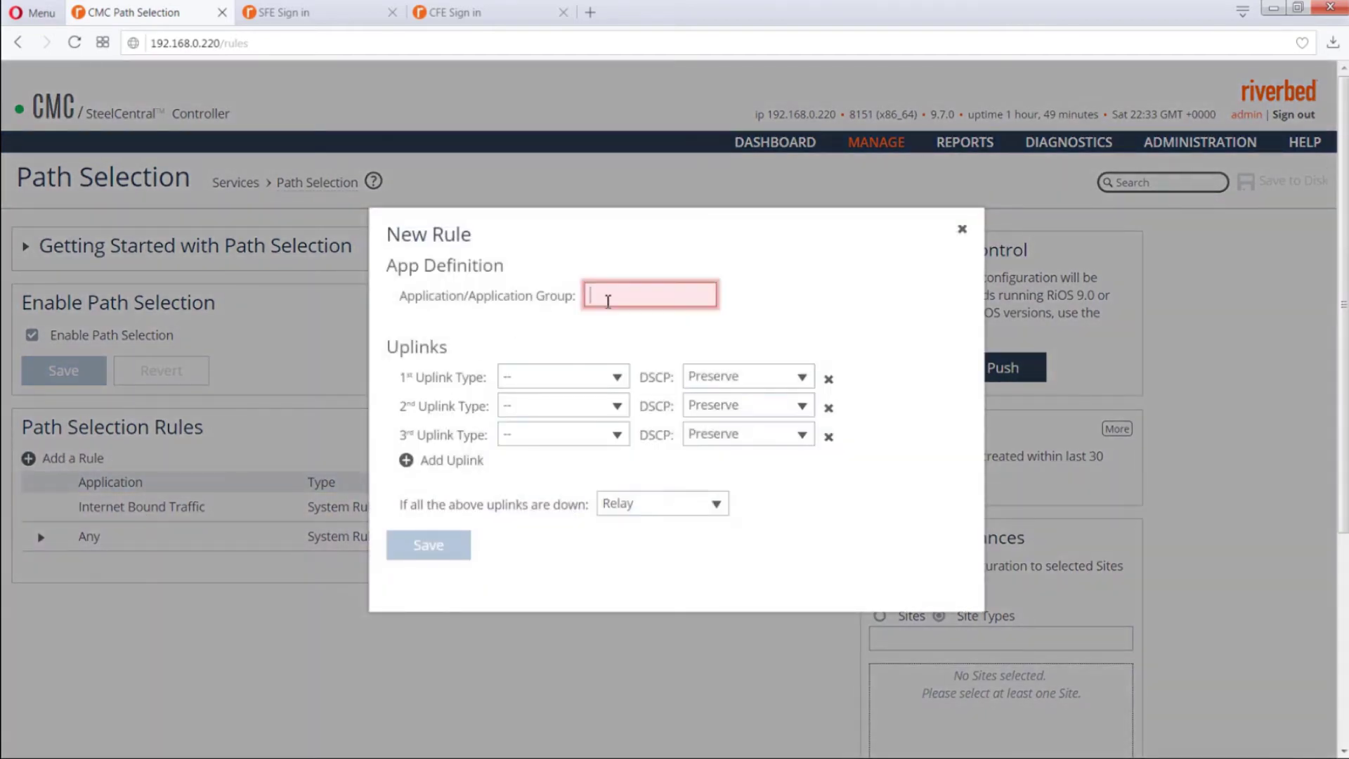
pyautogui.write('CIFS')
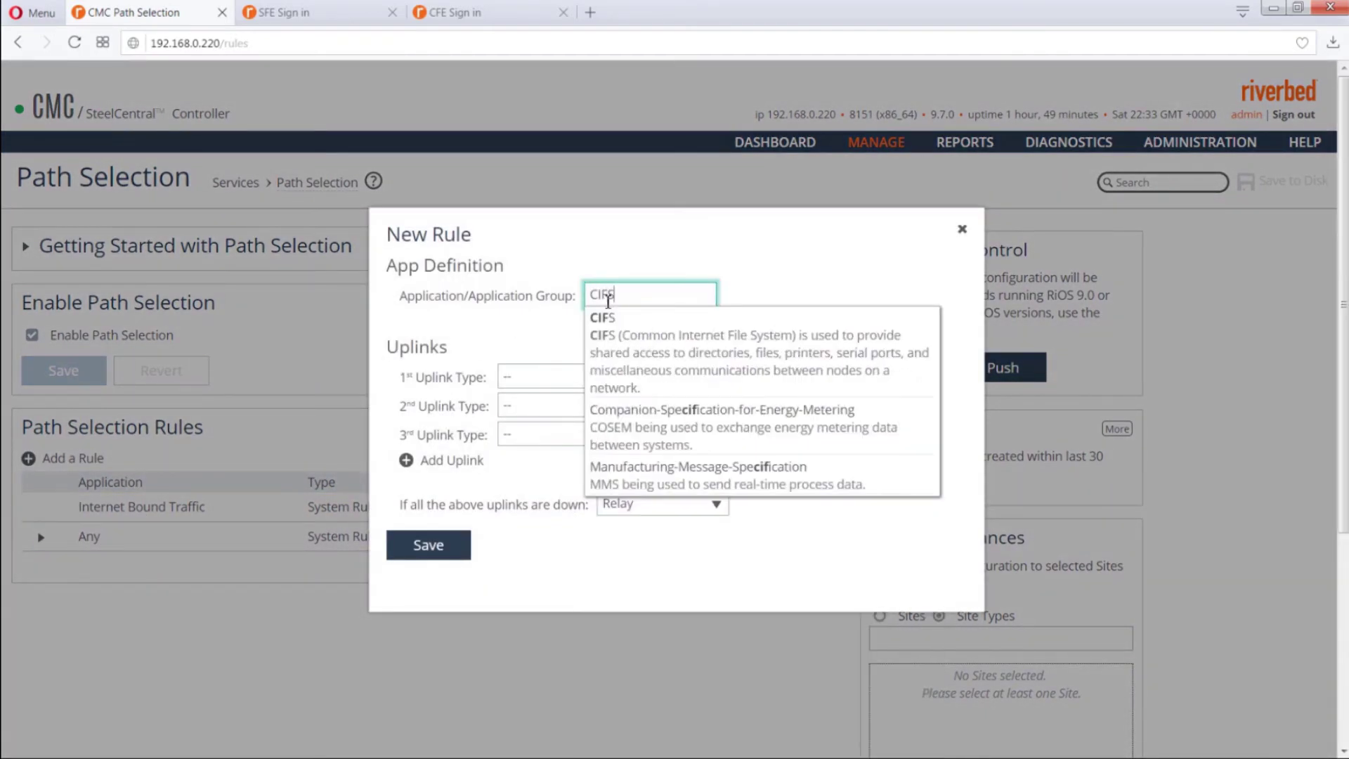
pyautogui.click(608, 349)
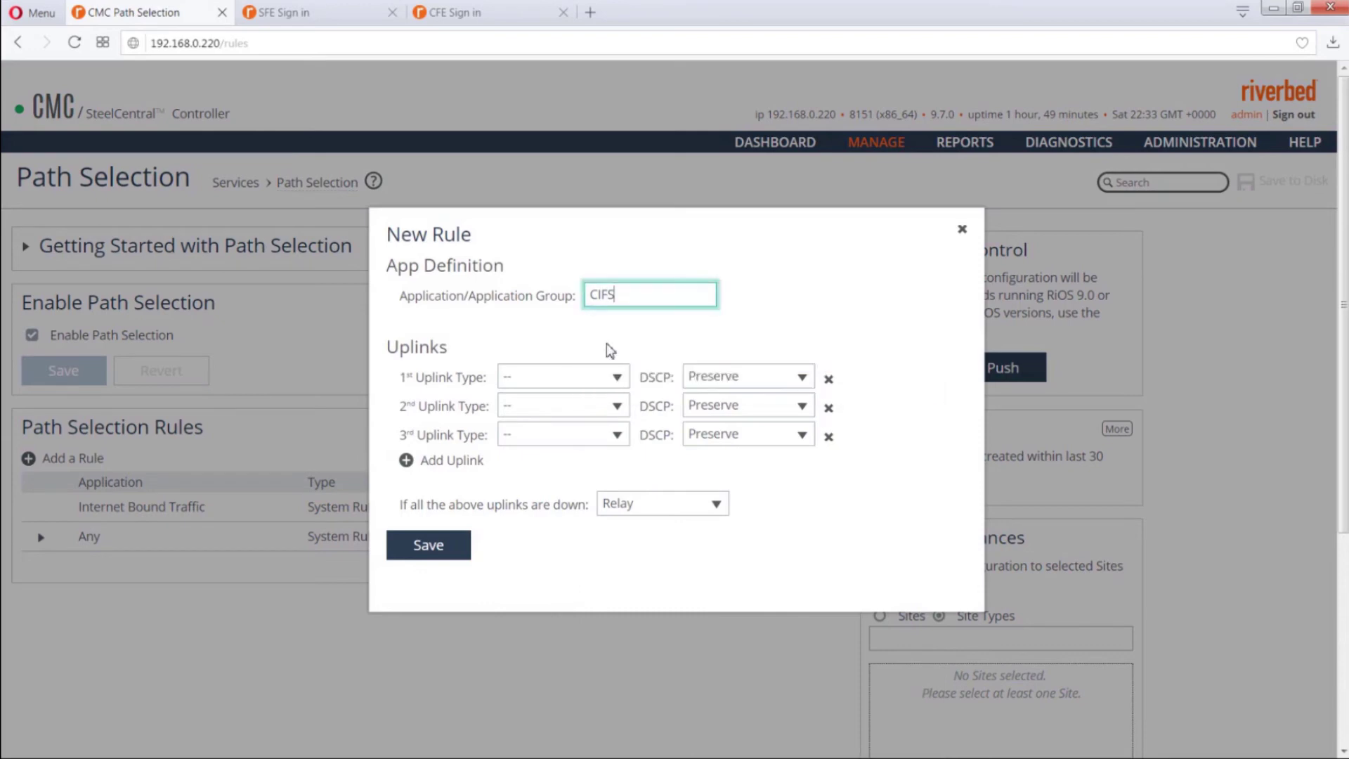
pyautogui.click(617, 377)
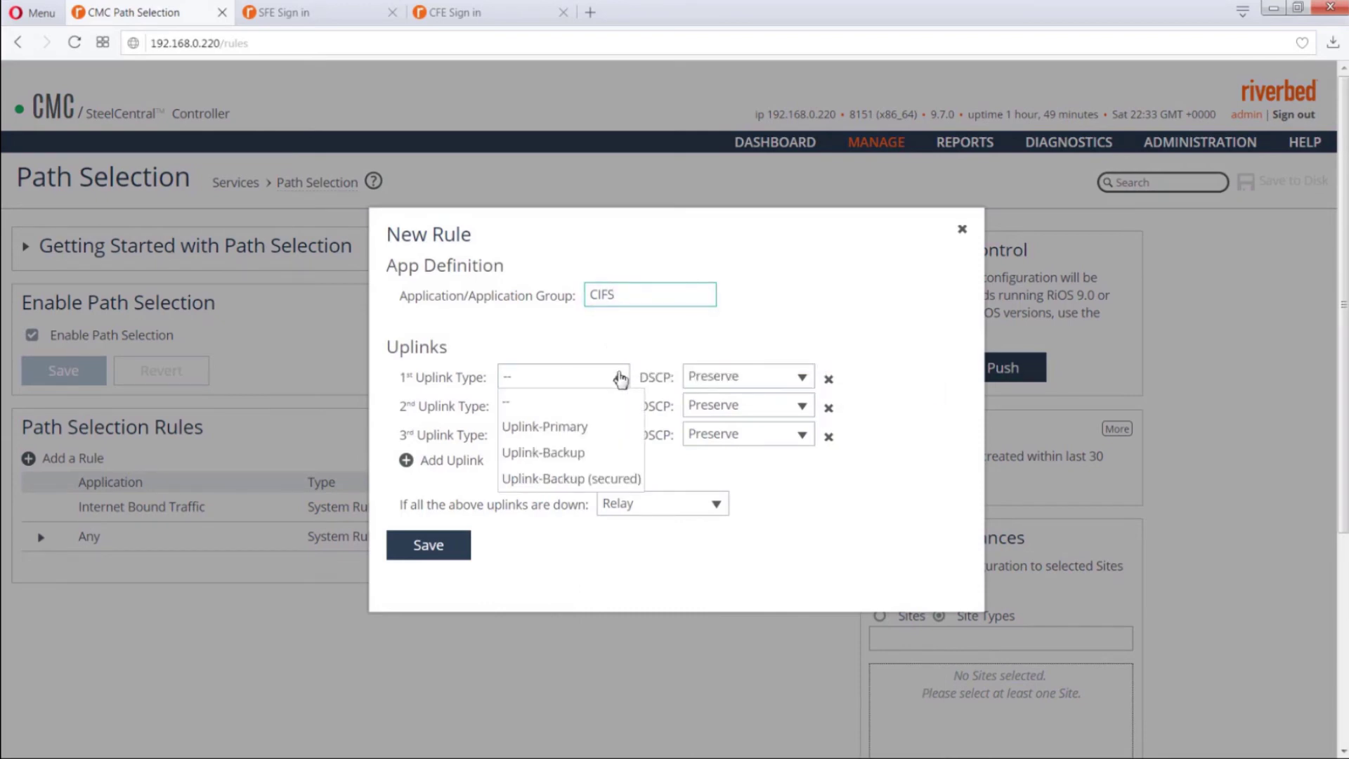
pyautogui.click(618, 484)
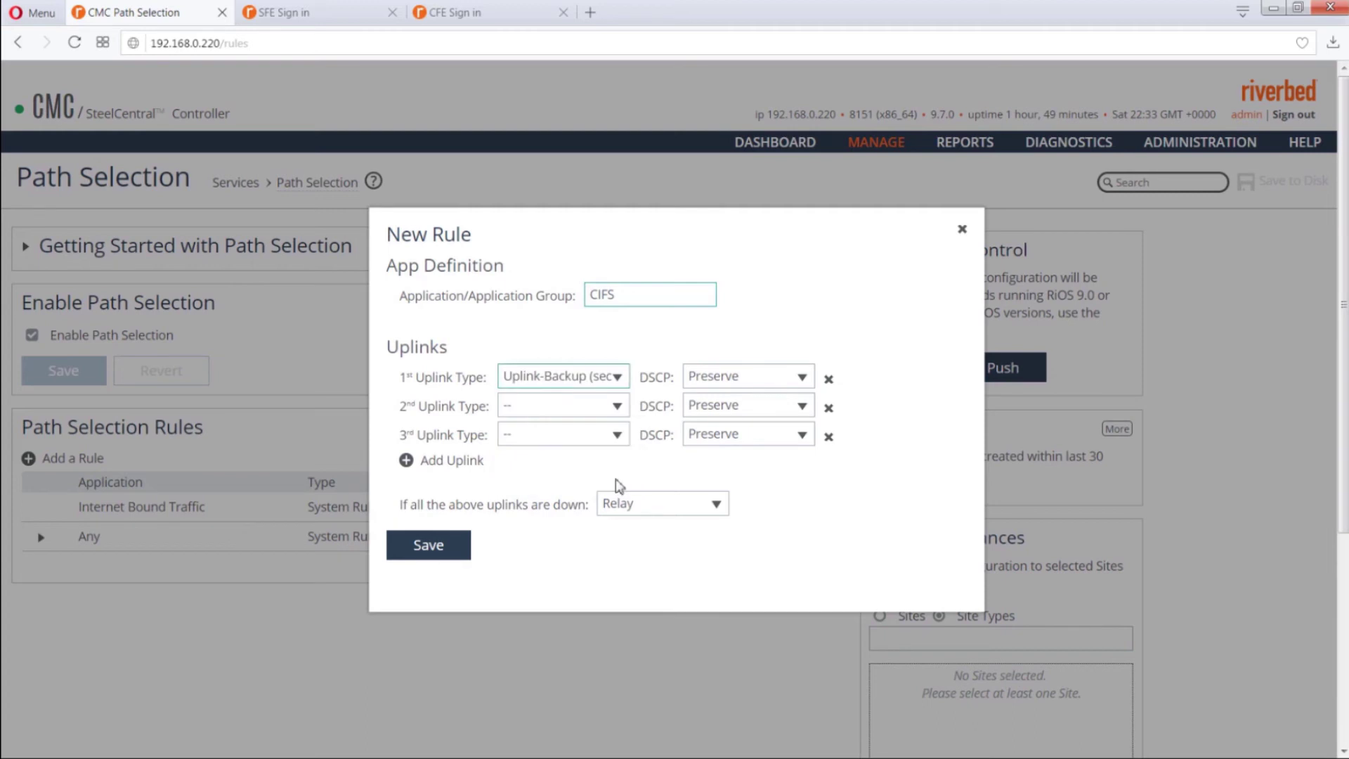
pyautogui.click(429, 545)
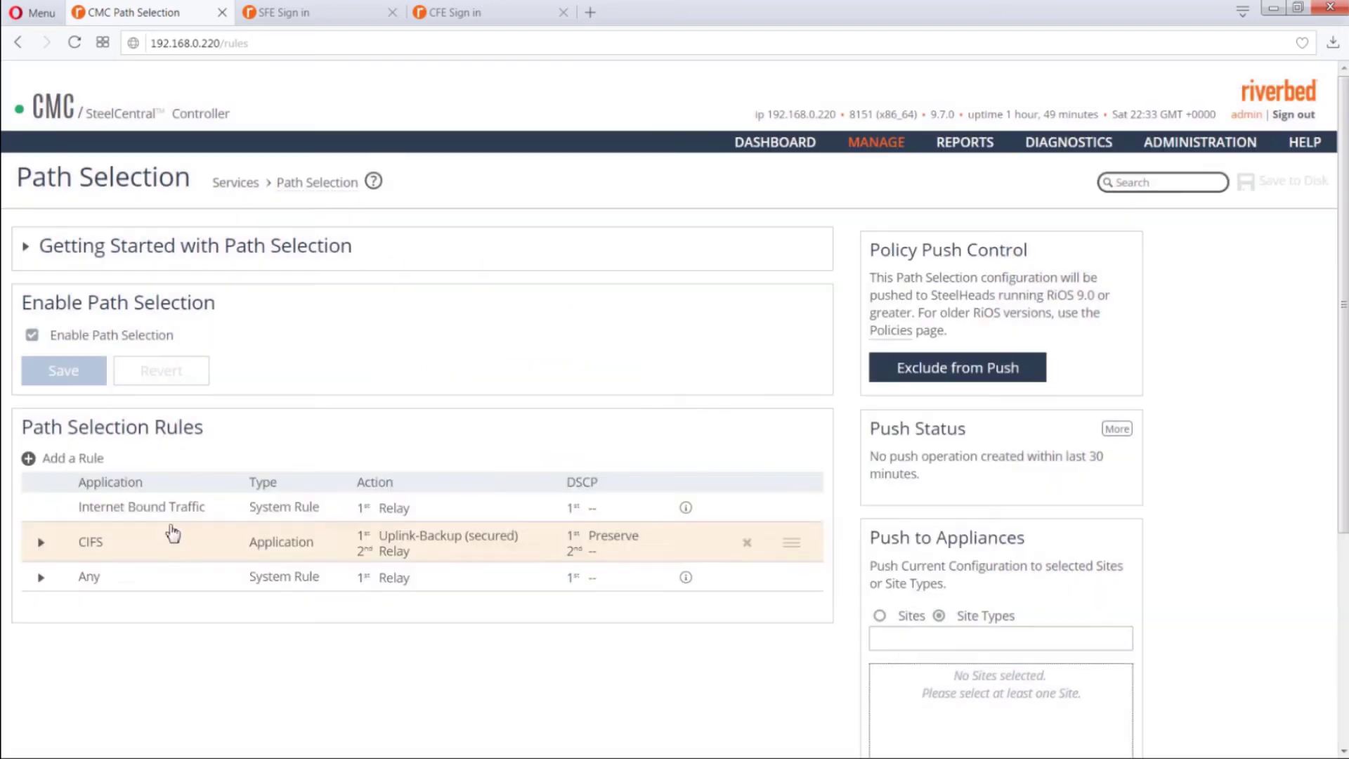
# Step: Add a path selection rule for the HTTP application with Uplink-Primary as its first uplink type
pyautogui.click(74, 460)
pyautogui.click(626, 297)
pyautogui.write('HTTP')
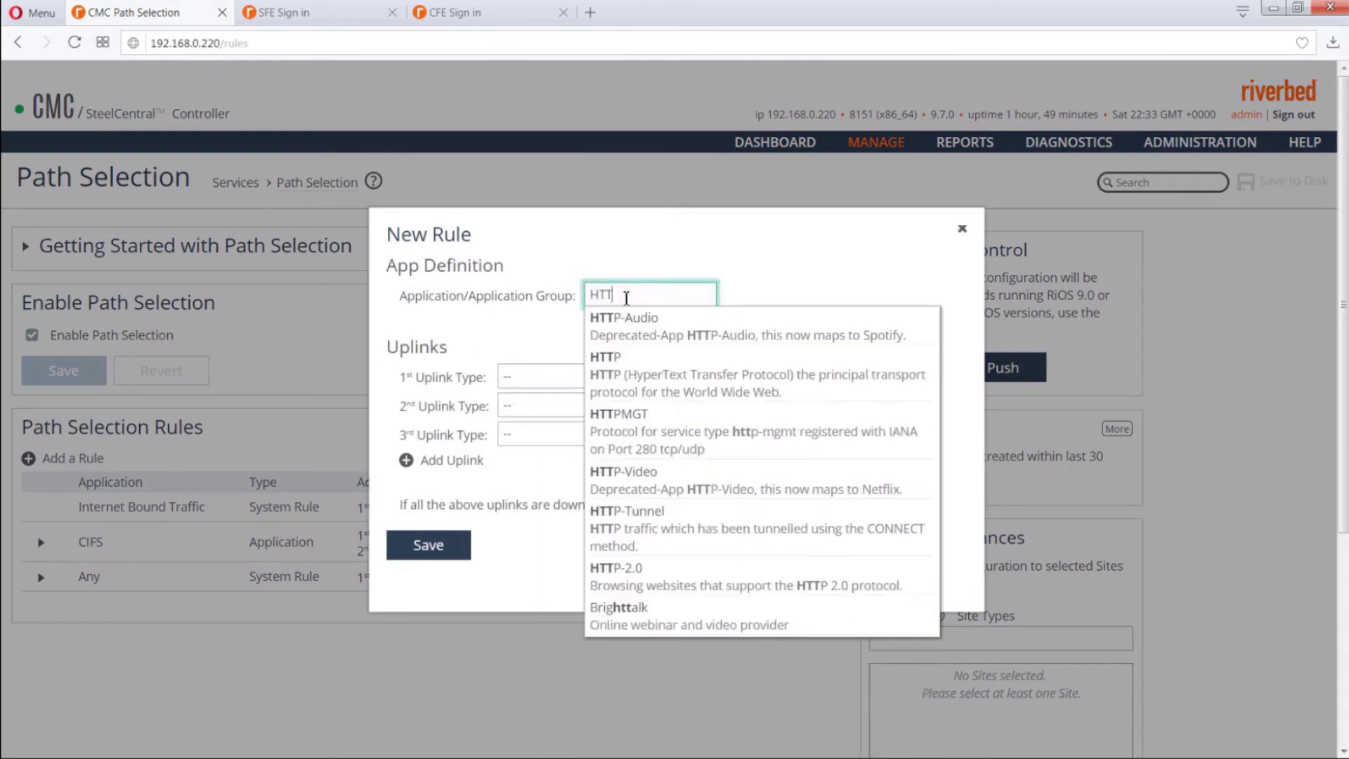
pyautogui.click(622, 375)
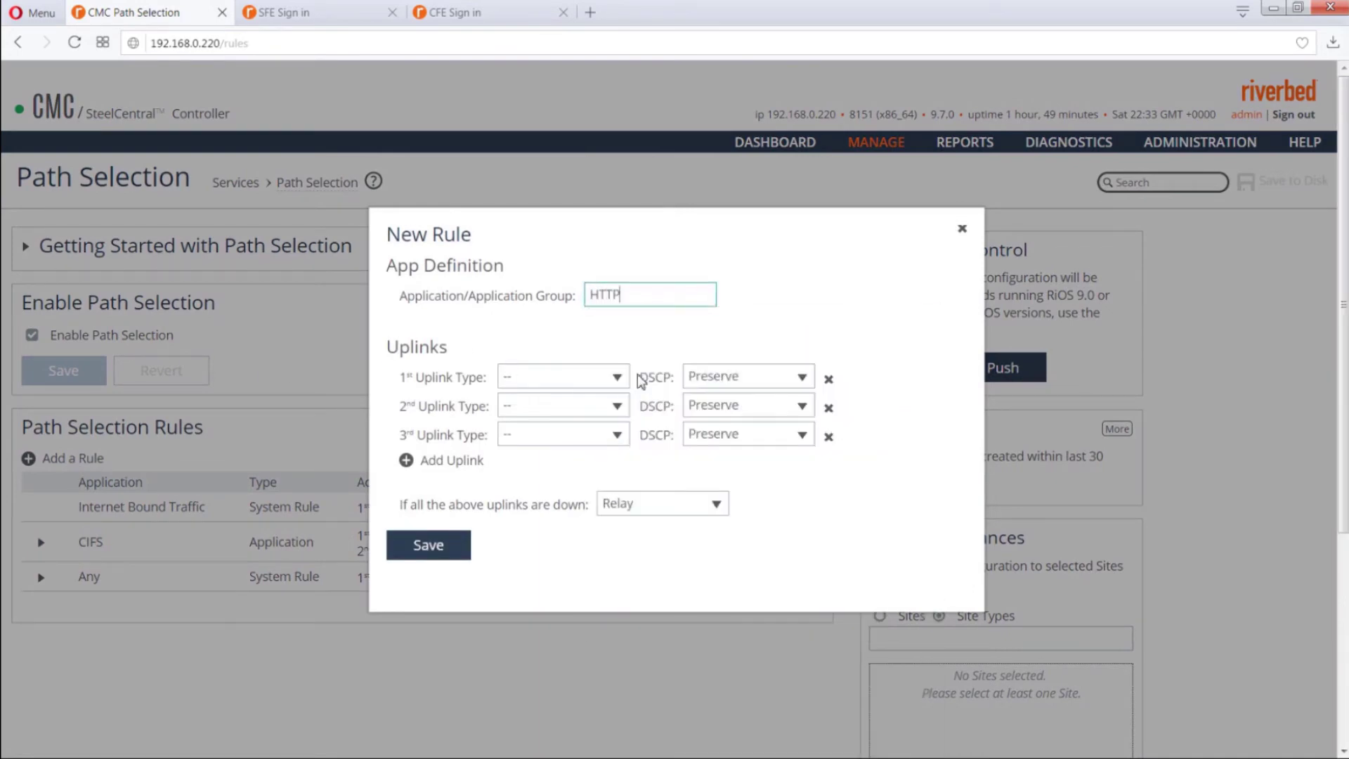
pyautogui.click(617, 379)
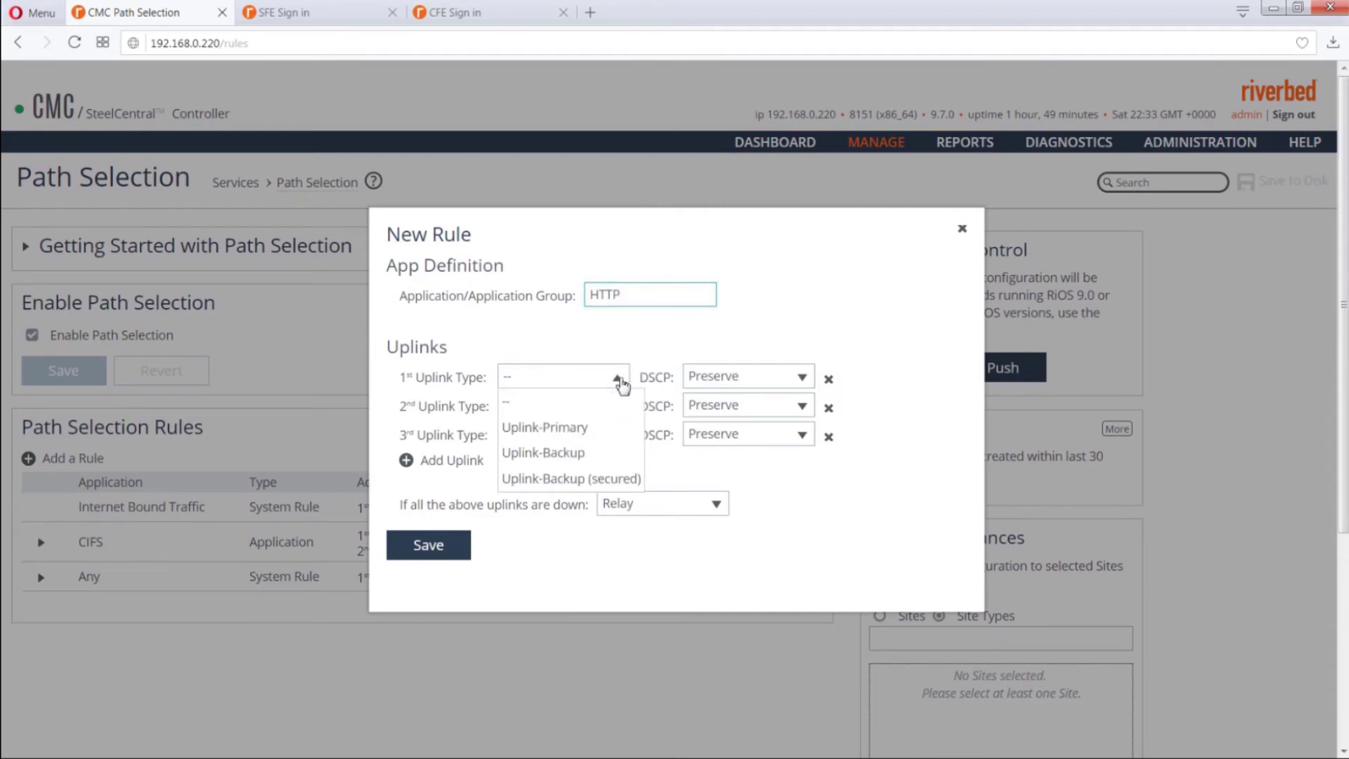
pyautogui.click(570, 429)
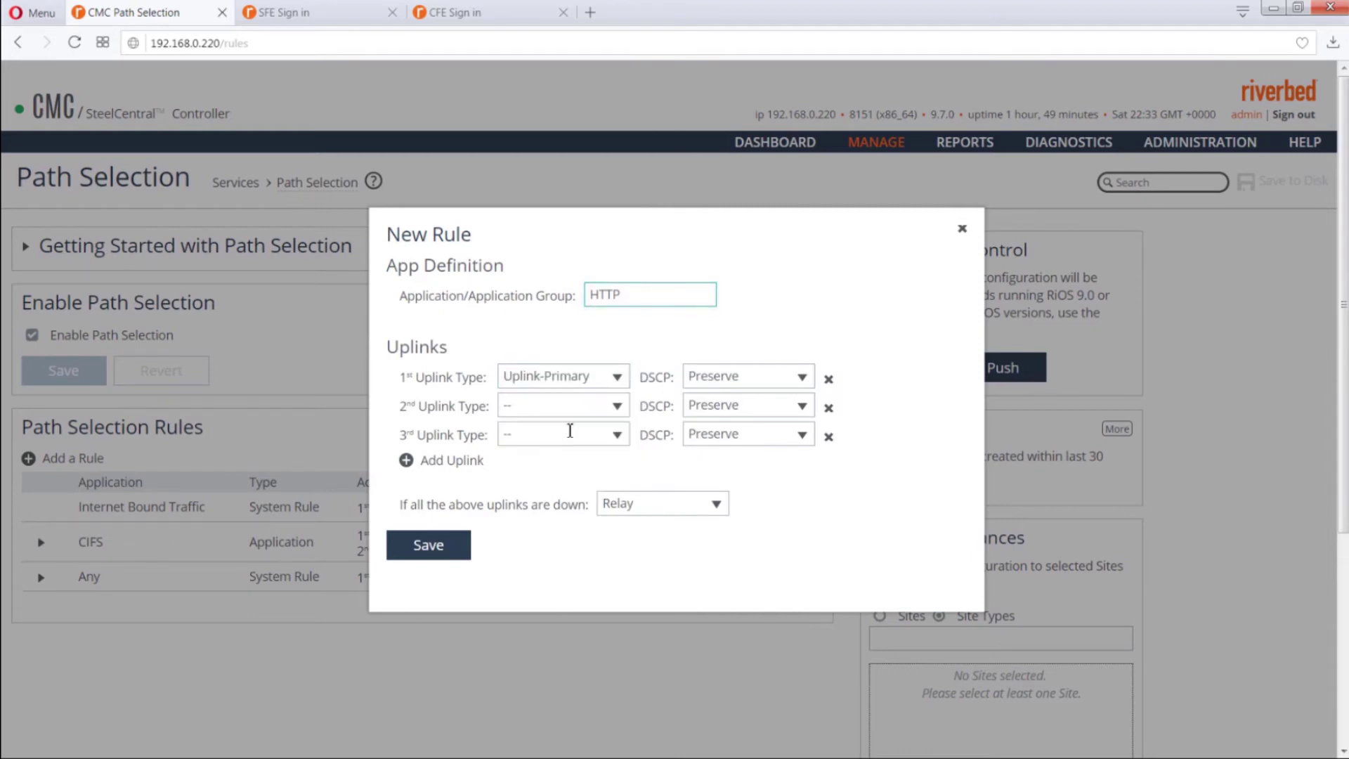
pyautogui.click(428, 560)
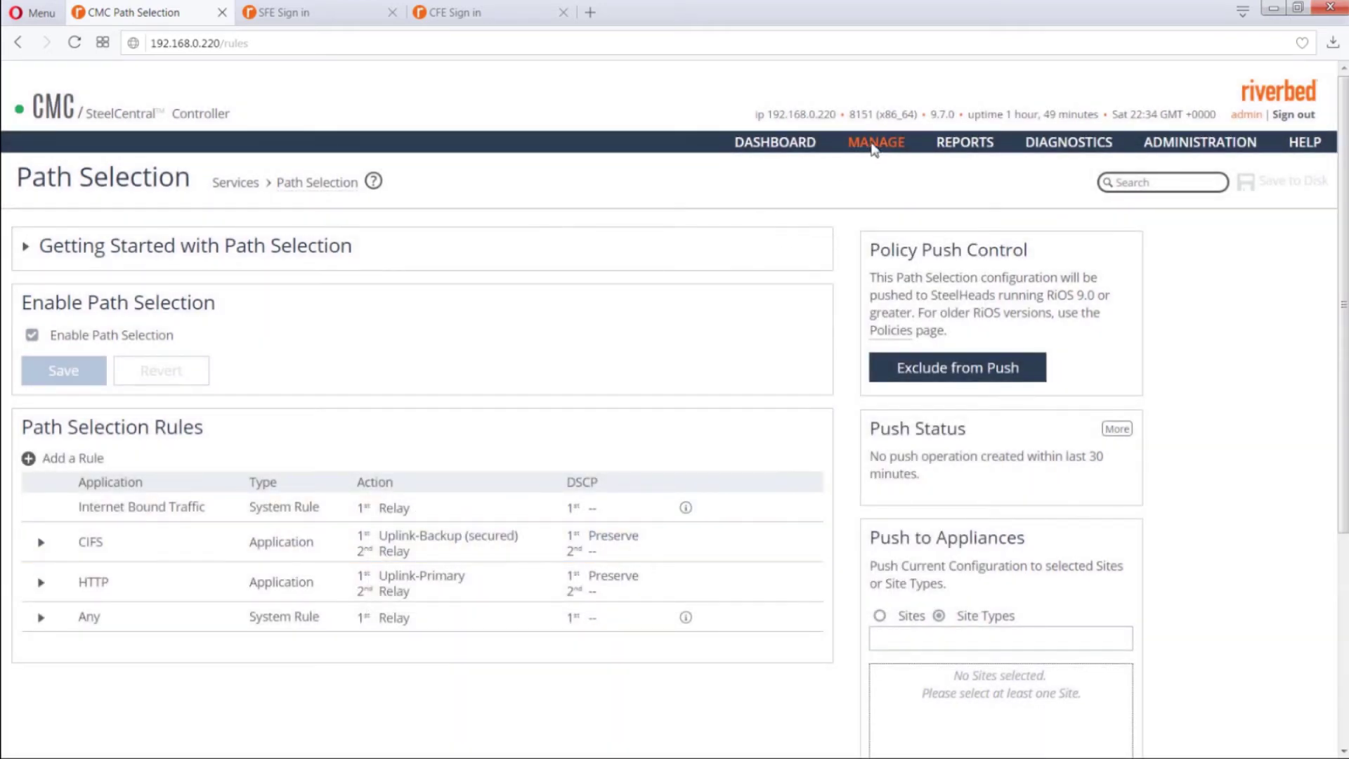
# Step: Push policies to the CFE and SFE appliances, including Path Selection, QoS and Applications, and open the operation history
pyautogui.moveTo(874, 147)
pyautogui.click(818, 192)
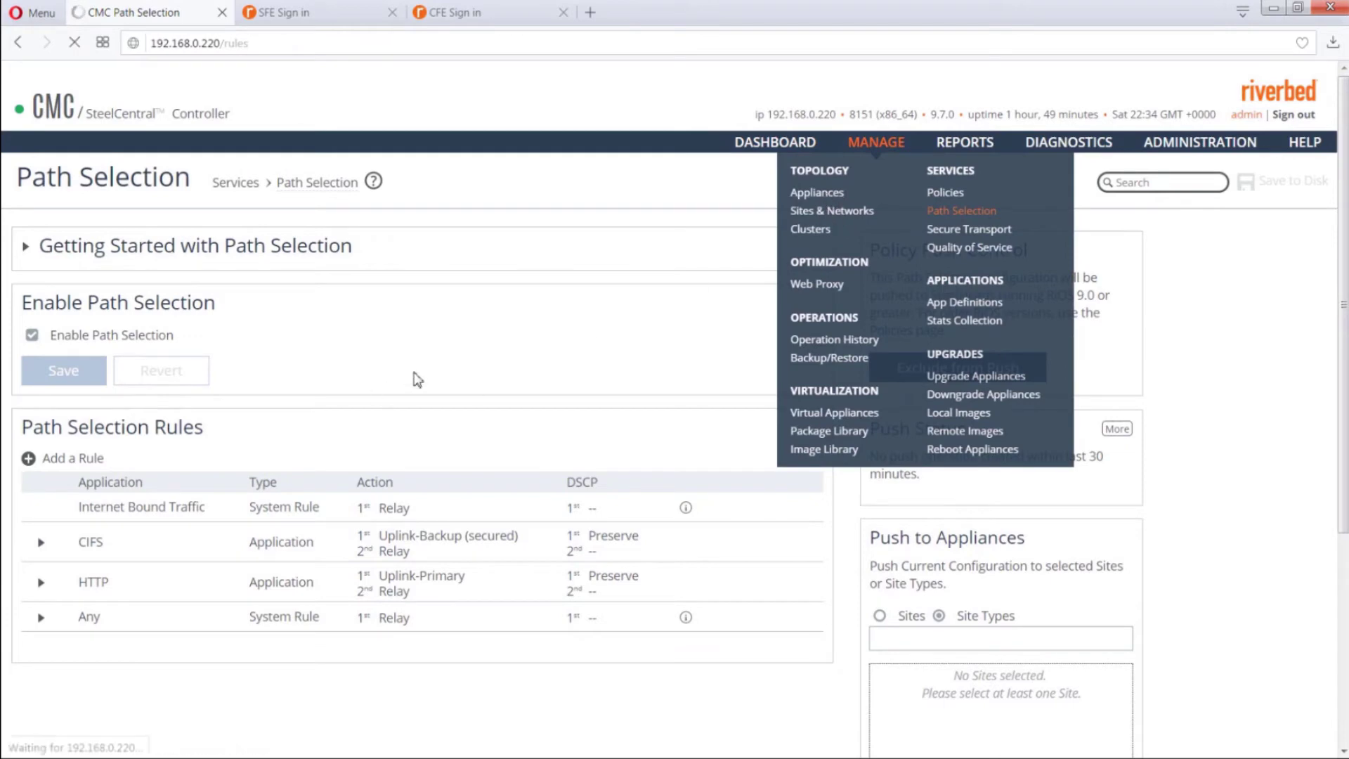
pyautogui.click(44, 404)
pyautogui.click(44, 481)
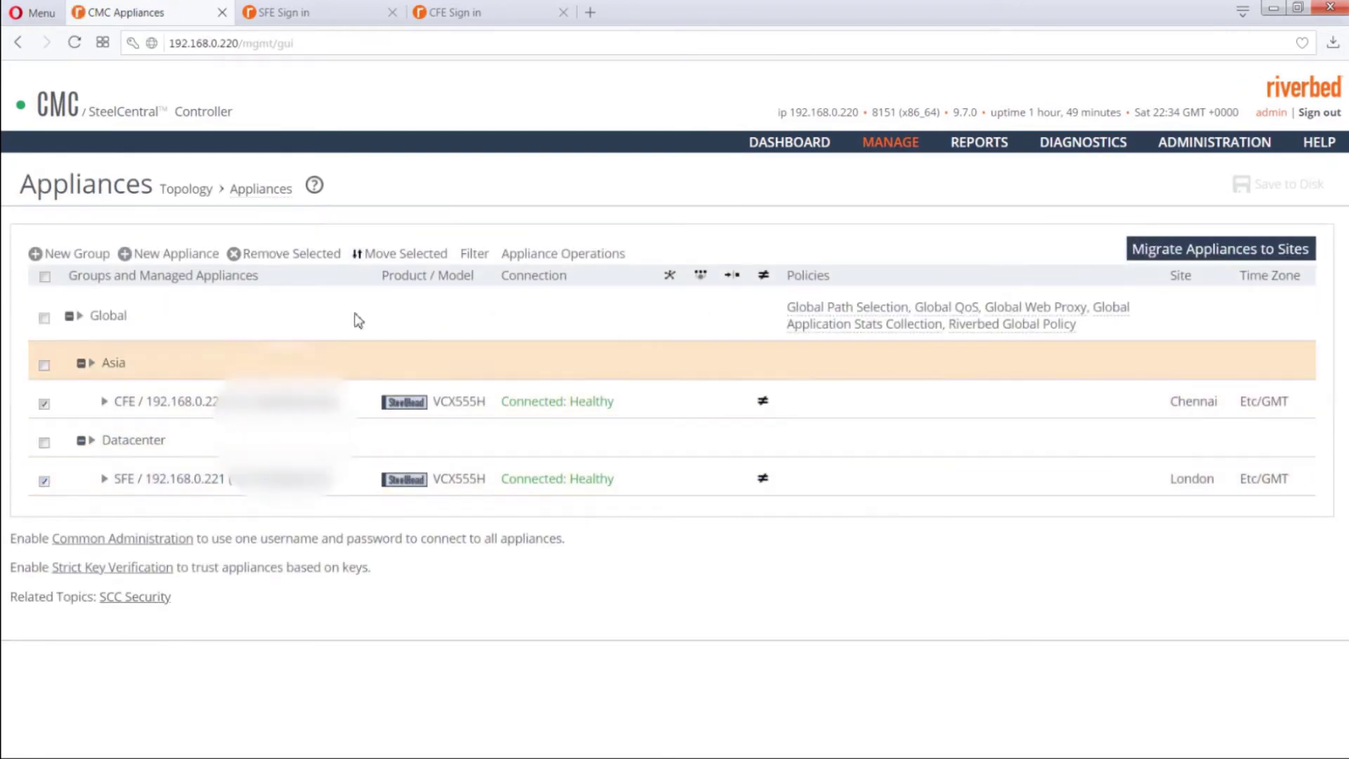
pyautogui.click(563, 255)
pyautogui.click(49, 390)
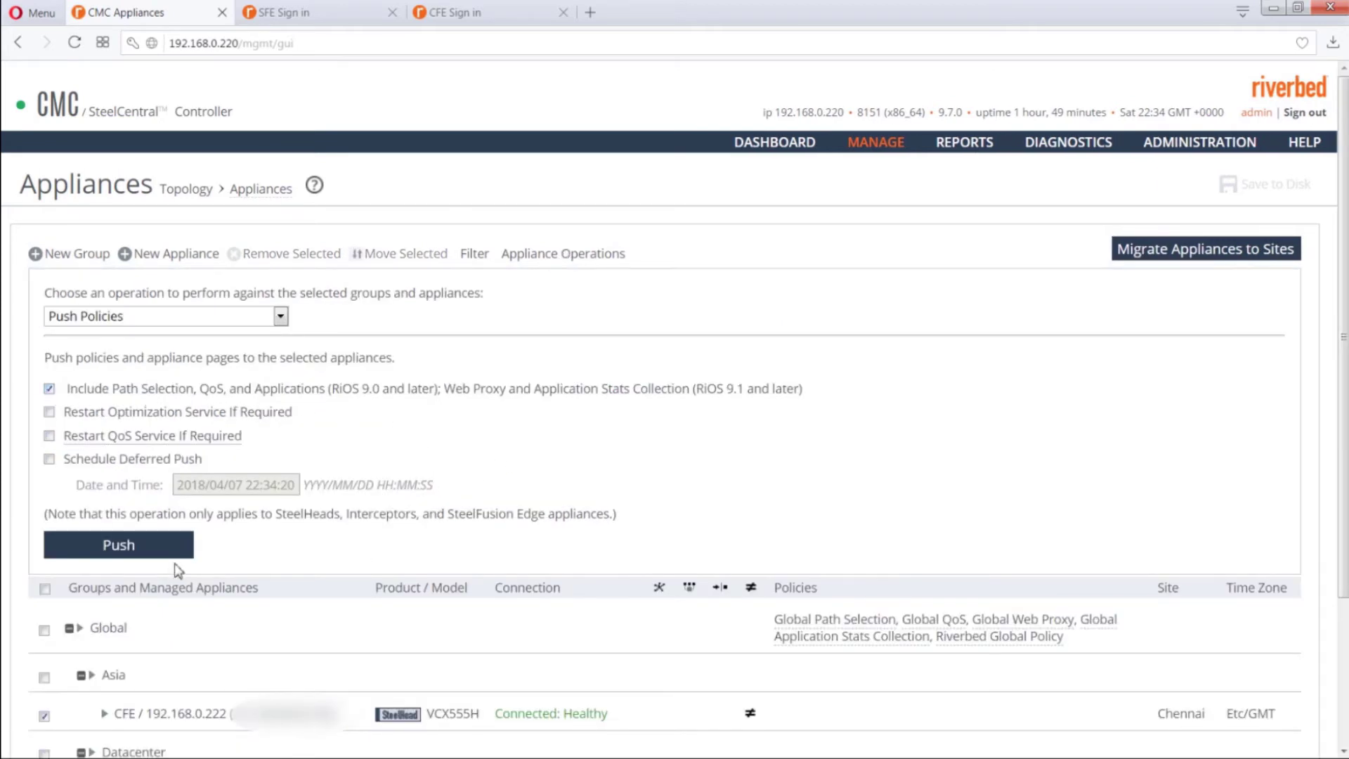
pyautogui.click(137, 551)
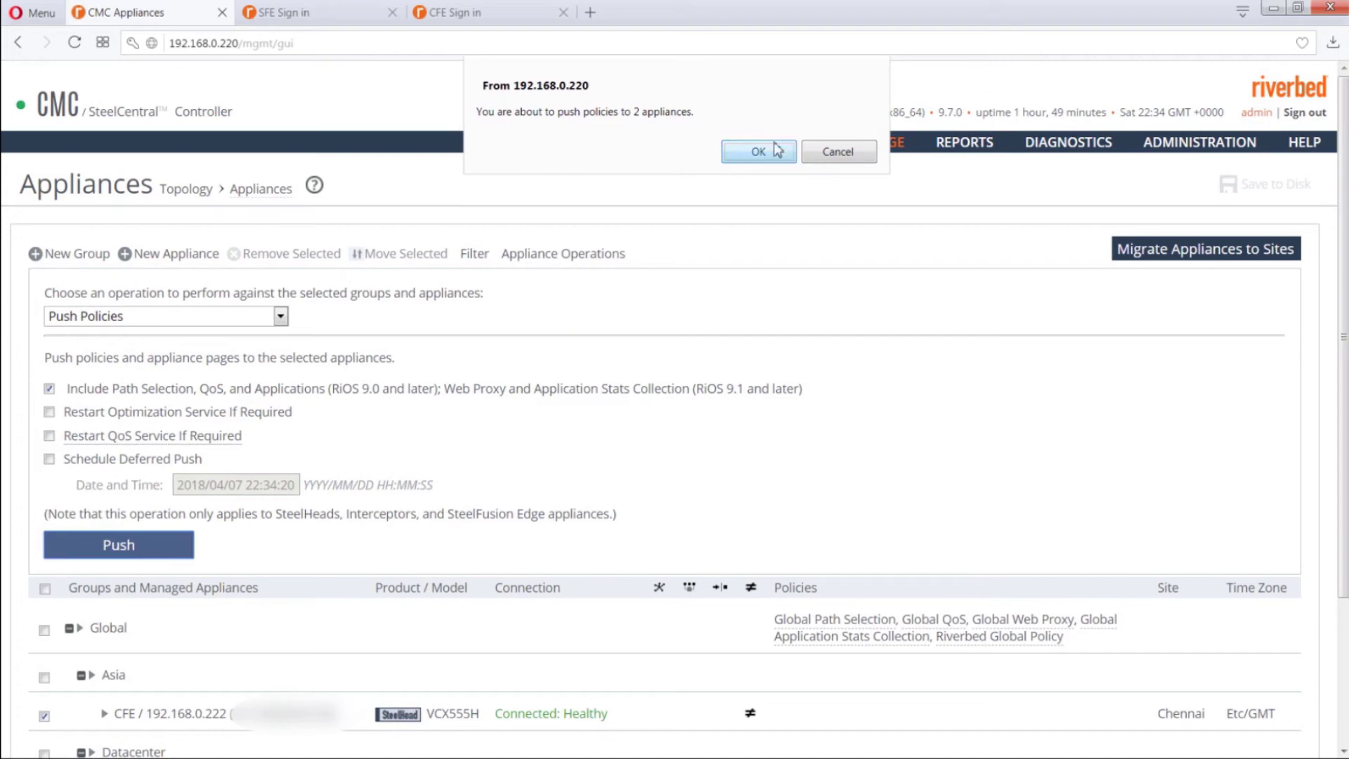
pyautogui.click(741, 156)
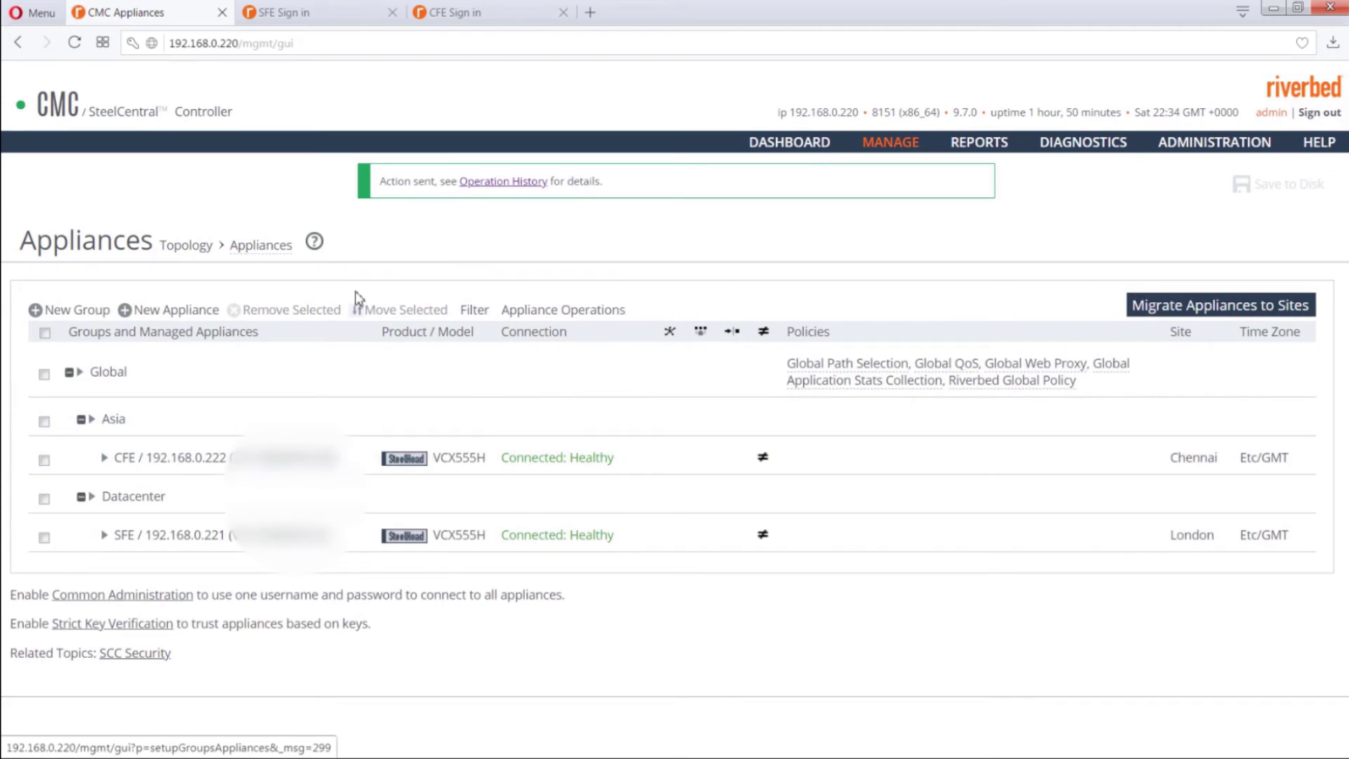
pyautogui.click(497, 193)
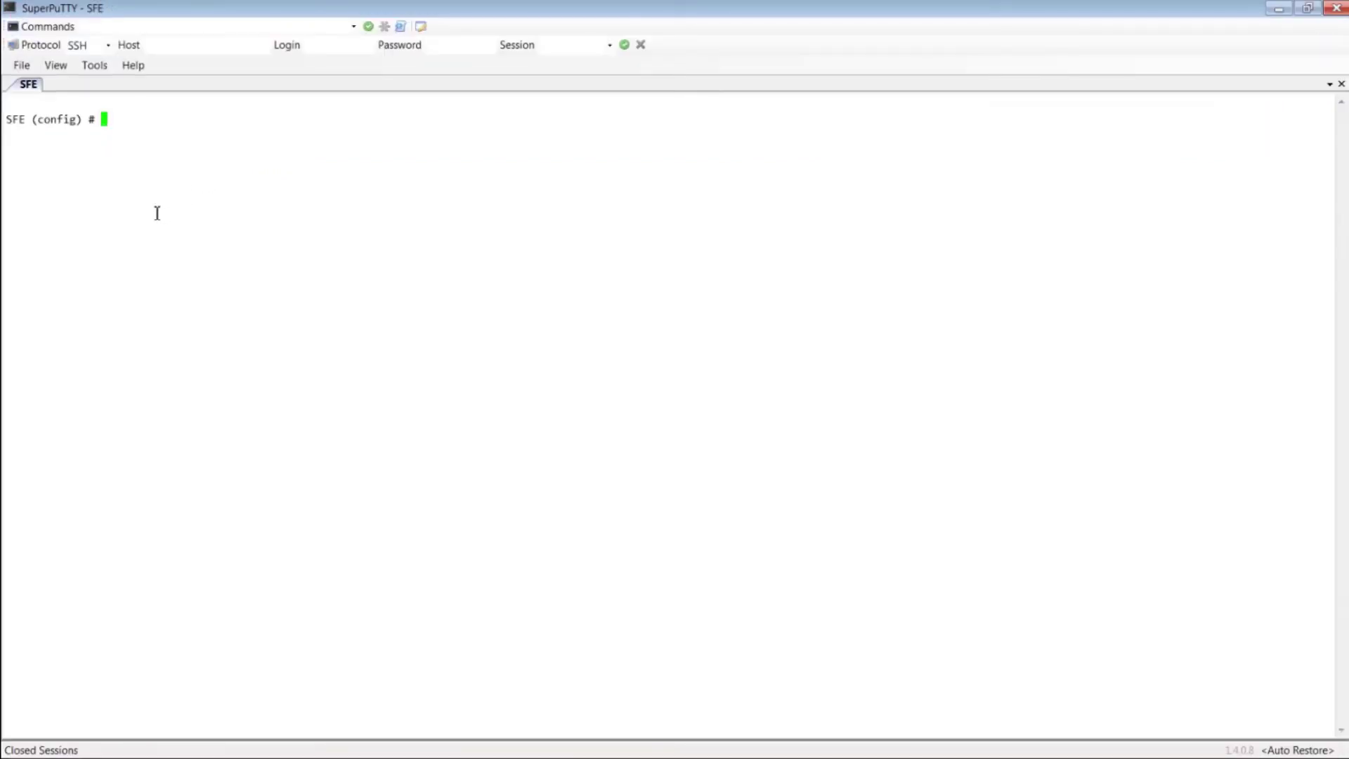
# Step: Switch to the SFE session in SuperPuTTY and enable the Secure Transport controller with "stp-controller enable"
pyautogui.press('Return')
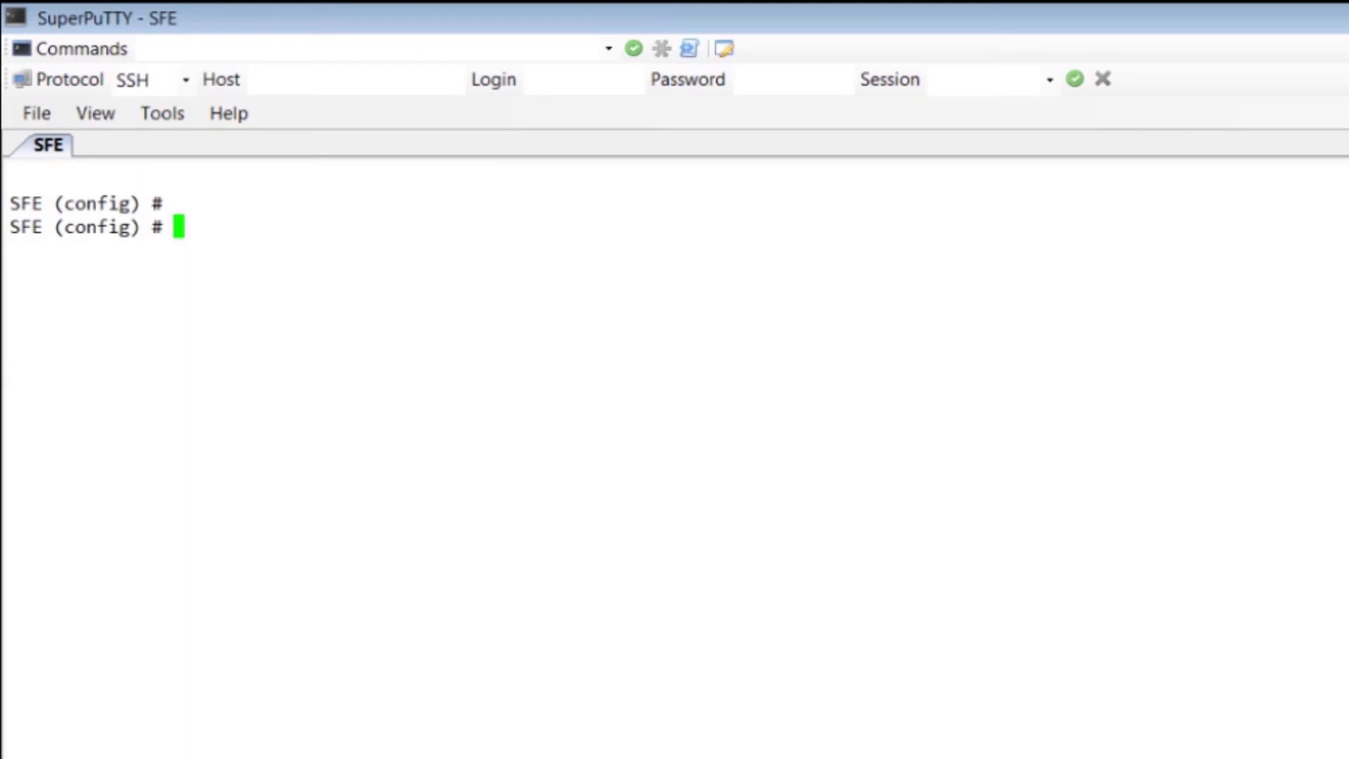
pyautogui.write('stp-con')
pyautogui.press('Tab')
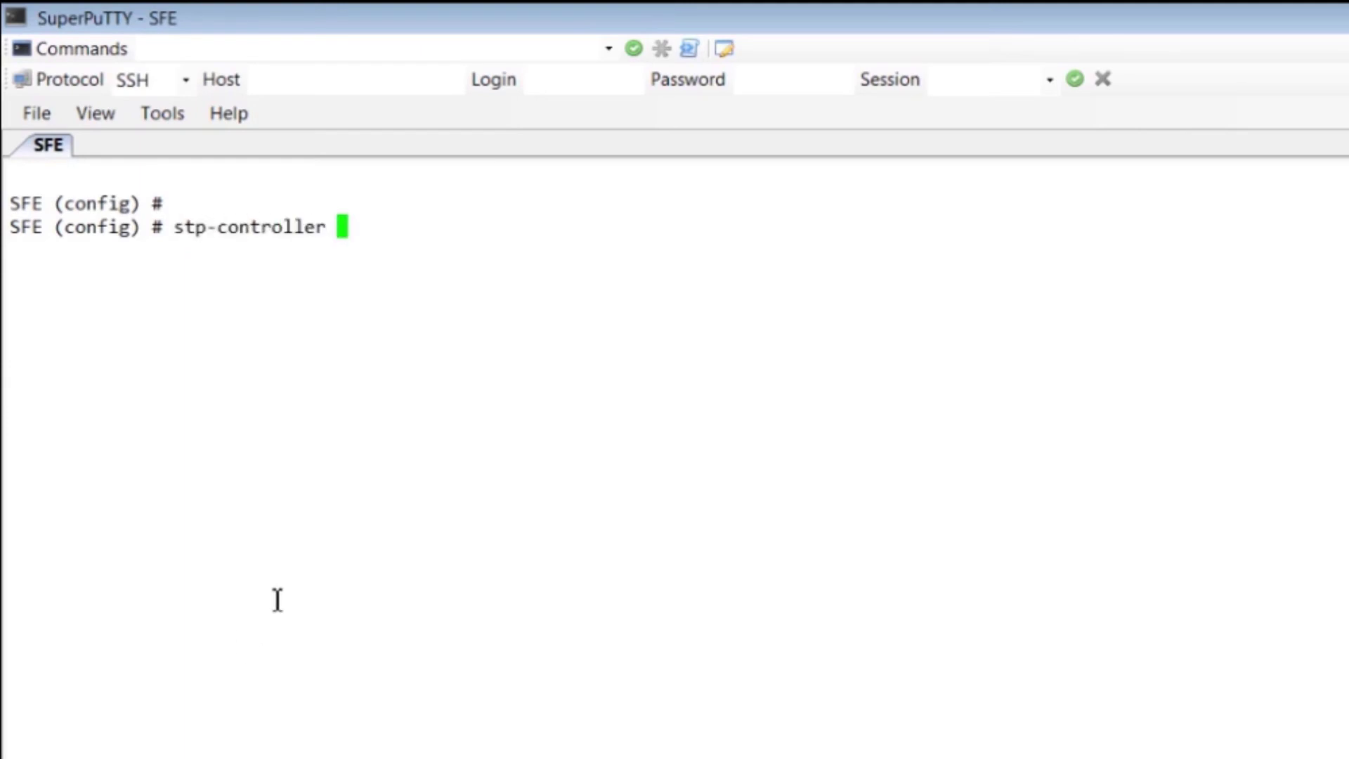
pyautogui.write('ena')
pyautogui.press('Tab')
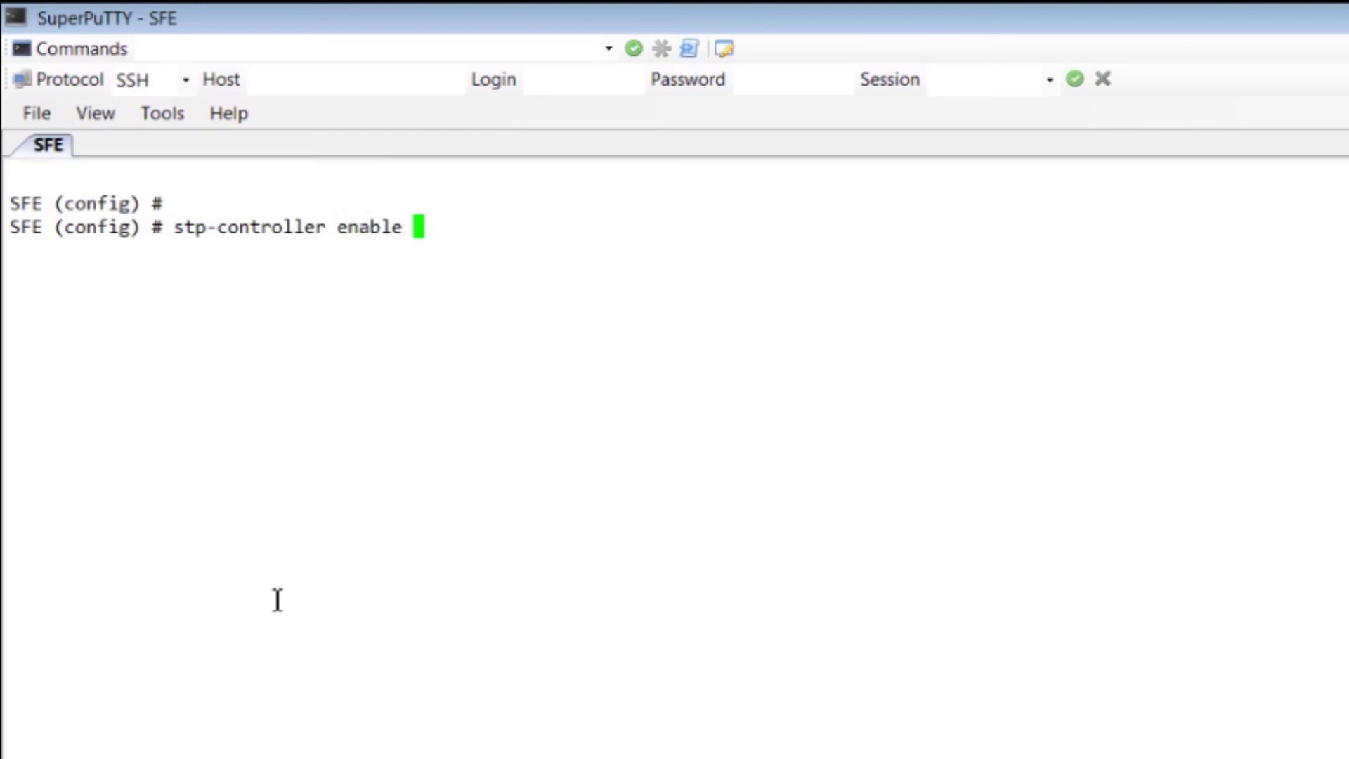
pyautogui.press('Return')
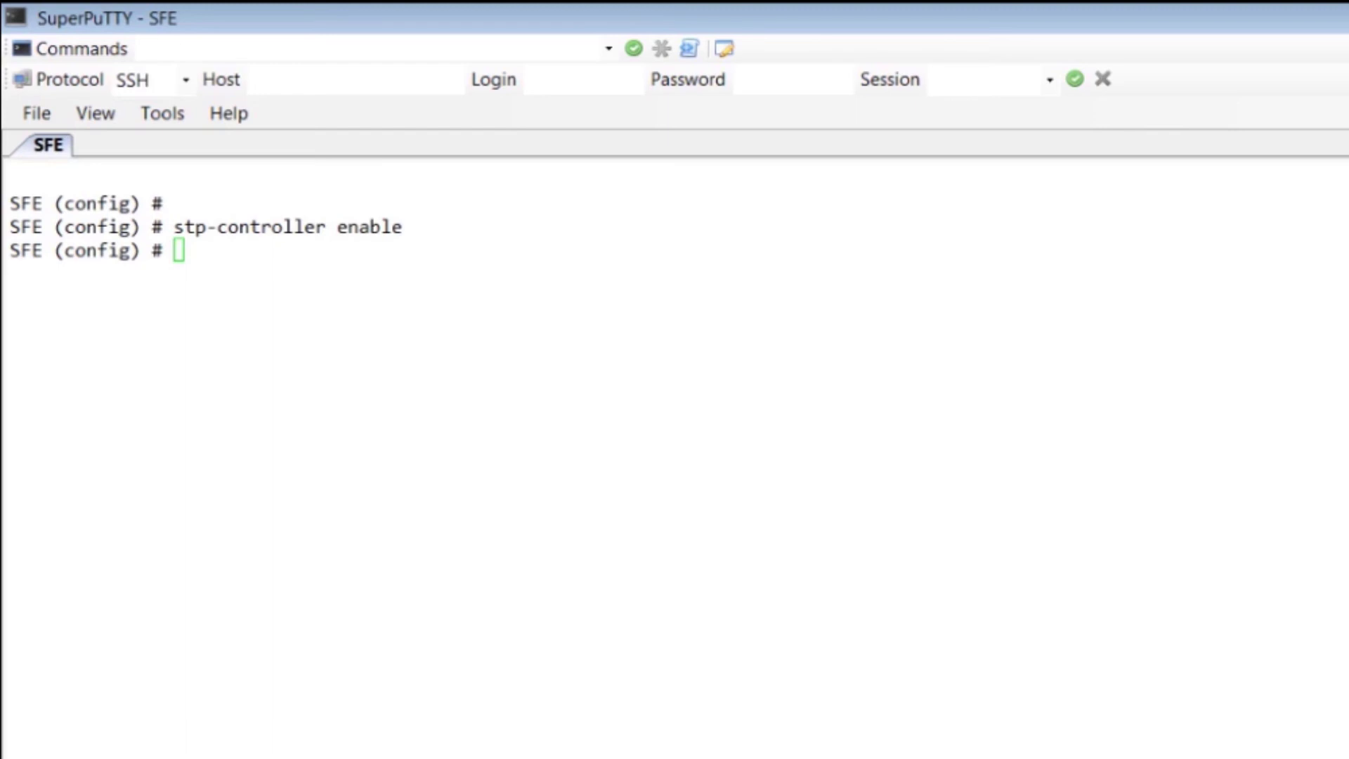
pyautogui.rightClick(348, 500)
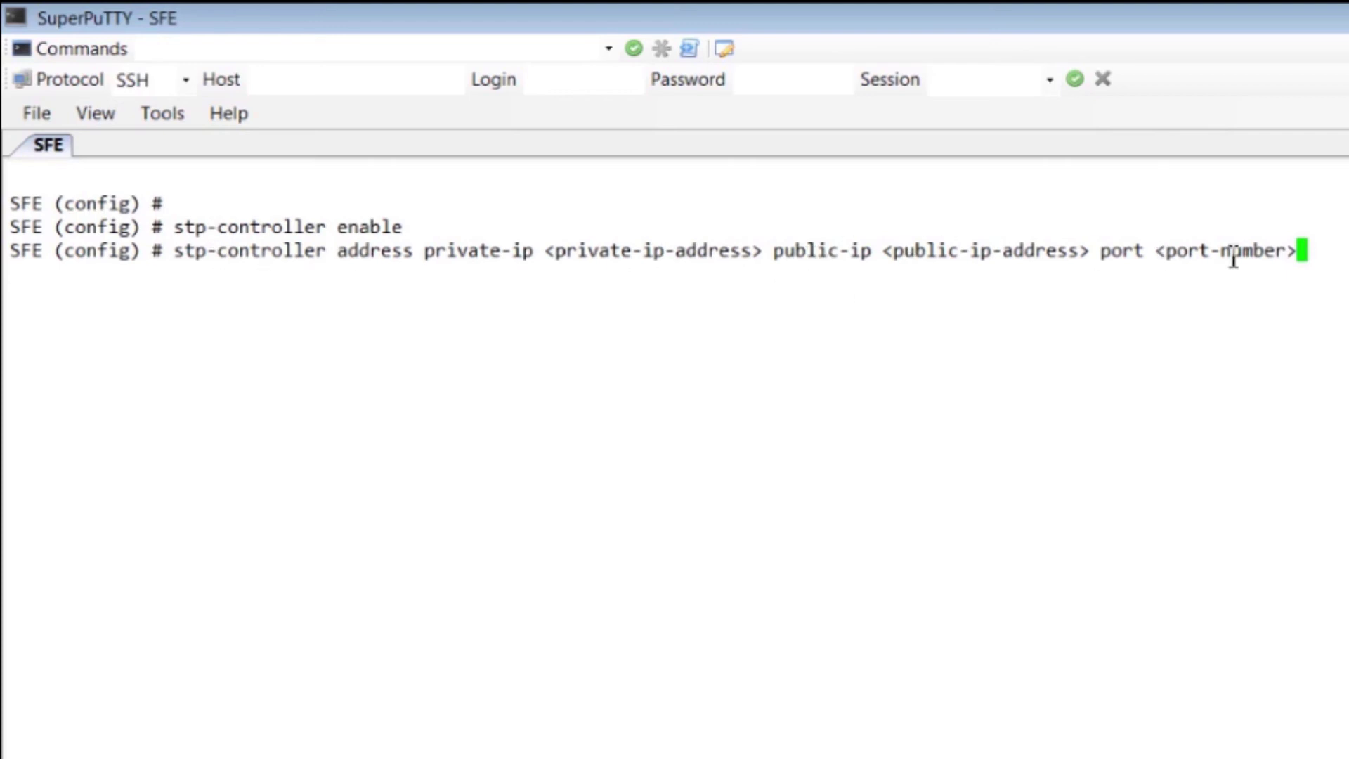
pyautogui.press('BackSpace')
pyautogui.press('BackSpace')
pyautogui.press('BackSpace')
pyautogui.press('BackSpace')
pyautogui.press('BackSpace')
pyautogui.press('BackSpace')
pyautogui.press('BackSpace')
pyautogui.press('BackSpace')
pyautogui.press('BackSpace')
pyautogui.press('BackSpace')
pyautogui.press('BackSpace')
pyautogui.press('BackSpace')
pyautogui.press('BackSpace')
pyautogui.press('BackSpace')
pyautogui.press('BackSpace')
pyautogui.press('BackSpace')
pyautogui.press('BackSpace')
pyautogui.press('BackSpace')
pyautogui.press('BackSpace')
pyautogui.press('BackSpace')
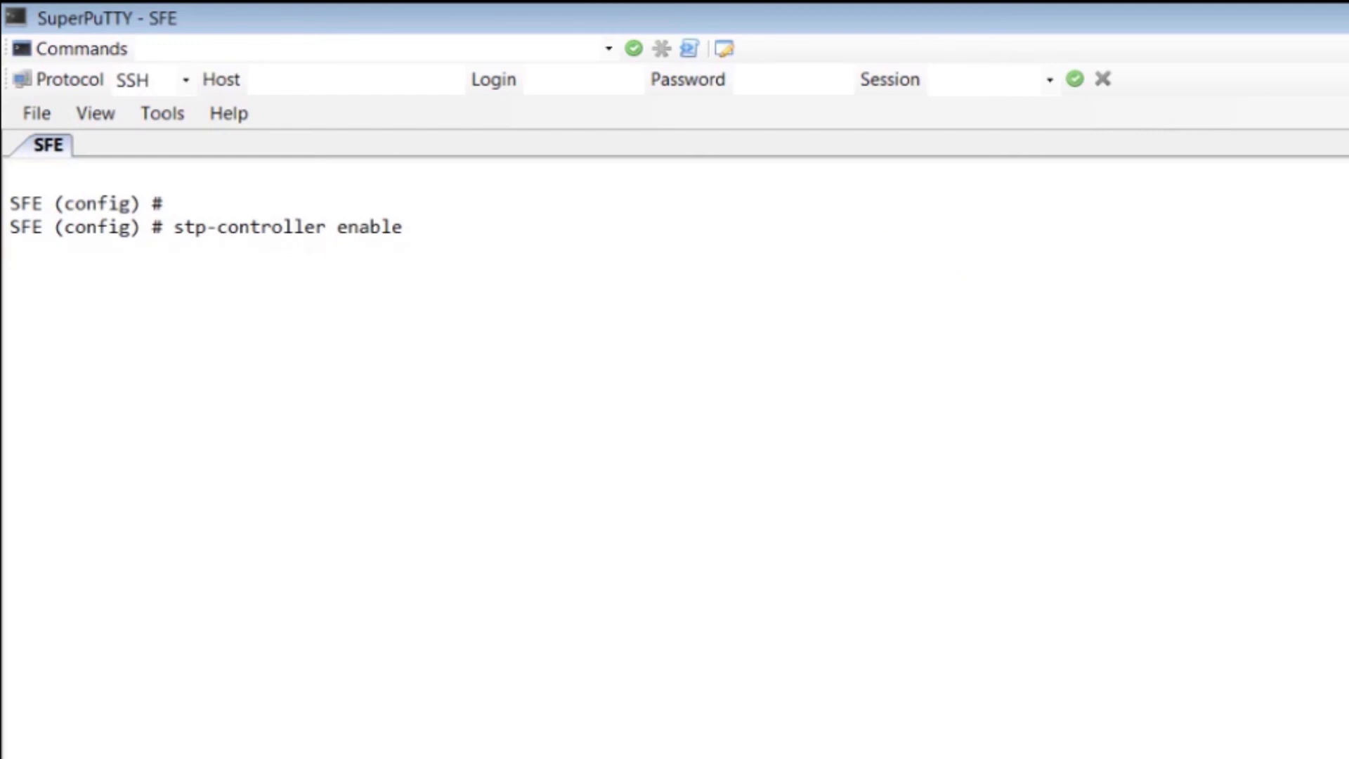
pyautogui.press('Return')
# Step: Set the Secure Transport controller's private IP address to 192.168.0.221 with the "stp-controller address private-ip" command
pyautogui.write('stp-controller address private-ip')
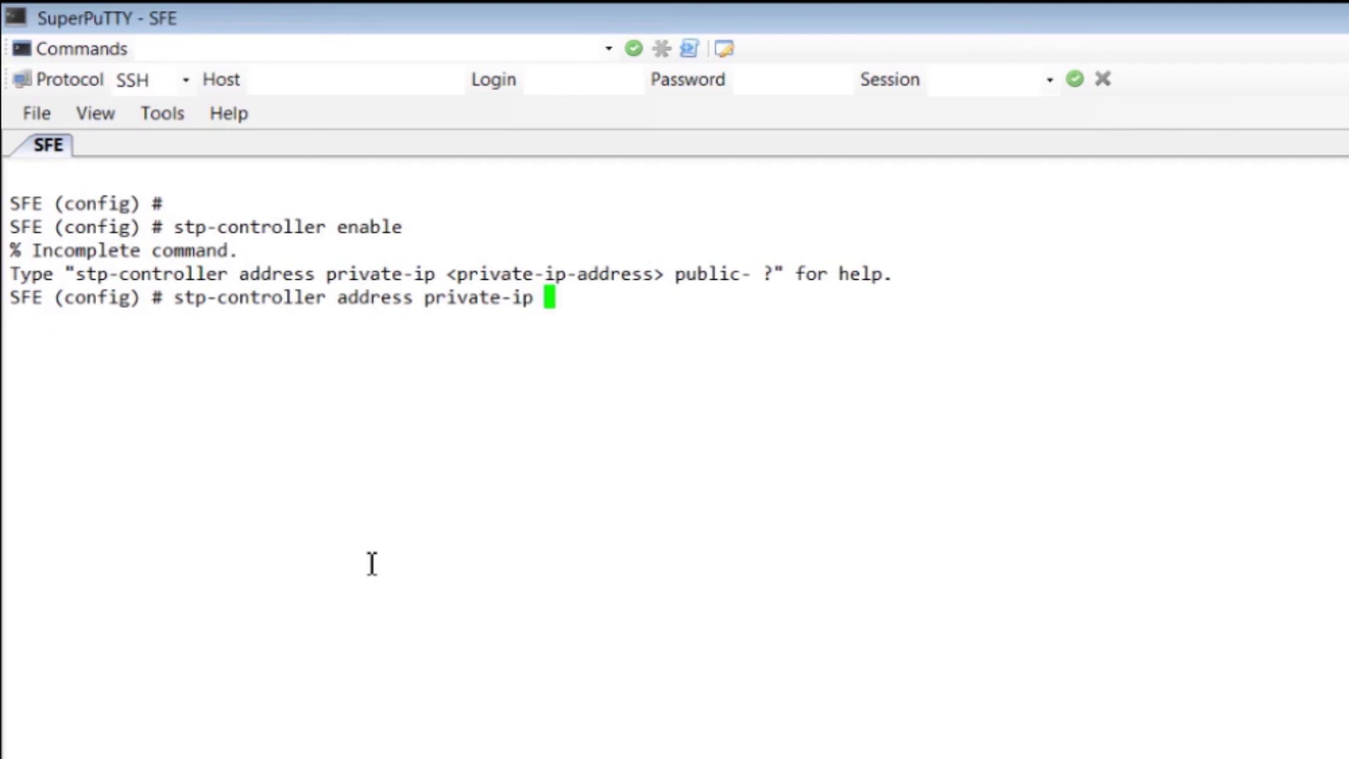
pyautogui.write(' 192.168')
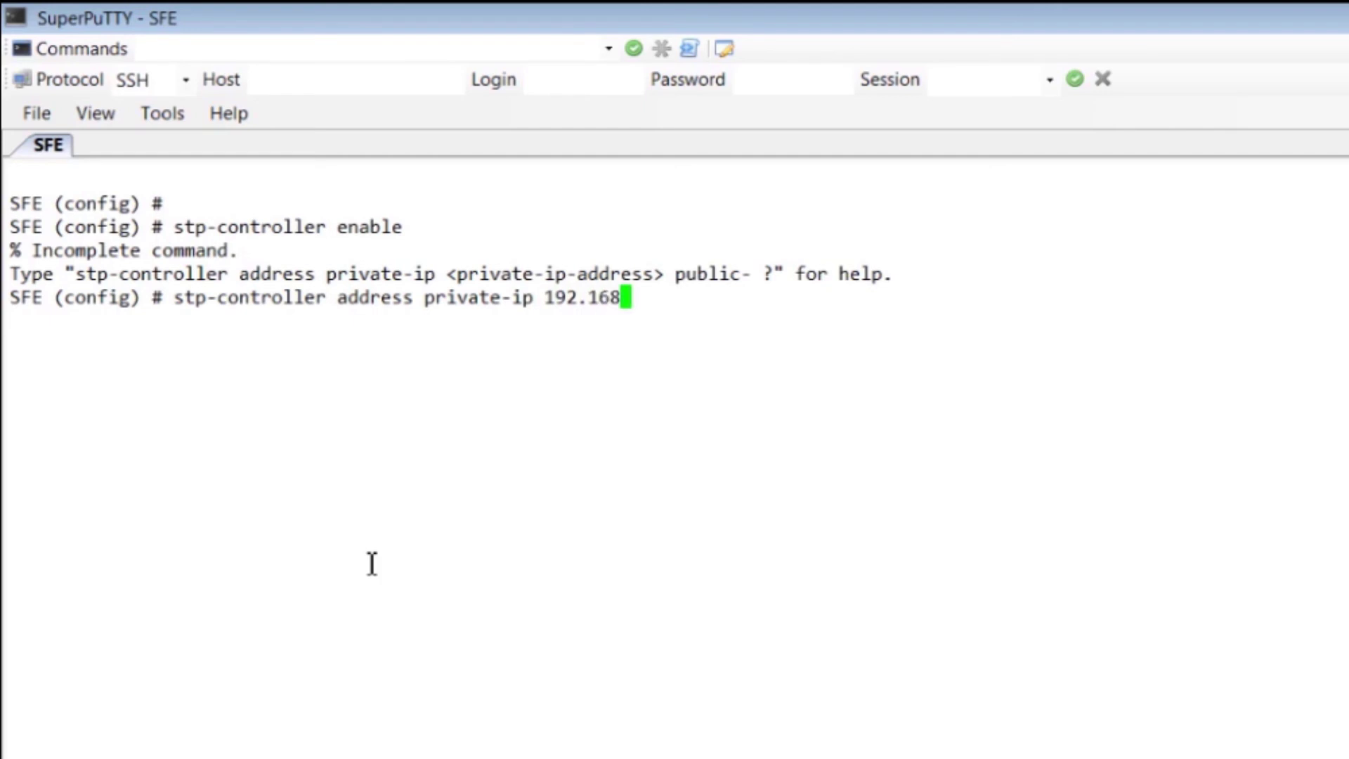
pyautogui.write('.0.221')
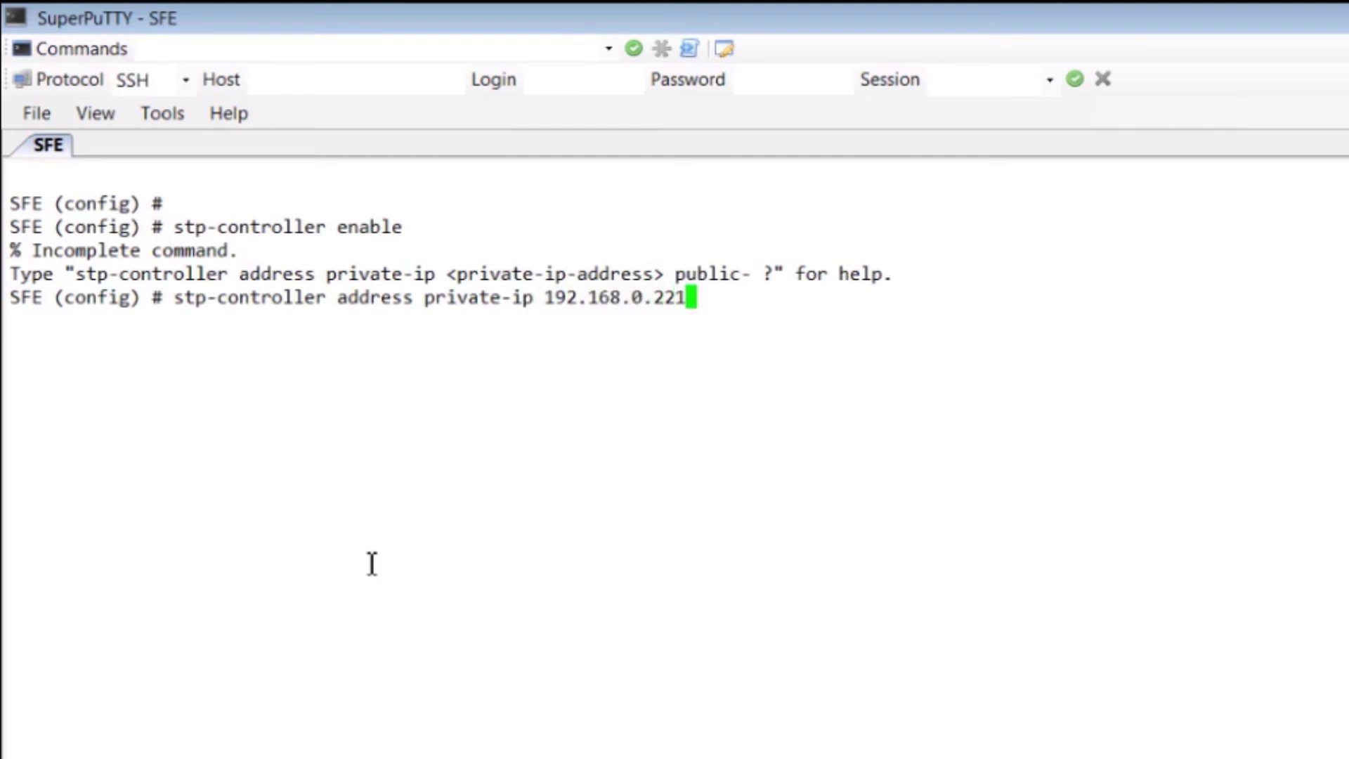
pyautogui.press('Return')
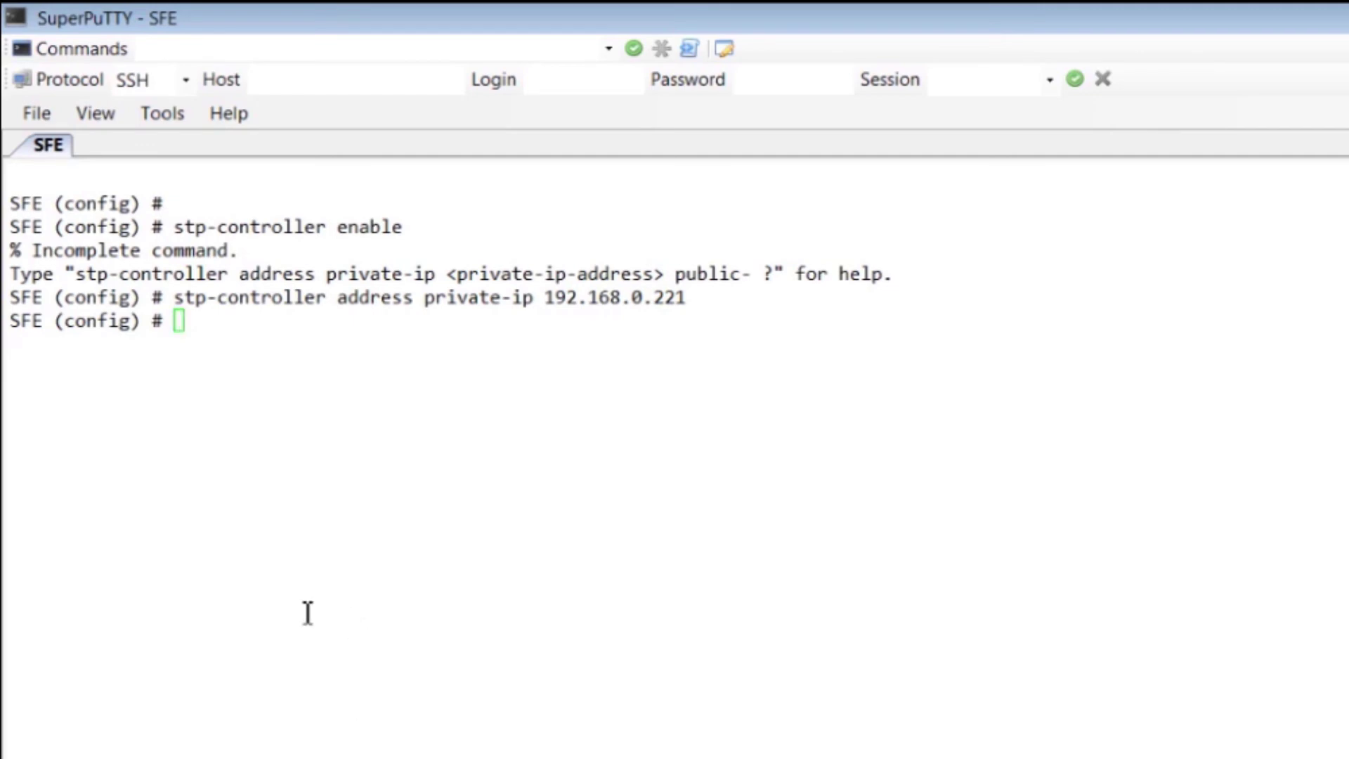
# Step: Check the Secure Transport controller with "show stp-controller status" and "show stp-controller address"
pyautogui.click(377, 724)
pyautogui.write('show stp-controller status')
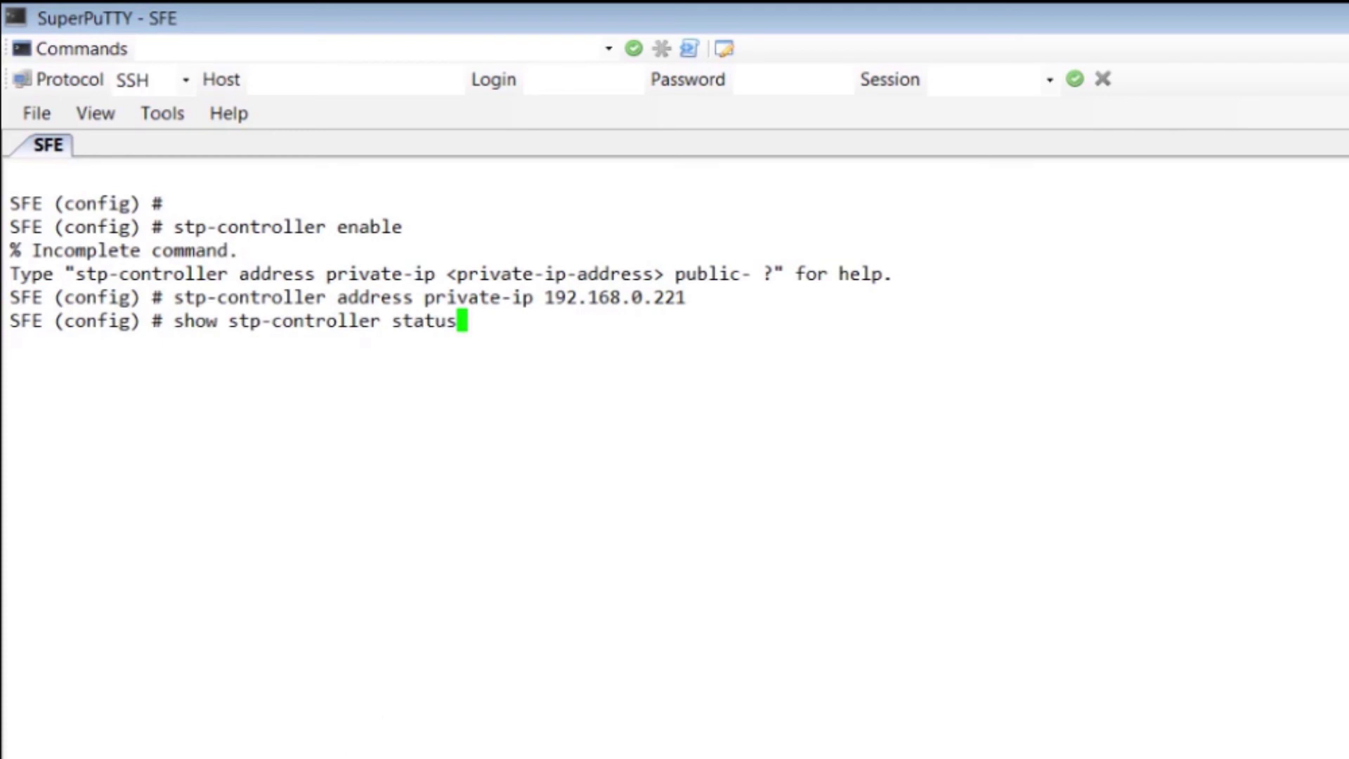
pyautogui.press('Return')
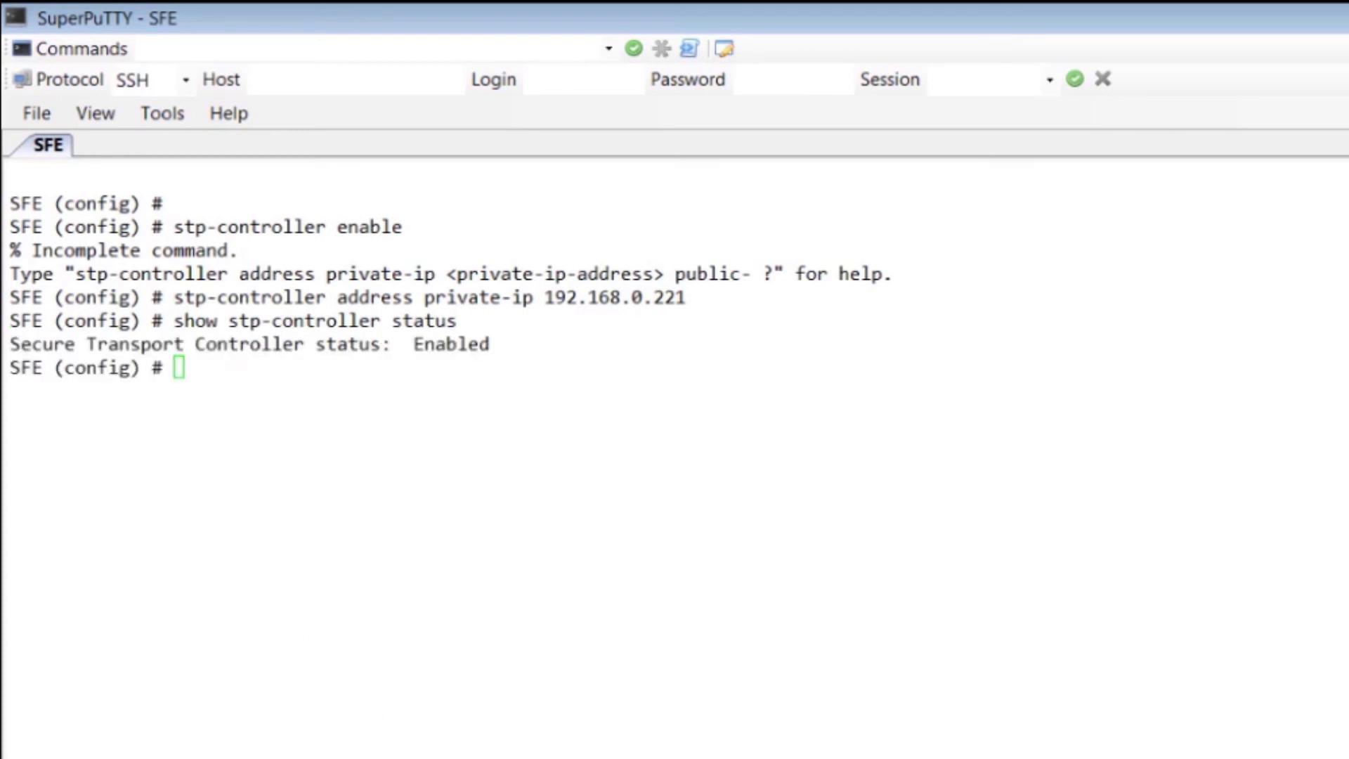
pyautogui.click(592, 555)
pyautogui.write('show stp-controller address')
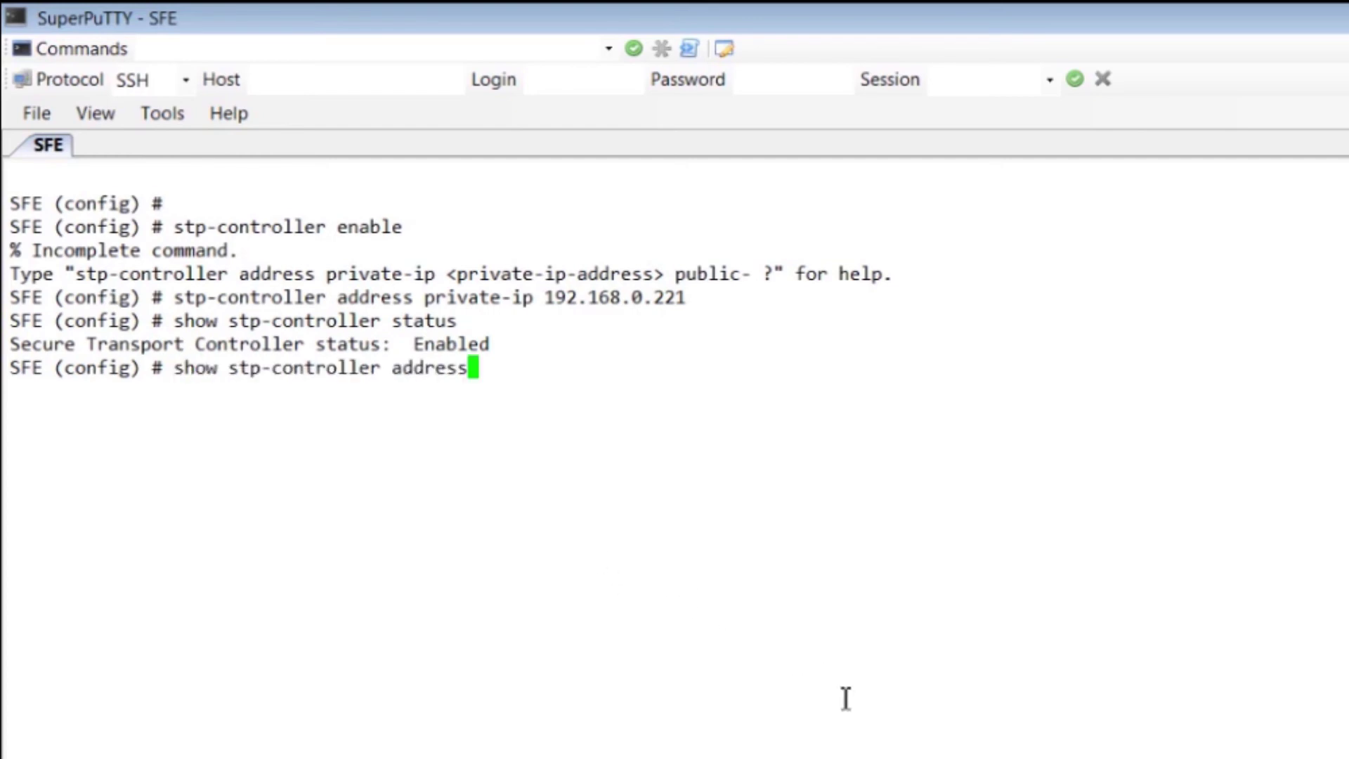
pyautogui.press('Return')
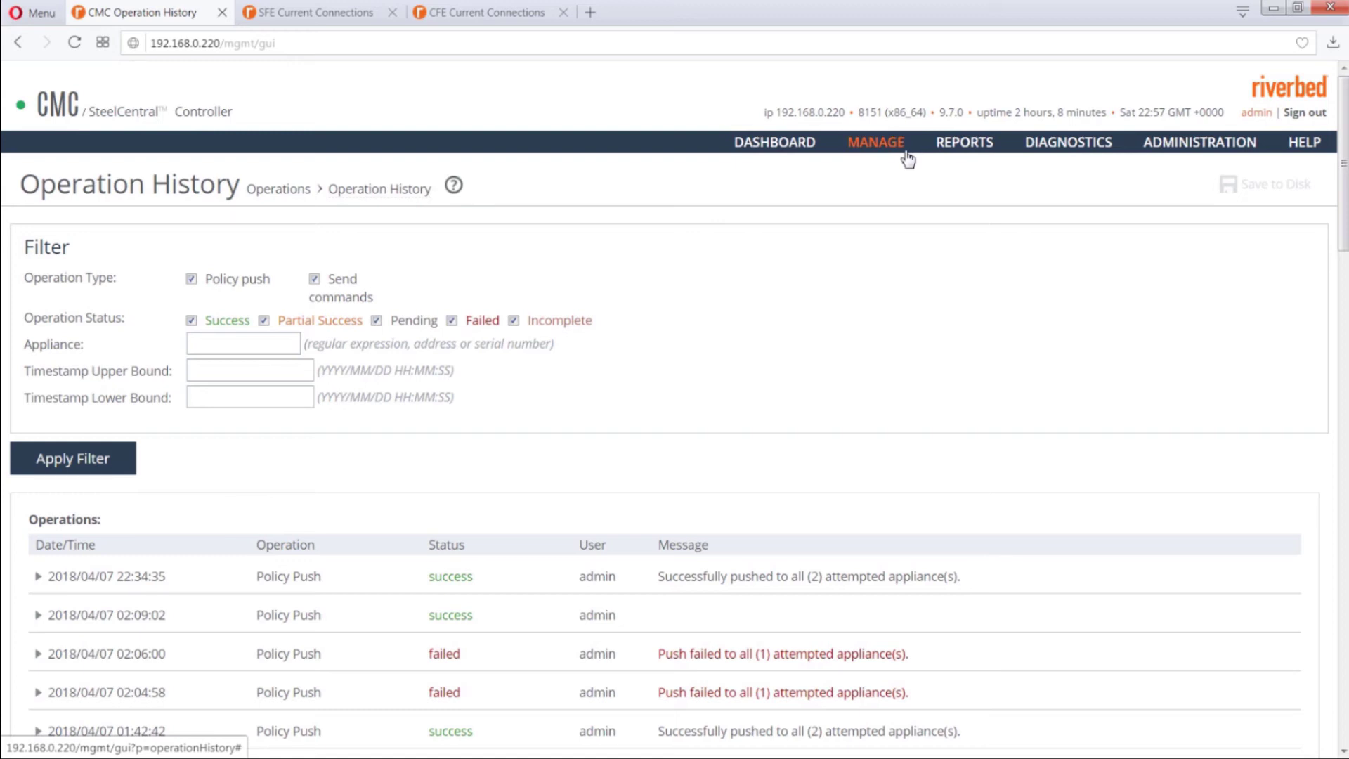
# Step: In the SteelCentral Controller's Secure Transport overview, make SFE the active controller and review the group settings
pyautogui.click(901, 146)
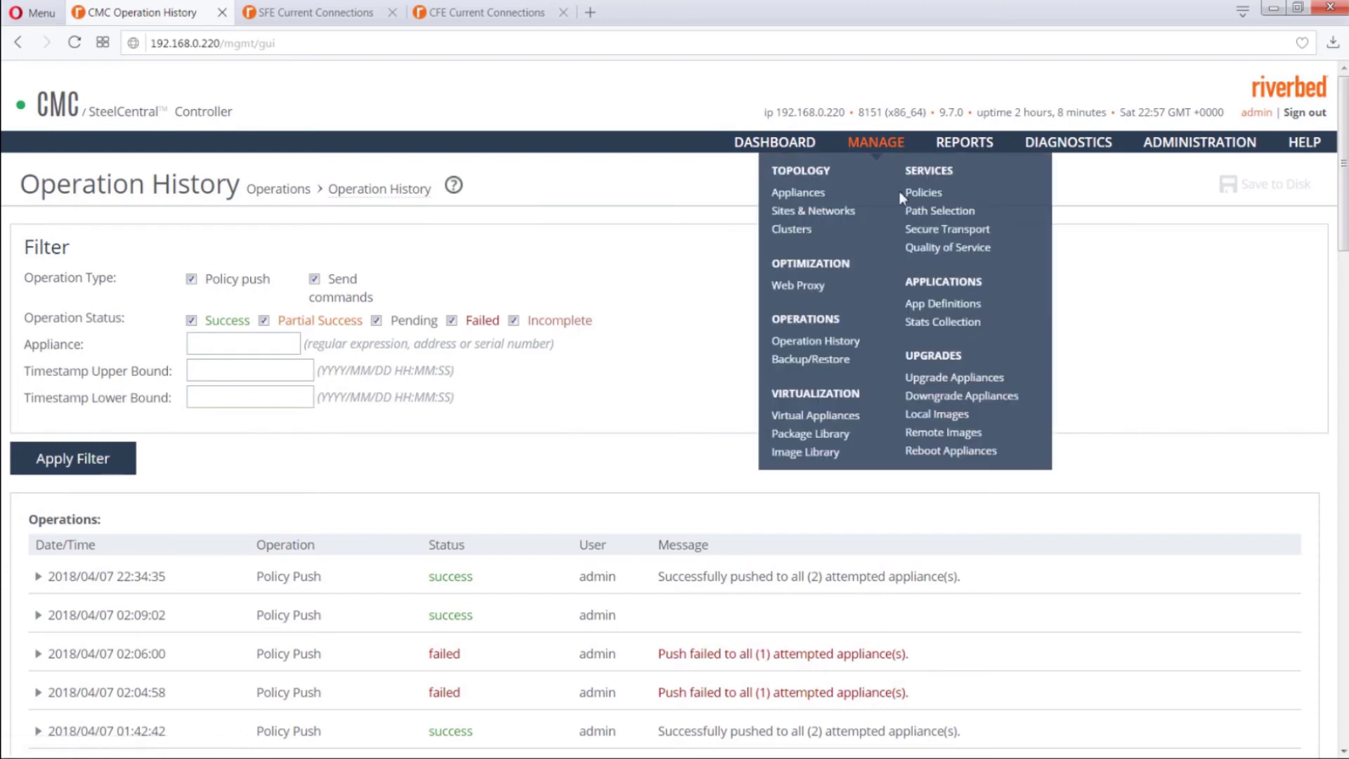
pyautogui.click(920, 228)
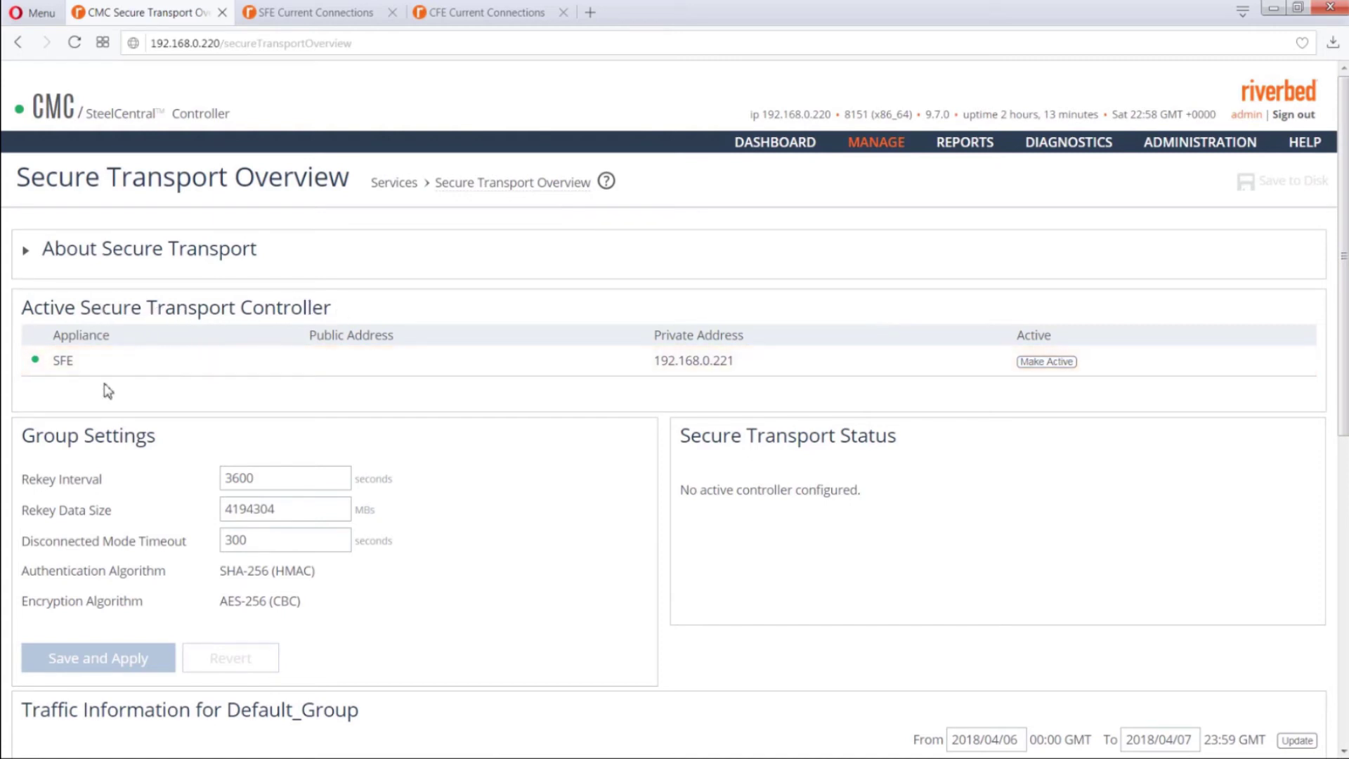
pyautogui.moveTo(74, 364); pyautogui.dragTo(51, 366)
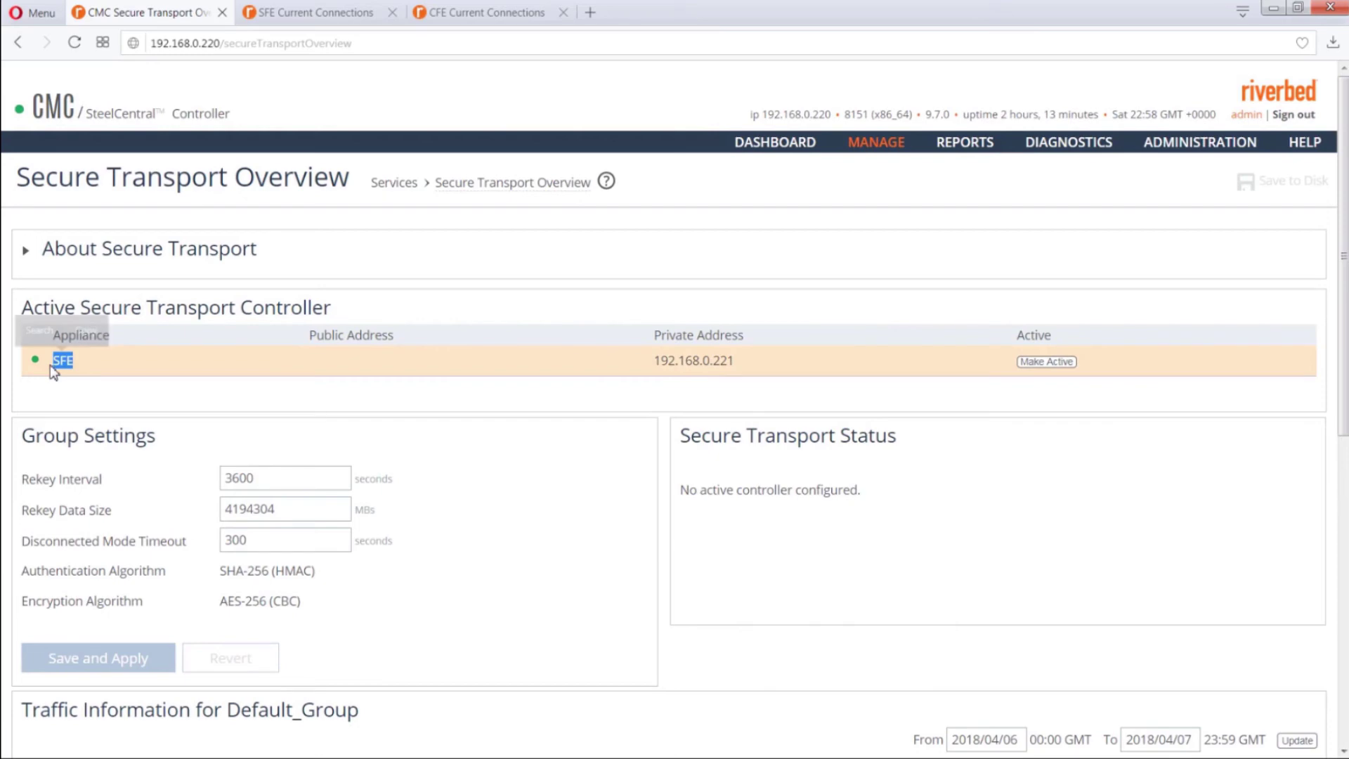
pyautogui.click(1046, 361)
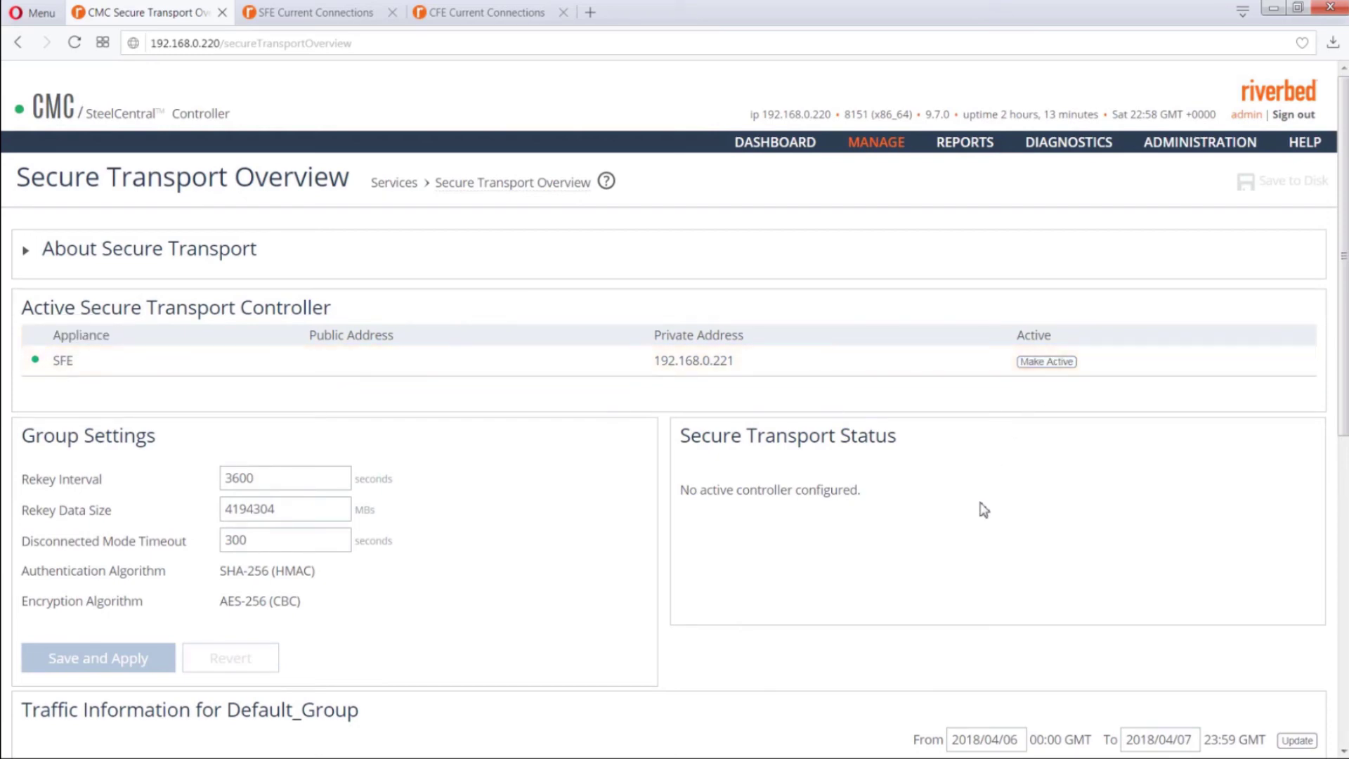
pyautogui.click(1046, 362)
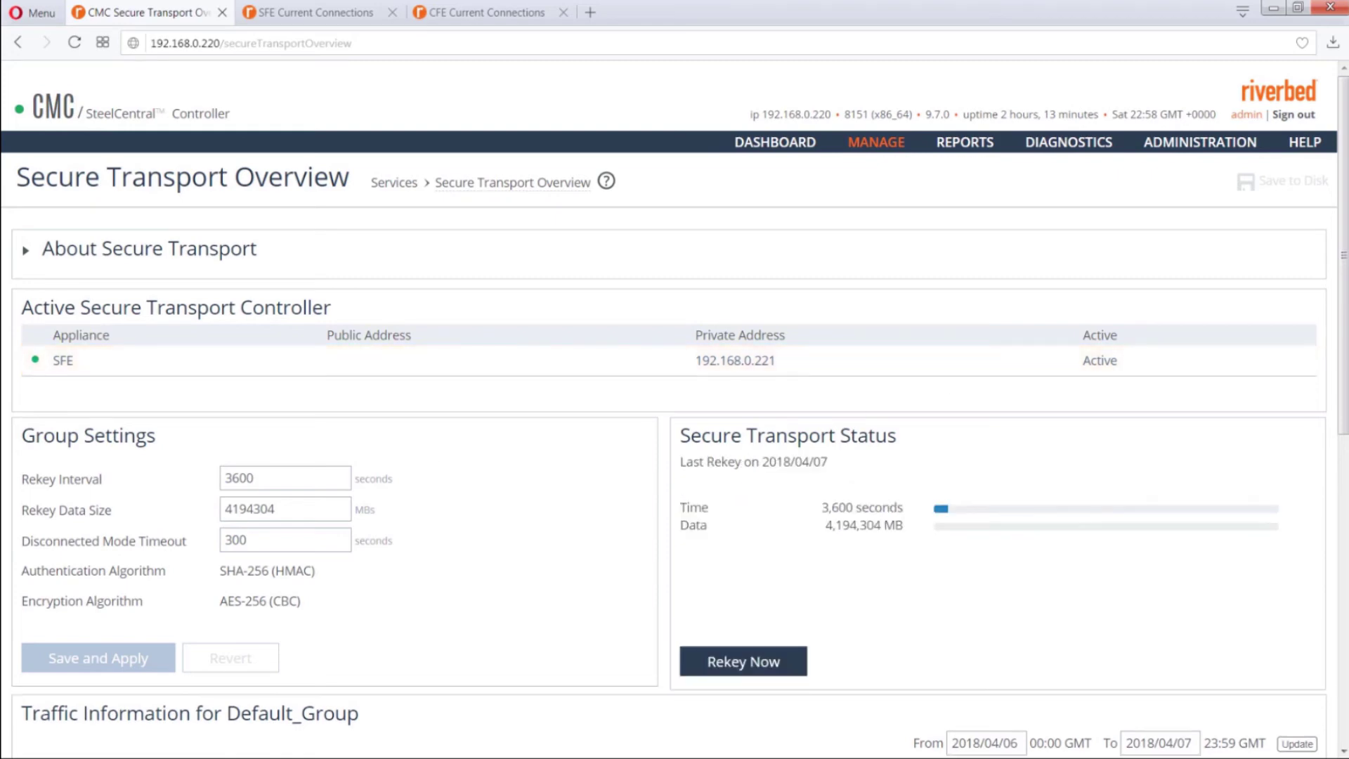
pyautogui.moveTo(151, 444); pyautogui.dragTo(21, 439)
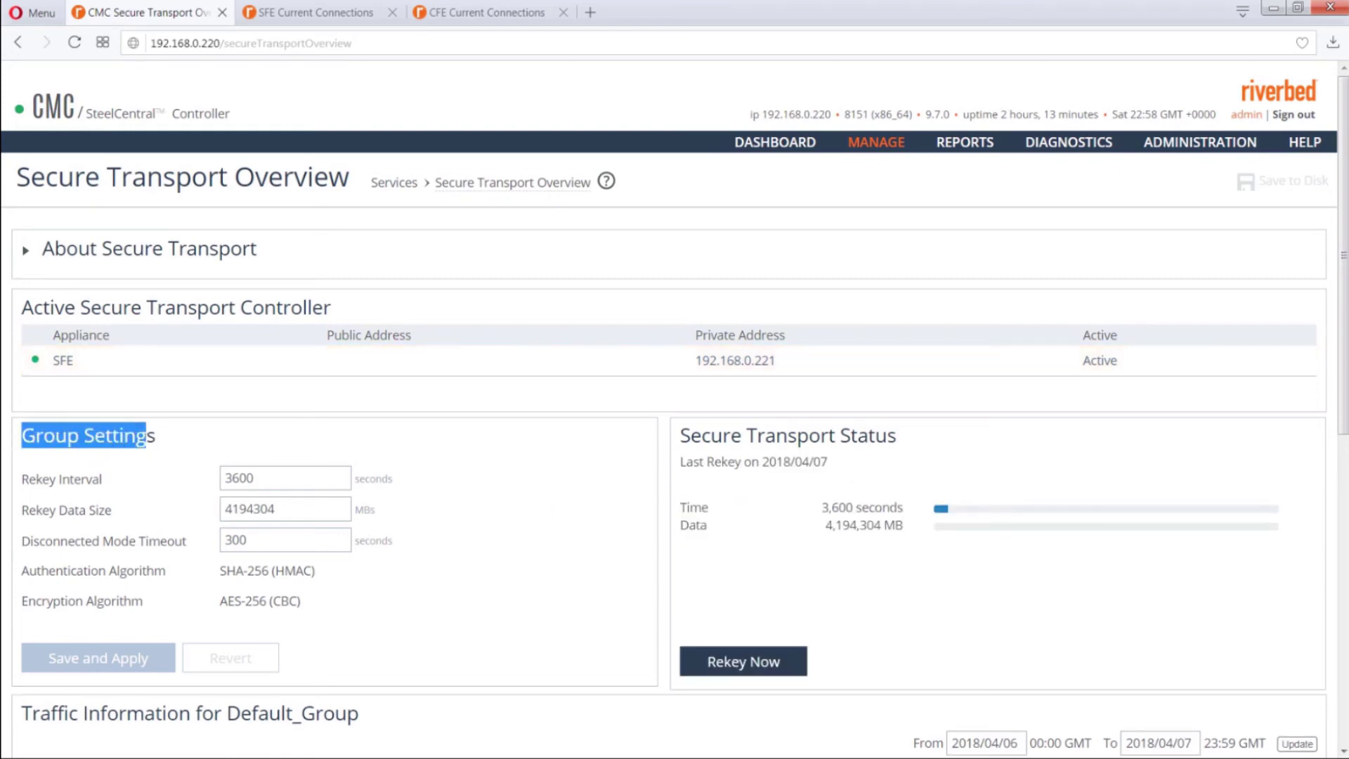
pyautogui.click(461, 512)
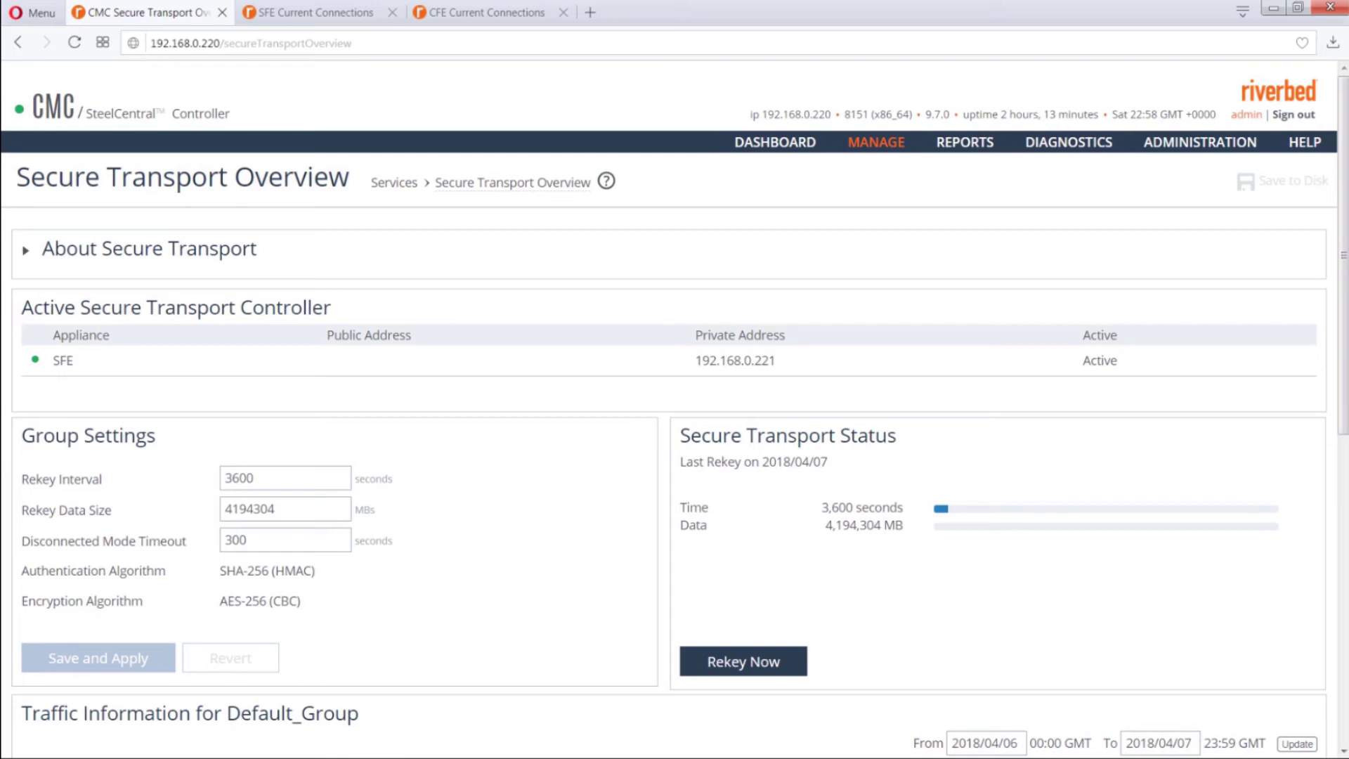
# Step: Bring up the server and client Remote Desktop sessions and maximize the client session
pyautogui.hotkey('alt', 'Tab')
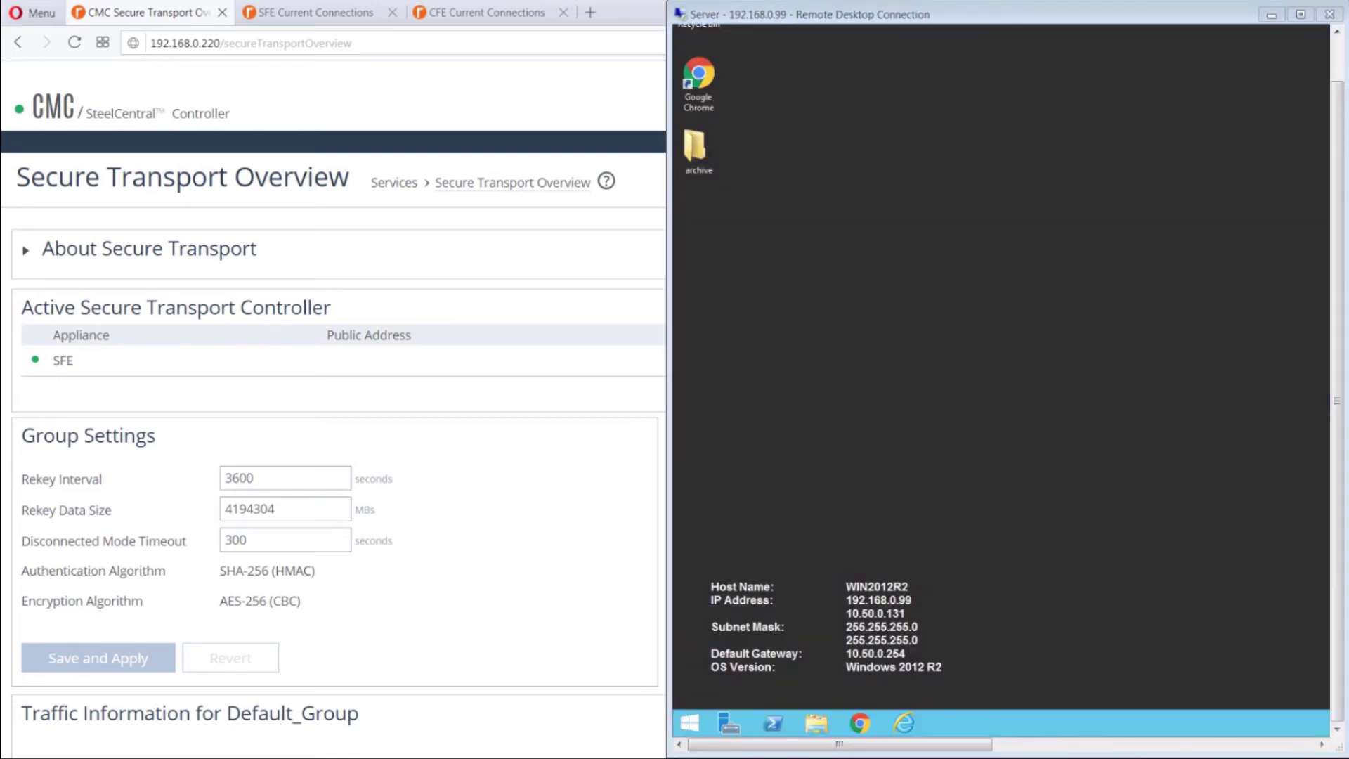
pyautogui.hotkey('alt', 'Tab')
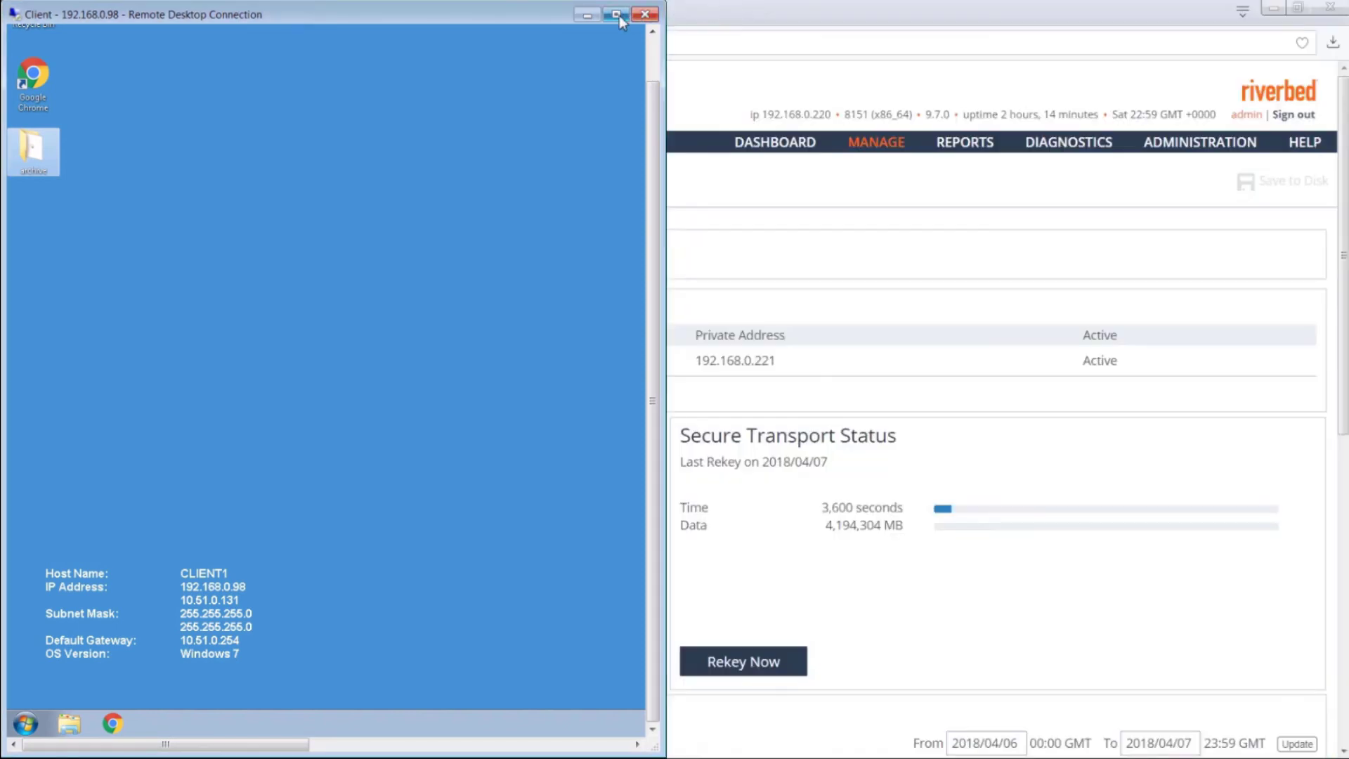
pyautogui.click(617, 16)
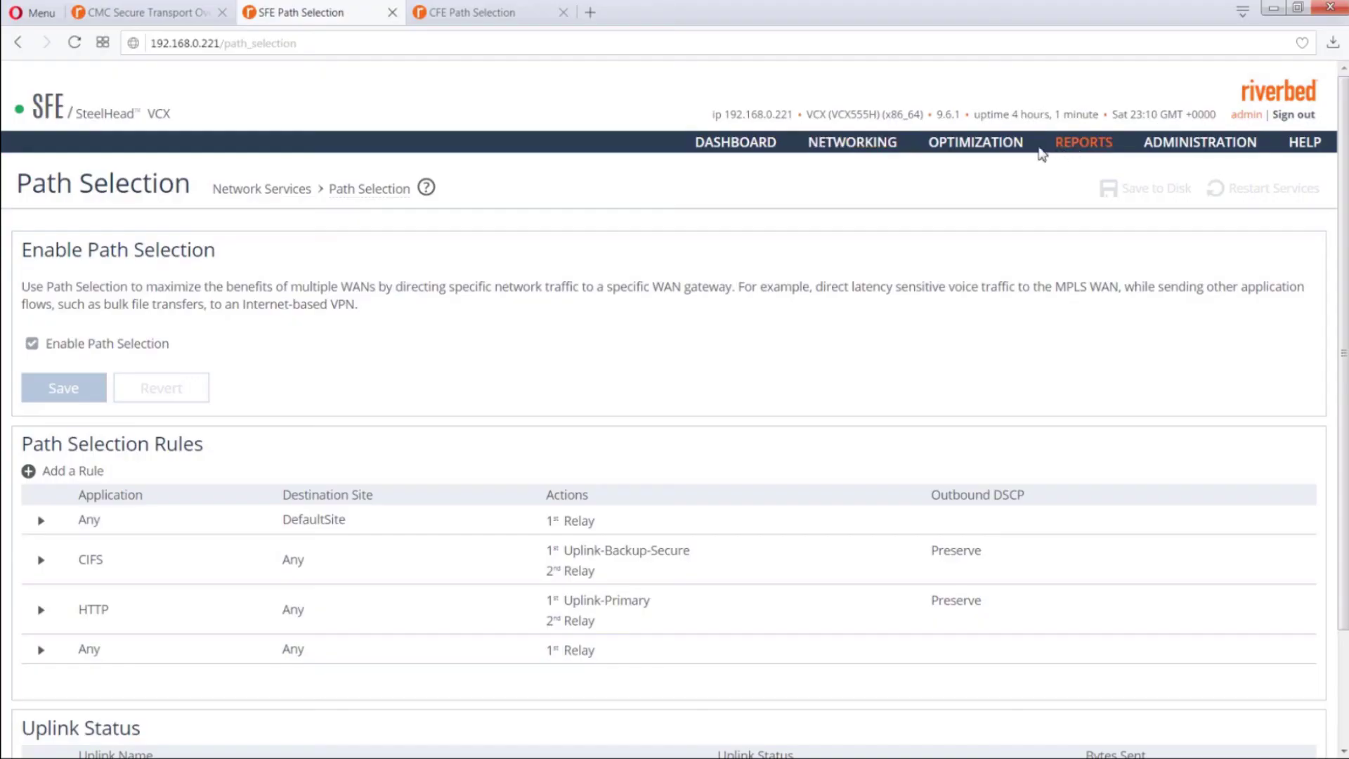
# Step: Open the Current Connections reports on the SFE and CFE appliances in the browser and refresh both
pyautogui.click(1082, 142)
pyautogui.click(835, 199)
pyautogui.click(471, 12)
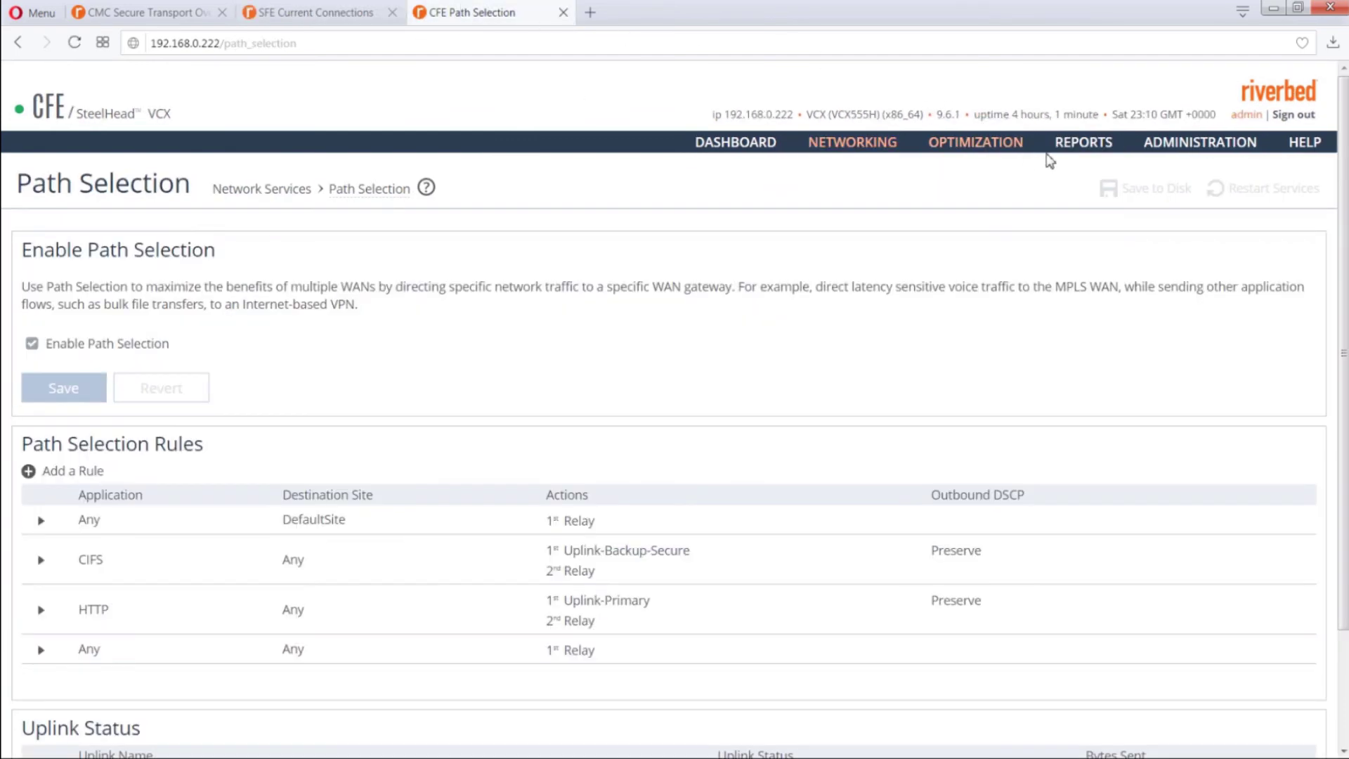
pyautogui.click(1085, 144)
pyautogui.click(870, 200)
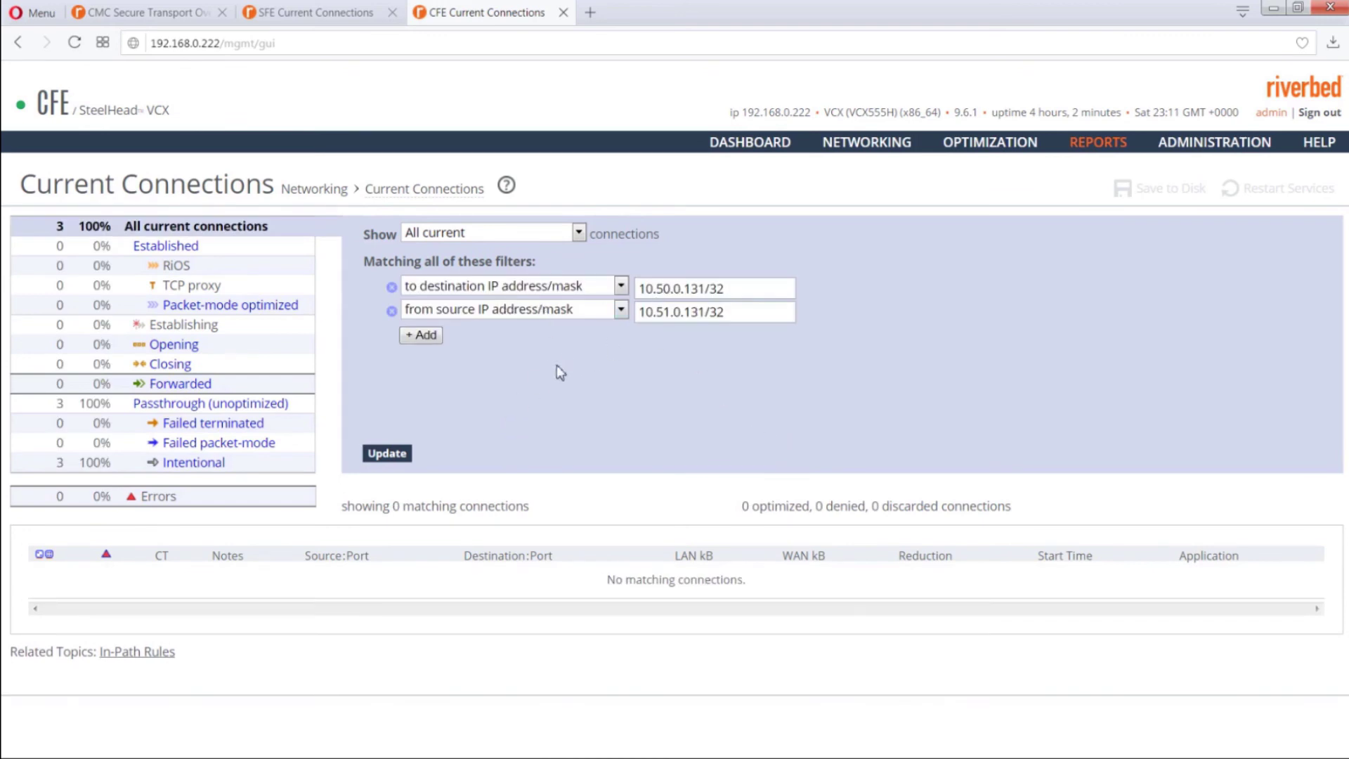
pyautogui.click(390, 455)
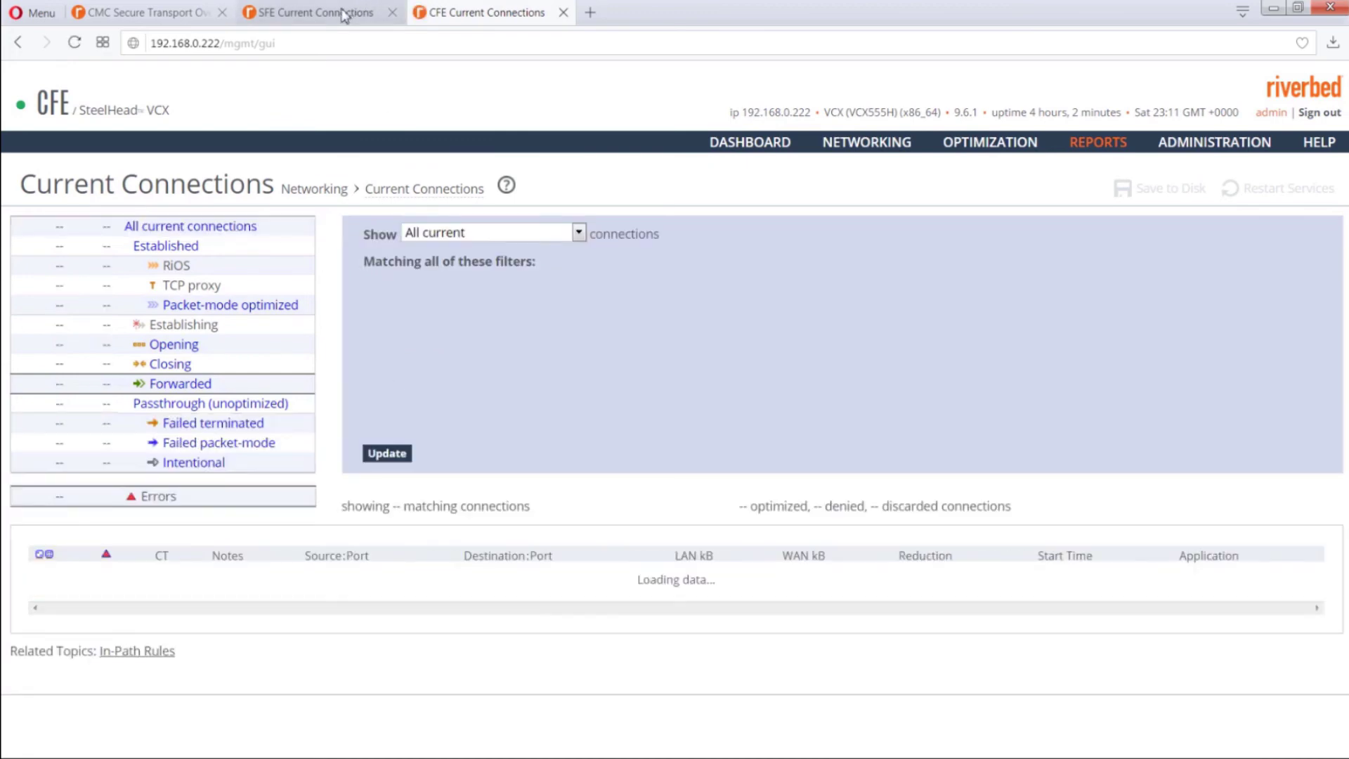
pyautogui.click(344, 14)
pyautogui.click(389, 456)
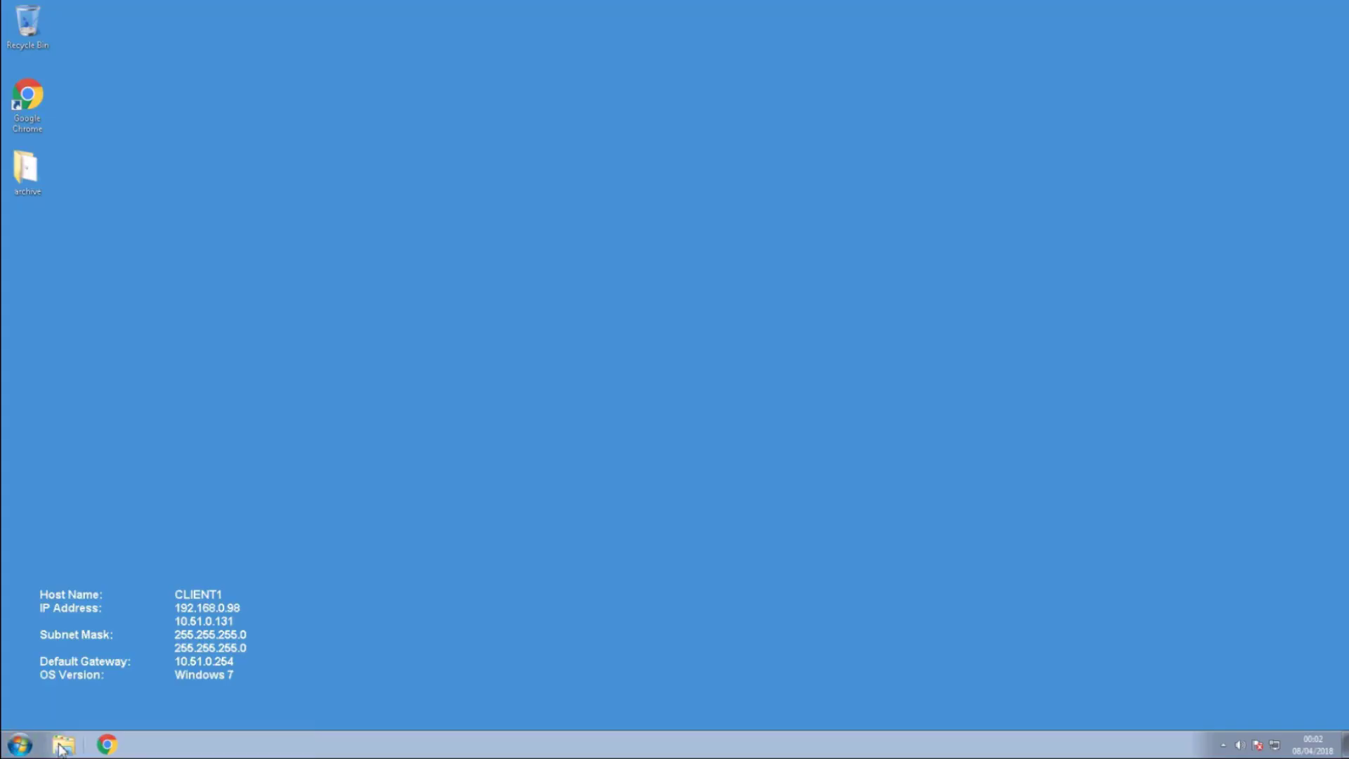
# Step: On the client, open the network share \\10.50.0.131\public in Windows Explorer
pyautogui.click(63, 743)
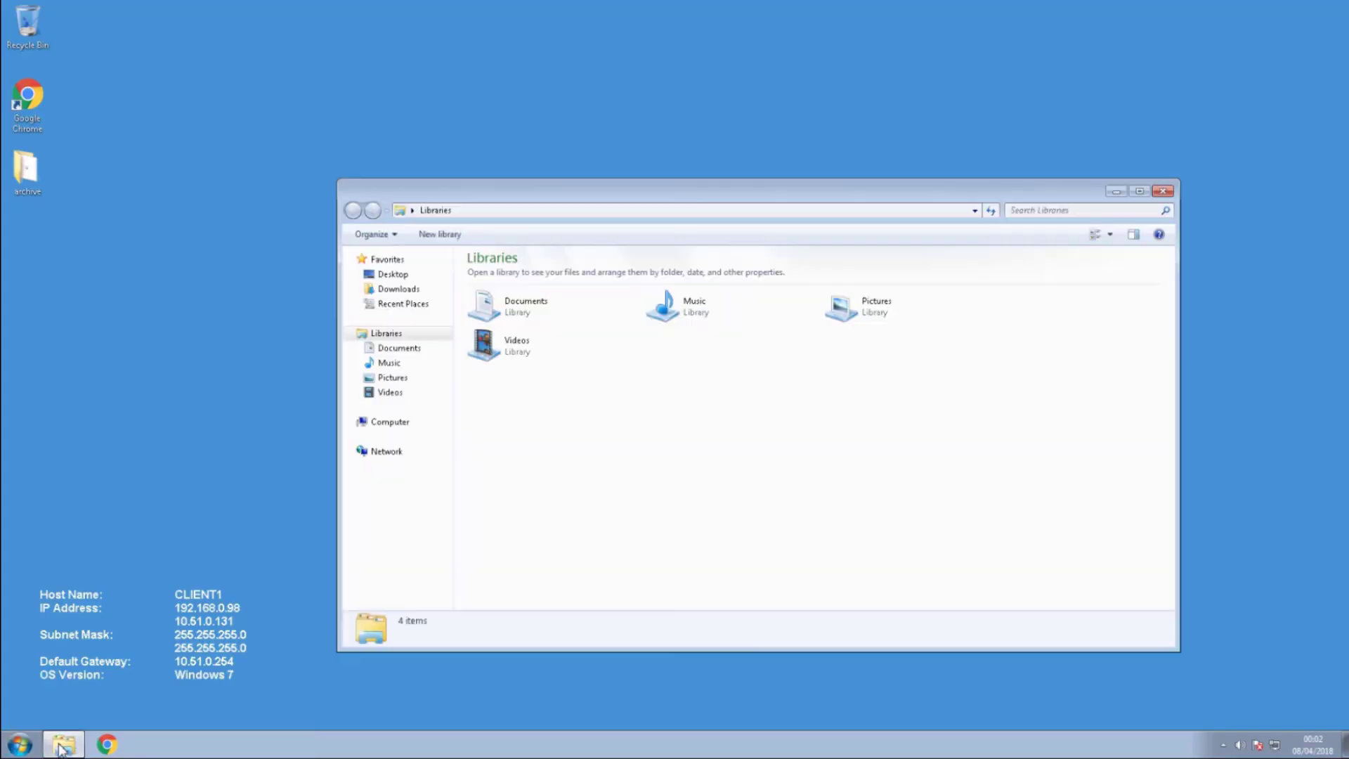
pyautogui.click(495, 210)
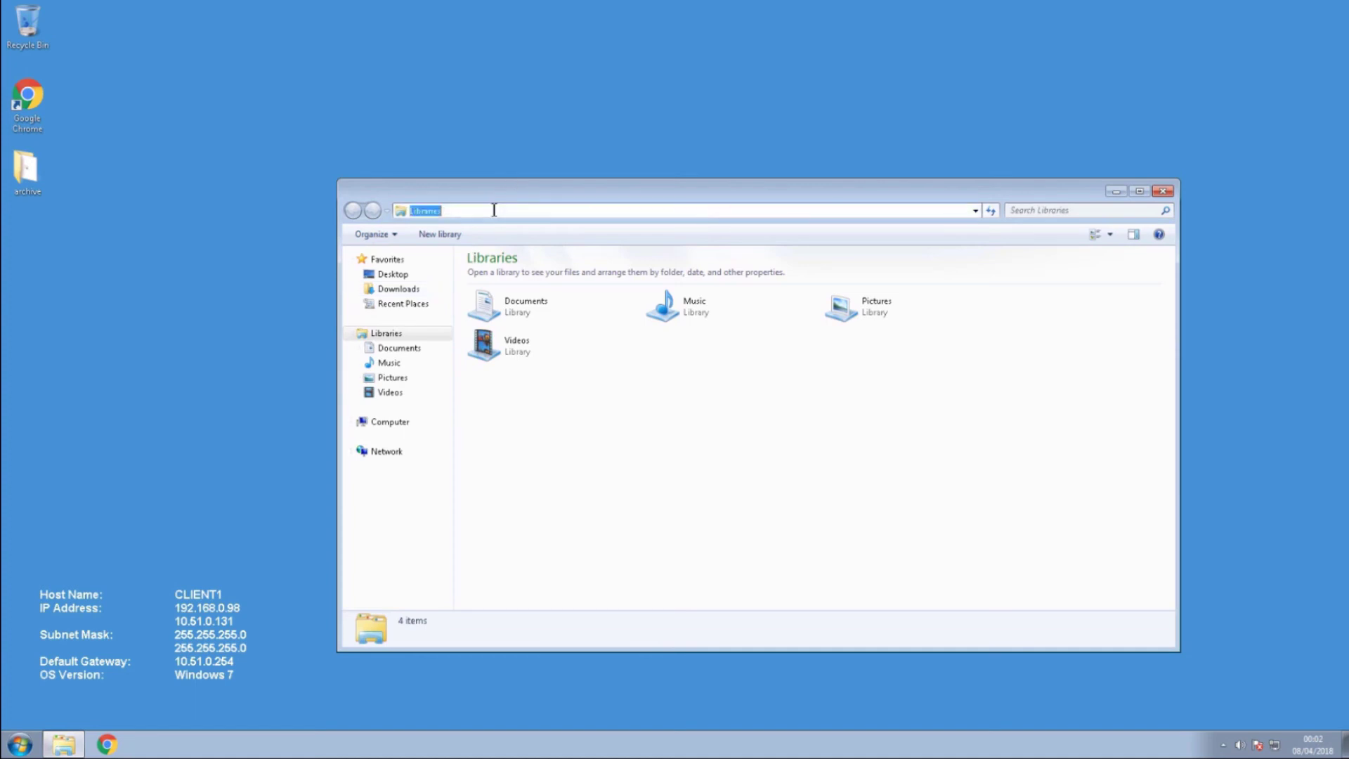
pyautogui.write('\\\\10')
pyautogui.write('c')
pyautogui.press('Return')
pyautogui.press('Return')
pyautogui.click(413, 211)
pyautogui.write('\\')
pyautogui.click(514, 210)
pyautogui.press('Return')
# Step: Copy ChromeSetup, LibreOffice_5.3.3_Win_x86 and SyncToySetupPackage_v21_x64 from the public share to the client desktop
pyautogui.moveTo(603, 361); pyautogui.dragTo(490, 288)
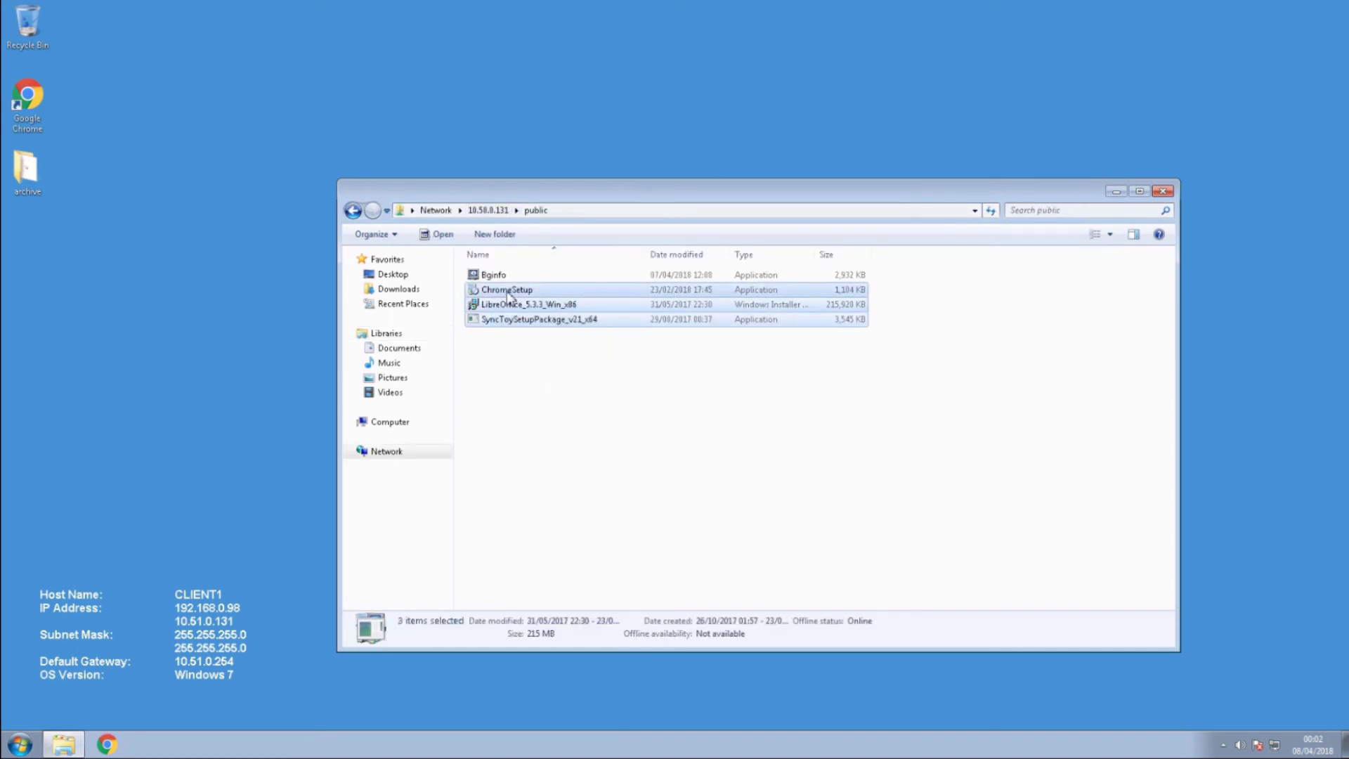
pyautogui.rightClick(509, 295)
pyautogui.click(554, 360)
pyautogui.rightClick(138, 285)
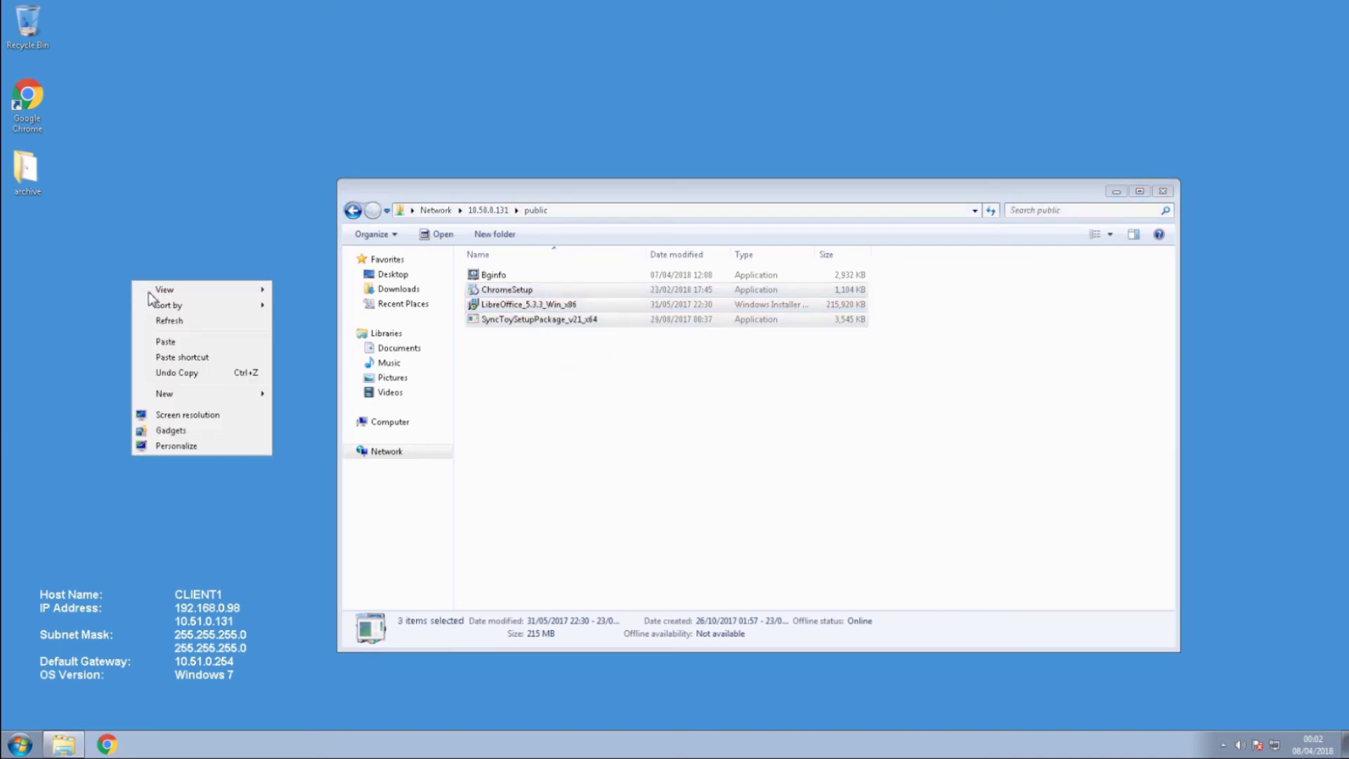
pyautogui.click(179, 341)
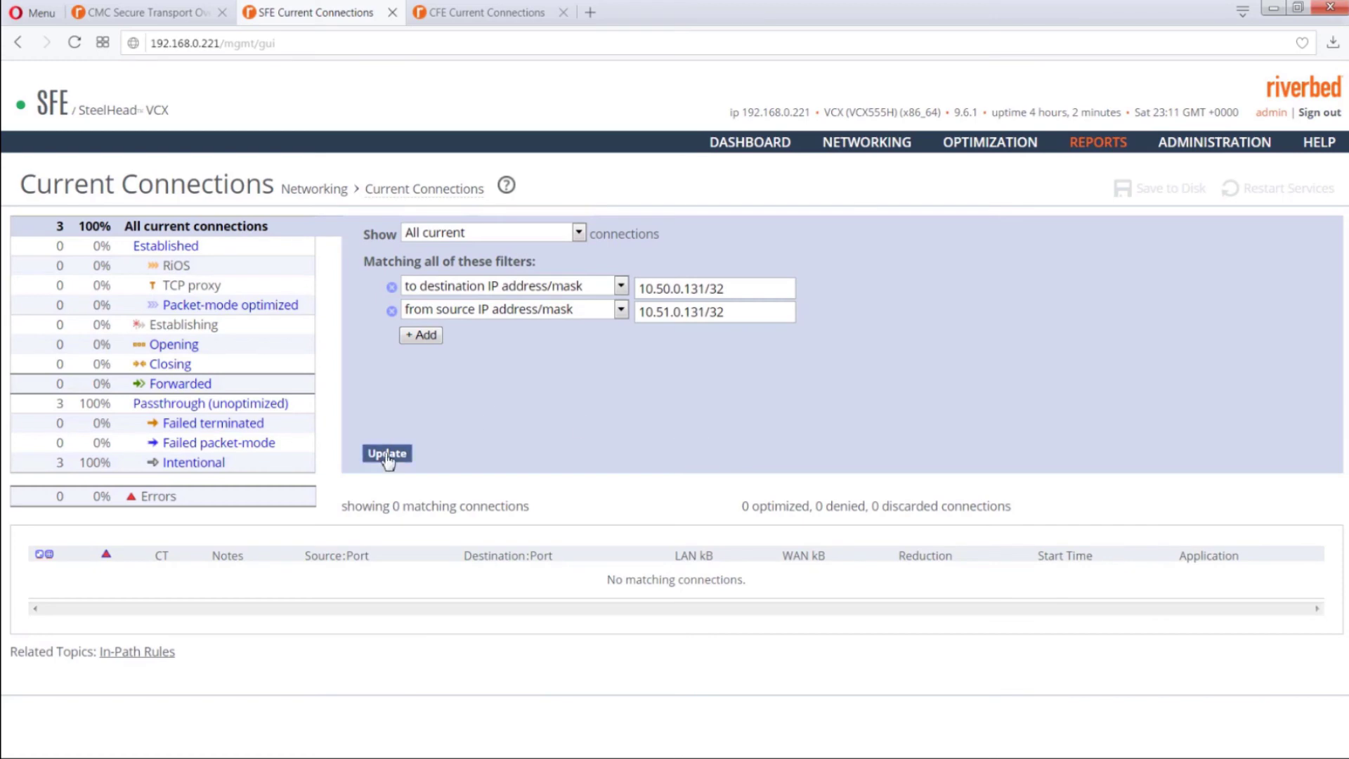
# Step: Switch to the browser and refresh the Current Connections reports on SFE and CFE during the file copy
pyautogui.click(387, 455)
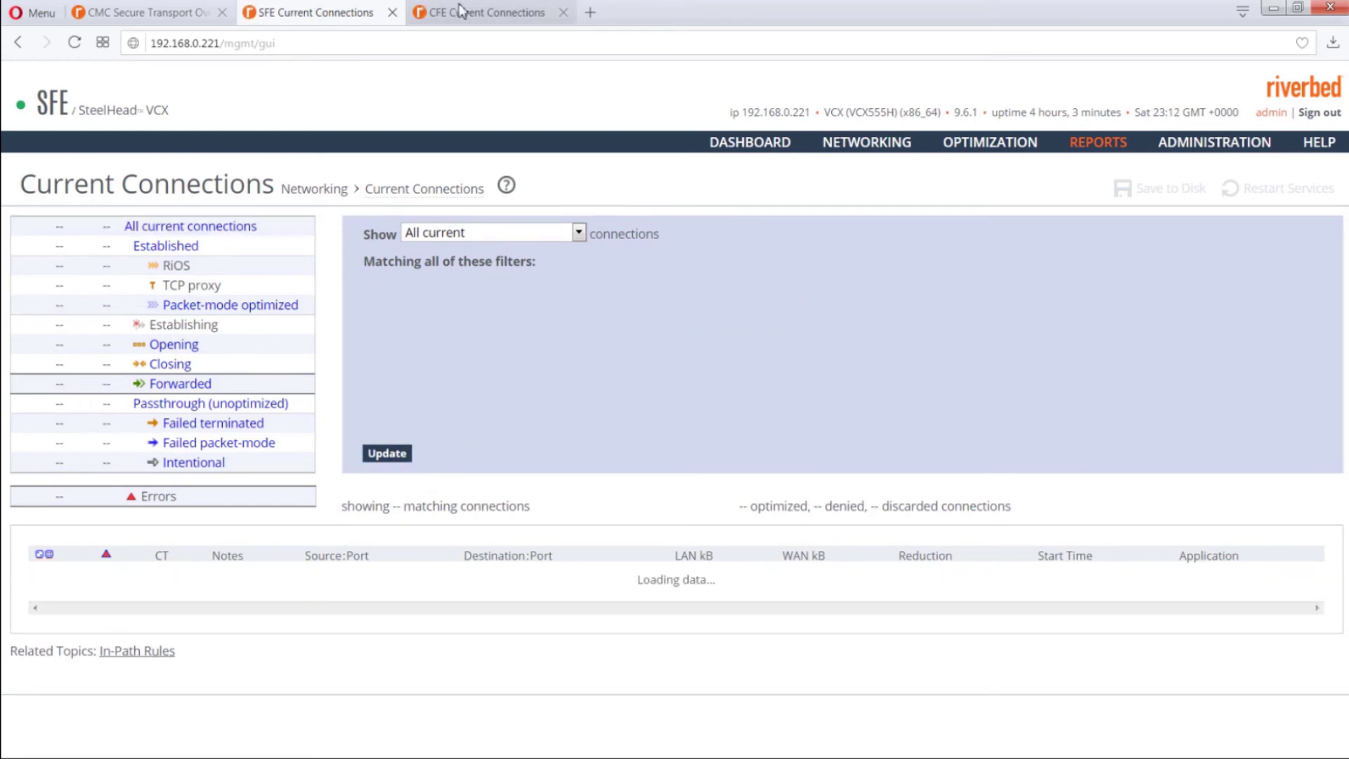
pyautogui.click(460, 11)
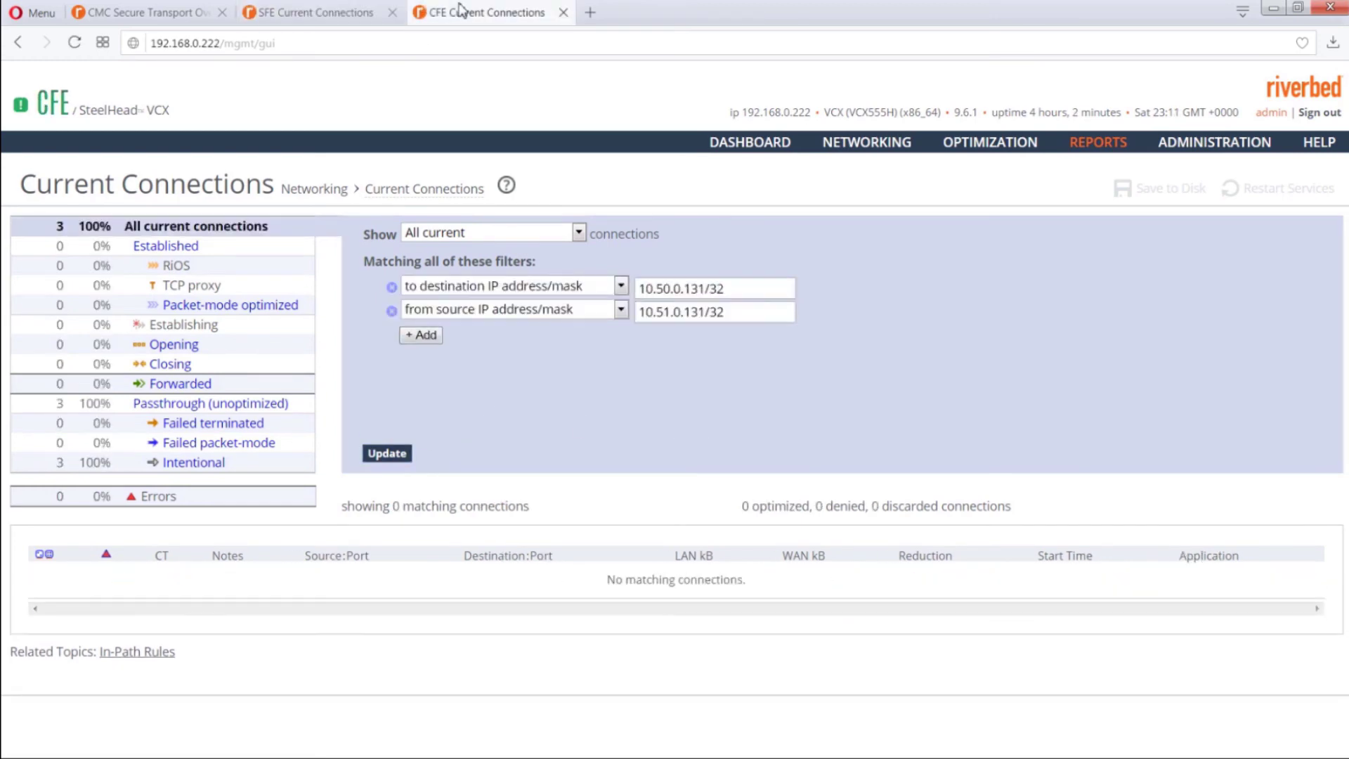
pyautogui.click(413, 461)
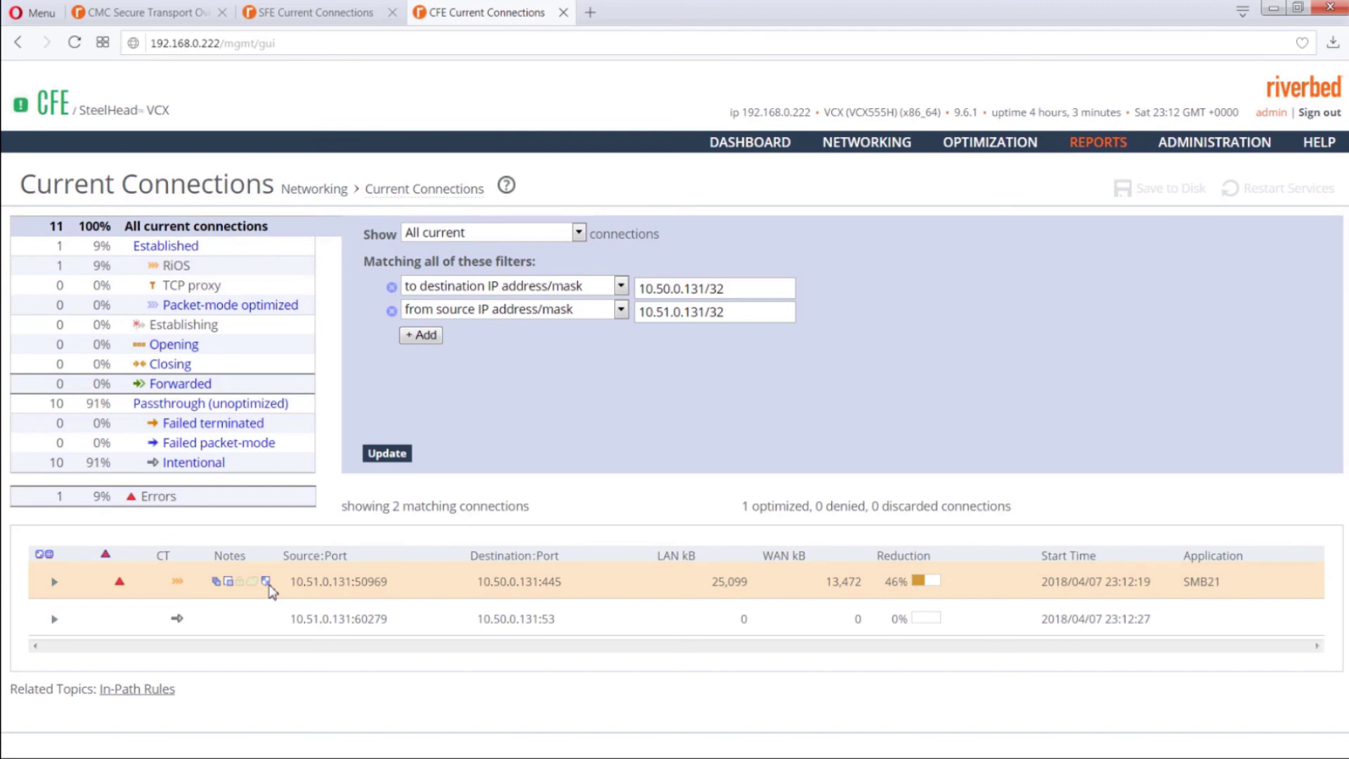
# Step: On SFE, expand the SMB21 connection and its Uplink-Backup-Secure entry to examine the secure transport and path selection details
pyautogui.hotkey('ctrl', 'Tab')
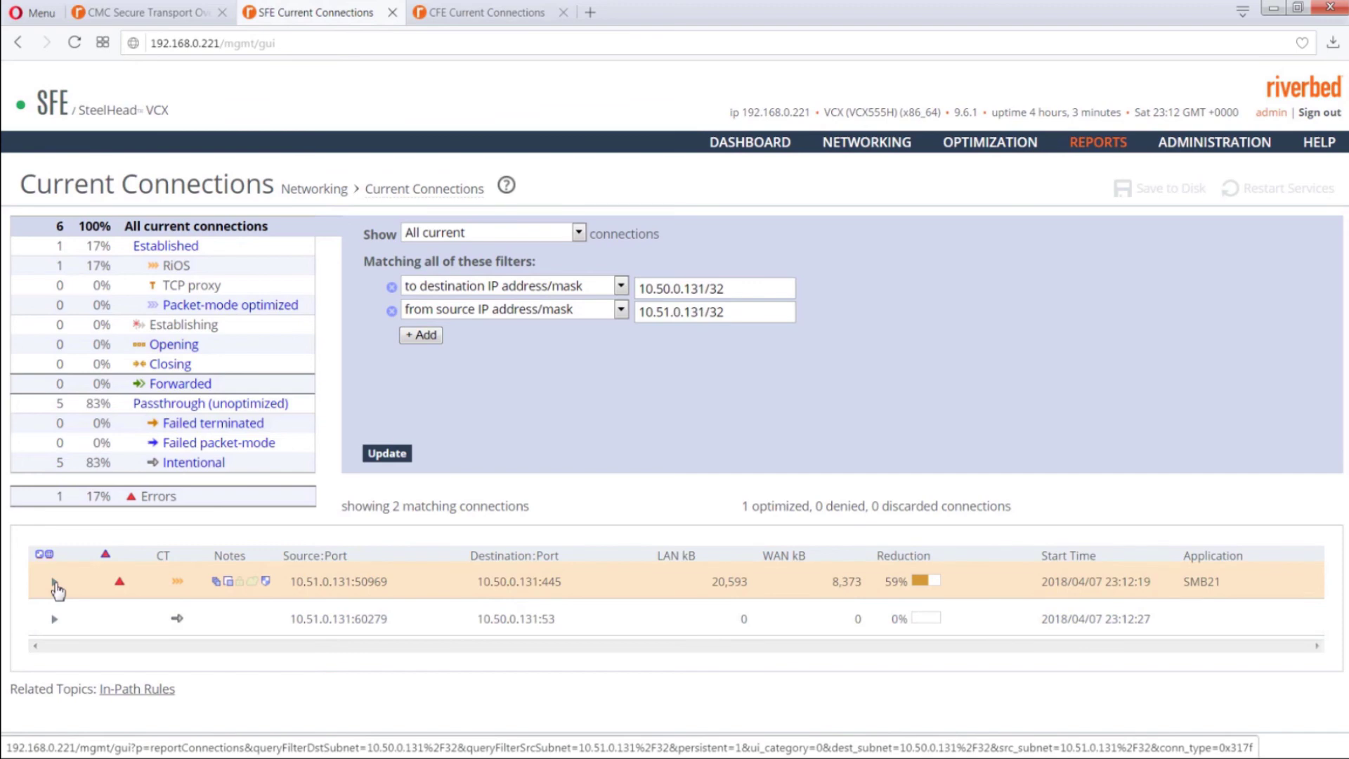
pyautogui.click(55, 583)
pyautogui.scroll(-4, 105, 573)
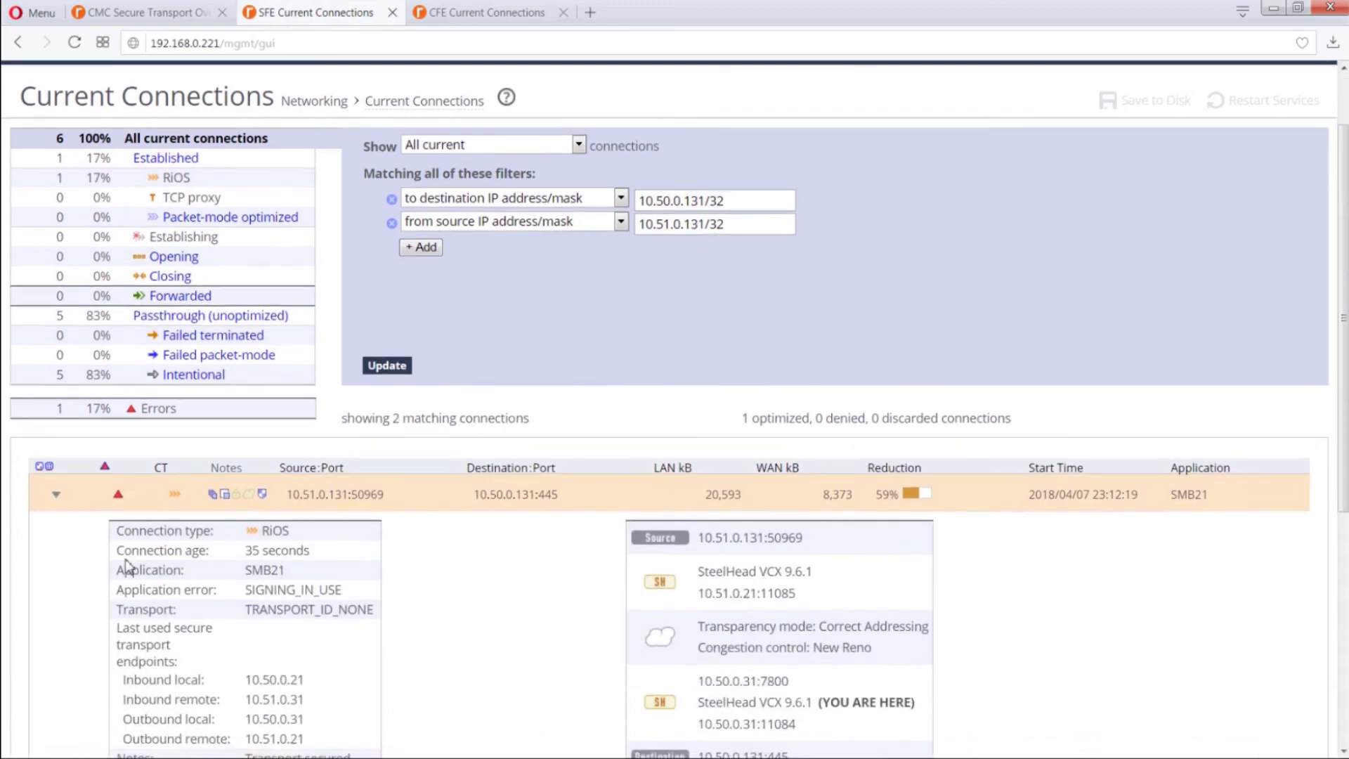
pyautogui.scroll(-1, 129, 566)
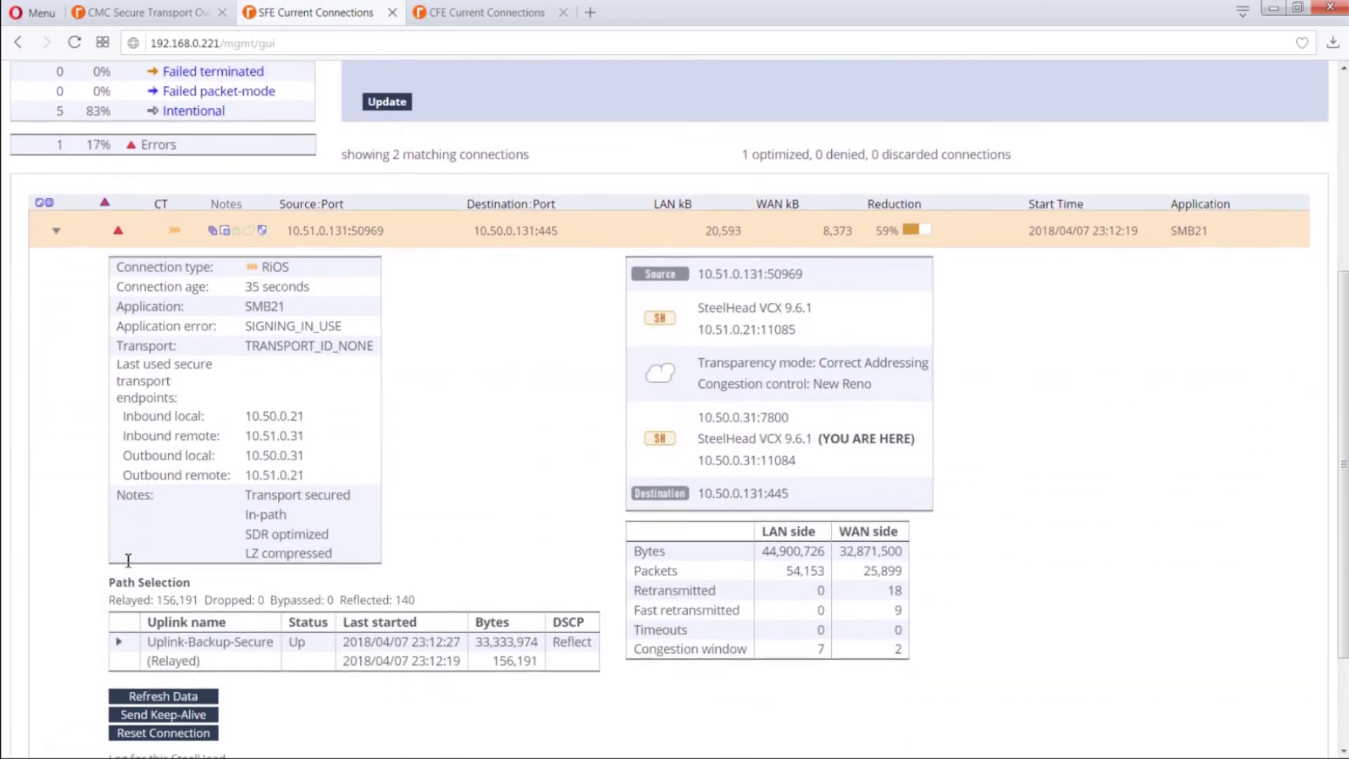
pyautogui.scroll(-1, 128, 560)
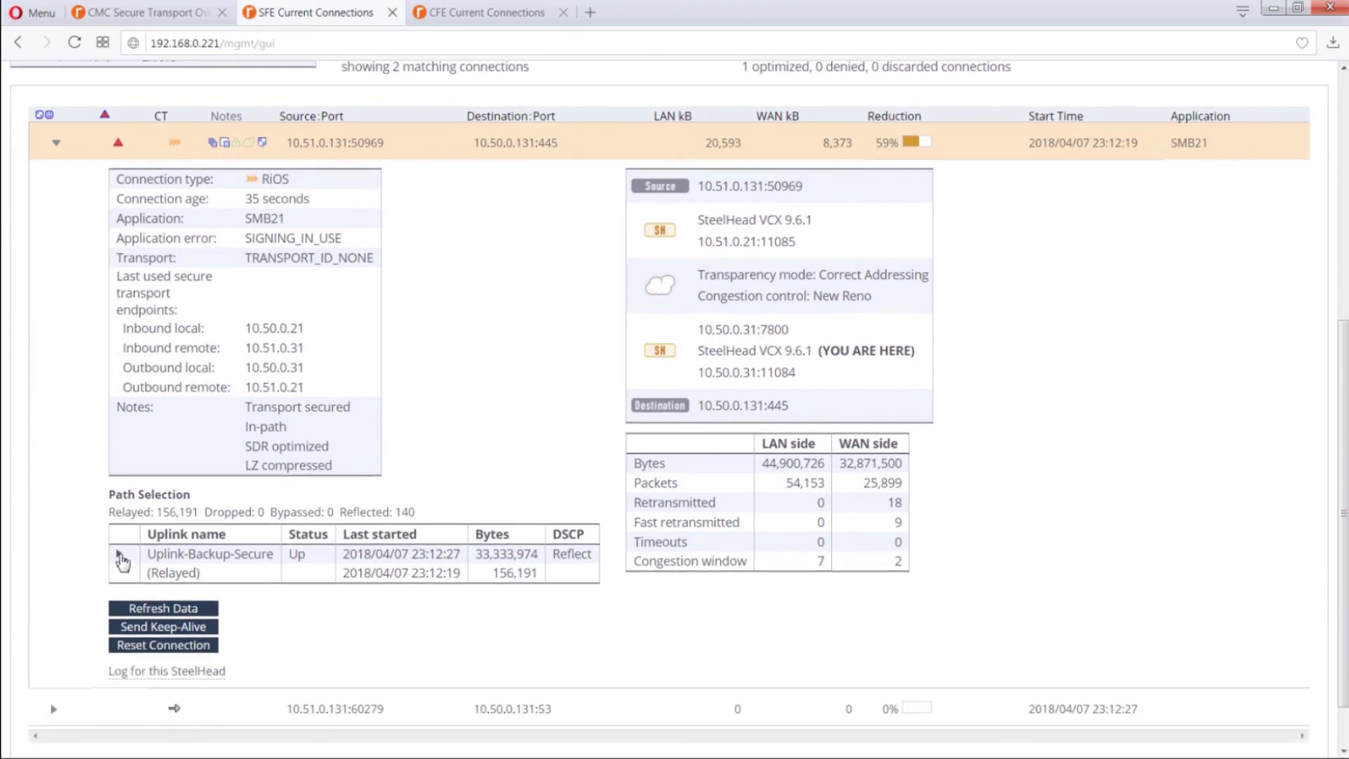
pyautogui.click(120, 556)
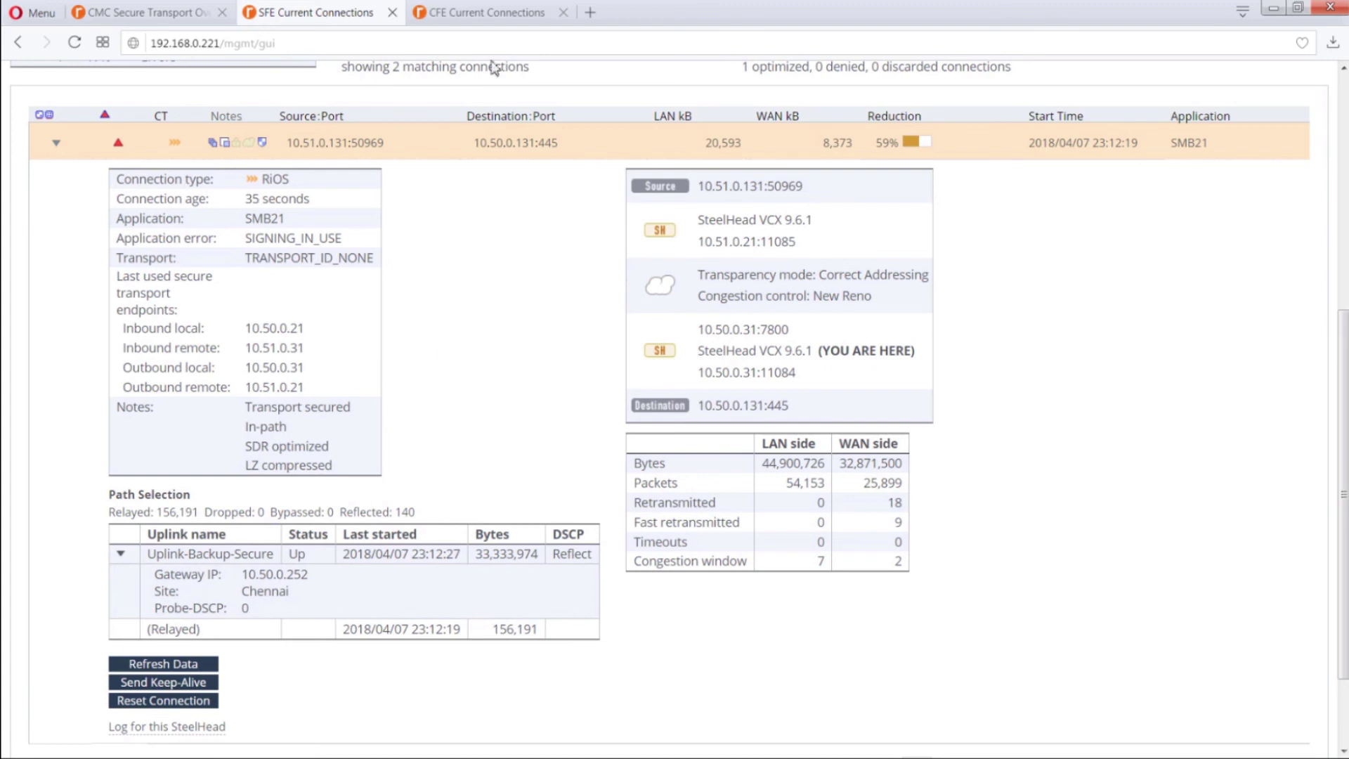
# Step: On CFE, expand the SMB21 connection and its Uplink-Backup-Secure entry to examine the path selection details
pyautogui.click(509, 9)
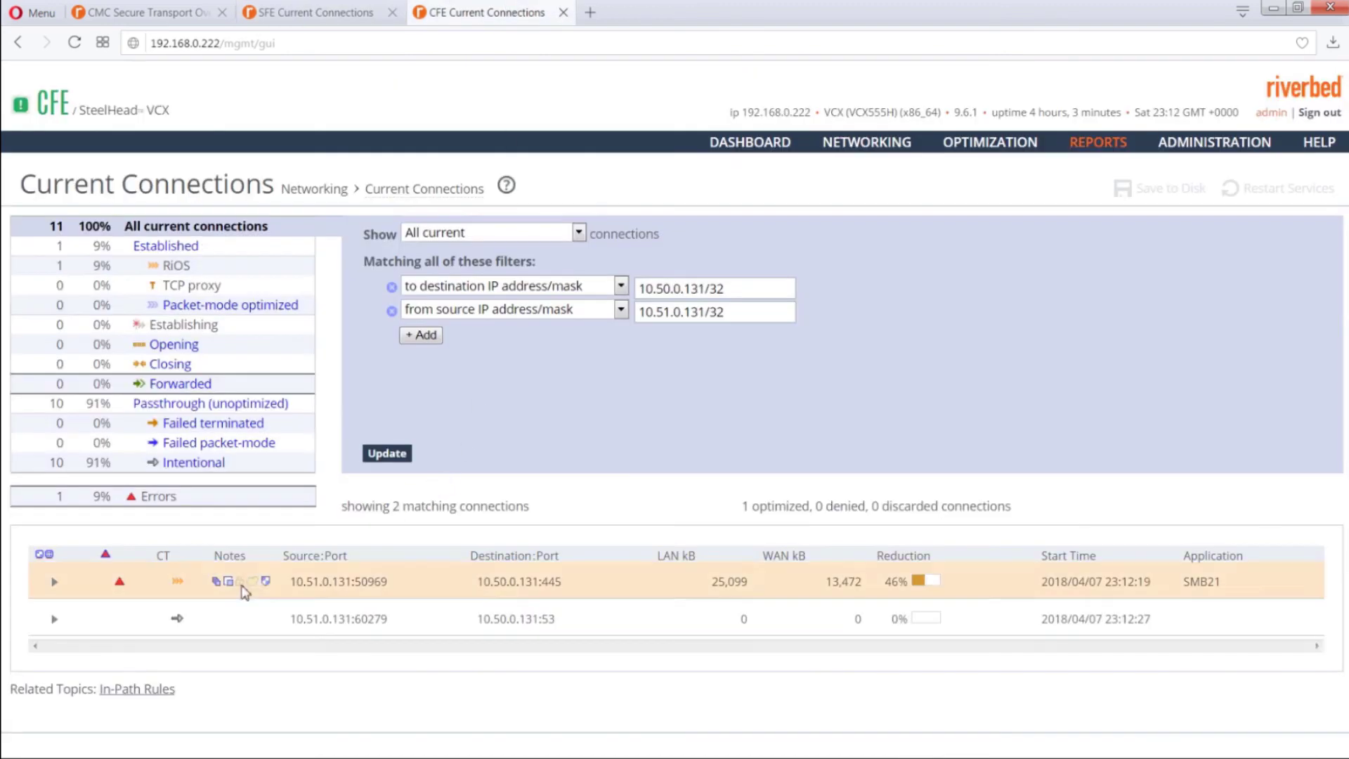
pyautogui.click(54, 581)
pyautogui.scroll(-5, 428, 559)
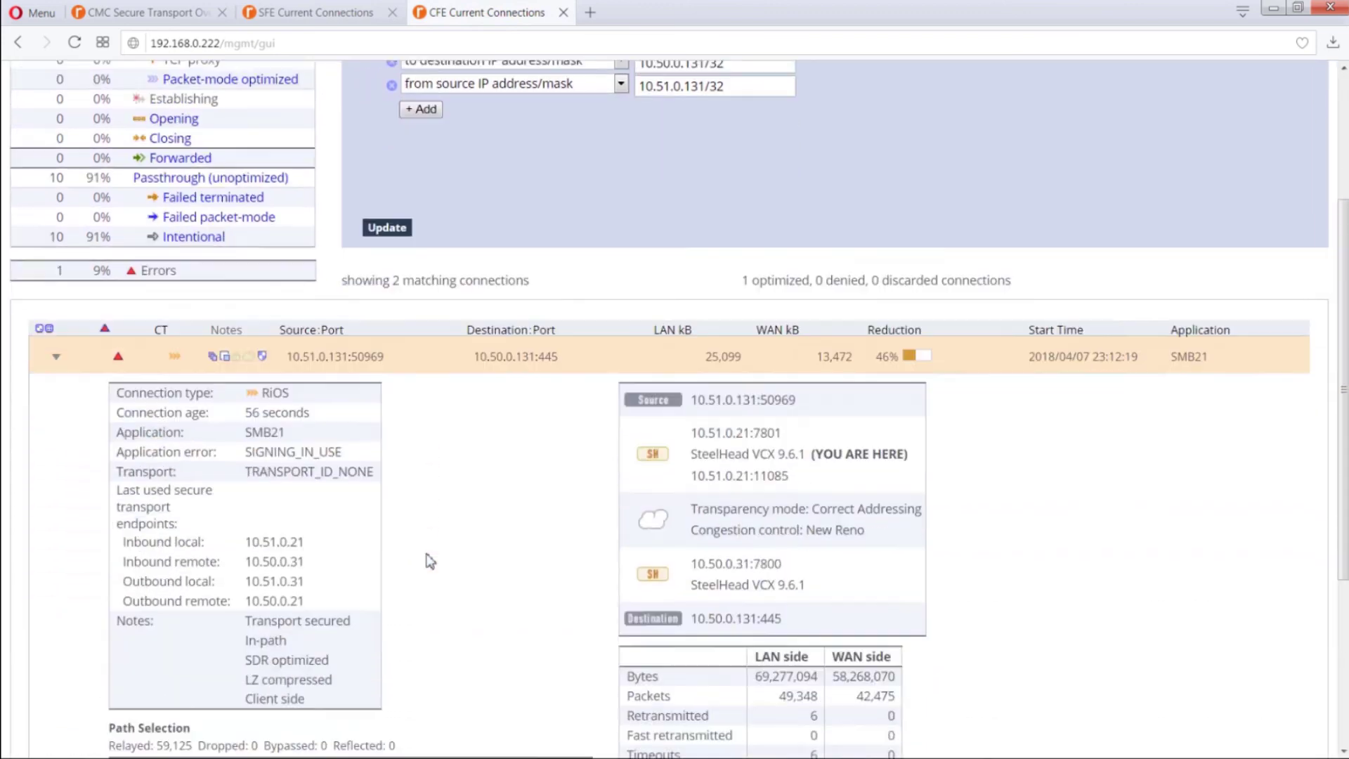
pyautogui.scroll(-1, 428, 560)
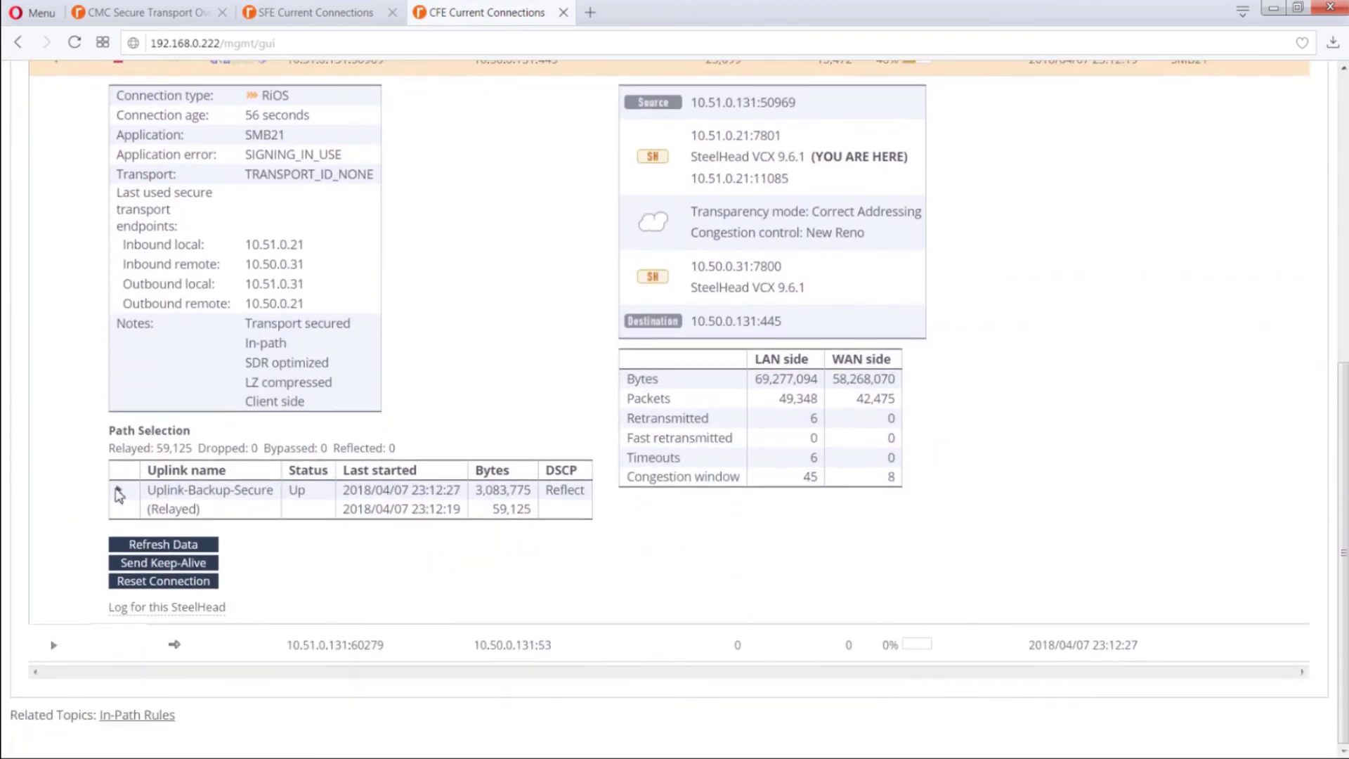
pyautogui.click(120, 491)
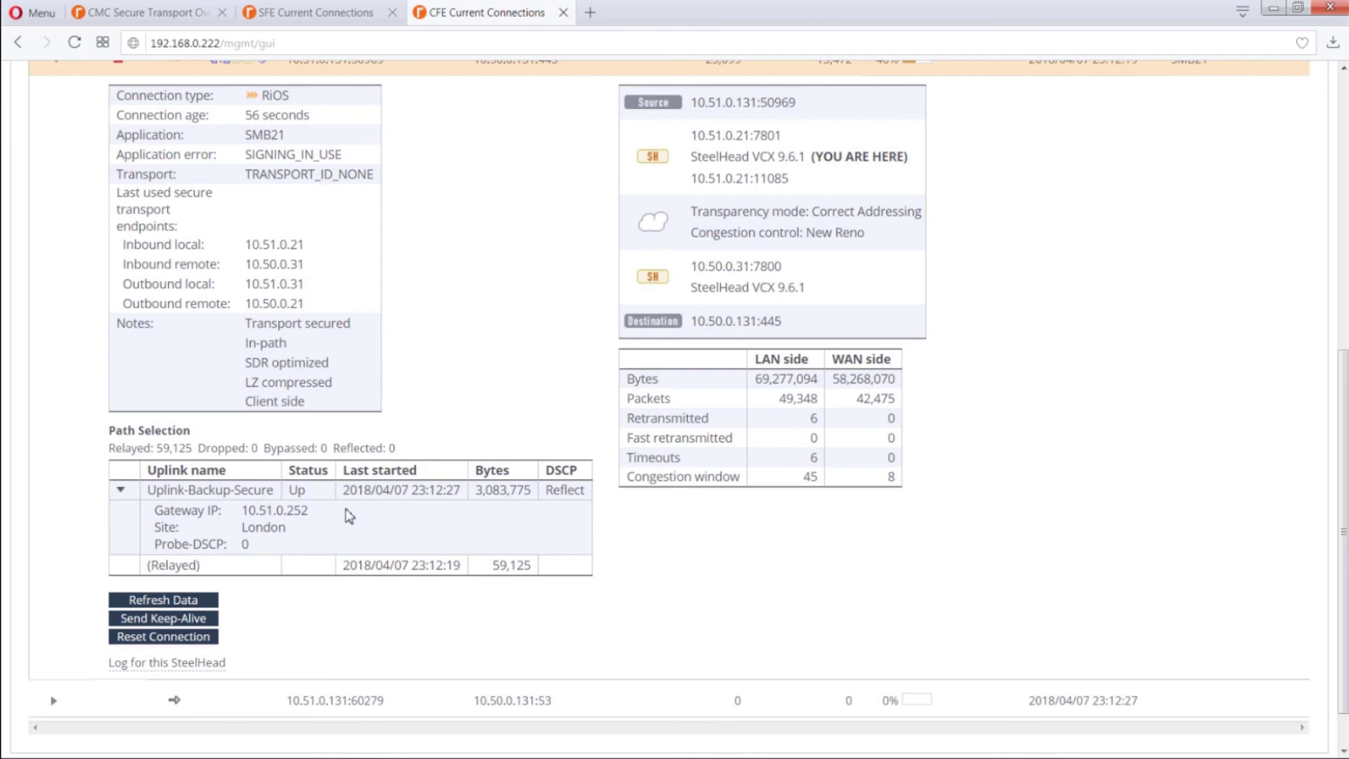
# Step: Update the Current Connections reports again on CFE and SFE
pyautogui.scroll(7, 349, 516)
pyautogui.click(387, 453)
pyautogui.hotkey('ctrl', 'Tab')
pyautogui.scroll(7, 604, 343)
pyautogui.click(388, 454)
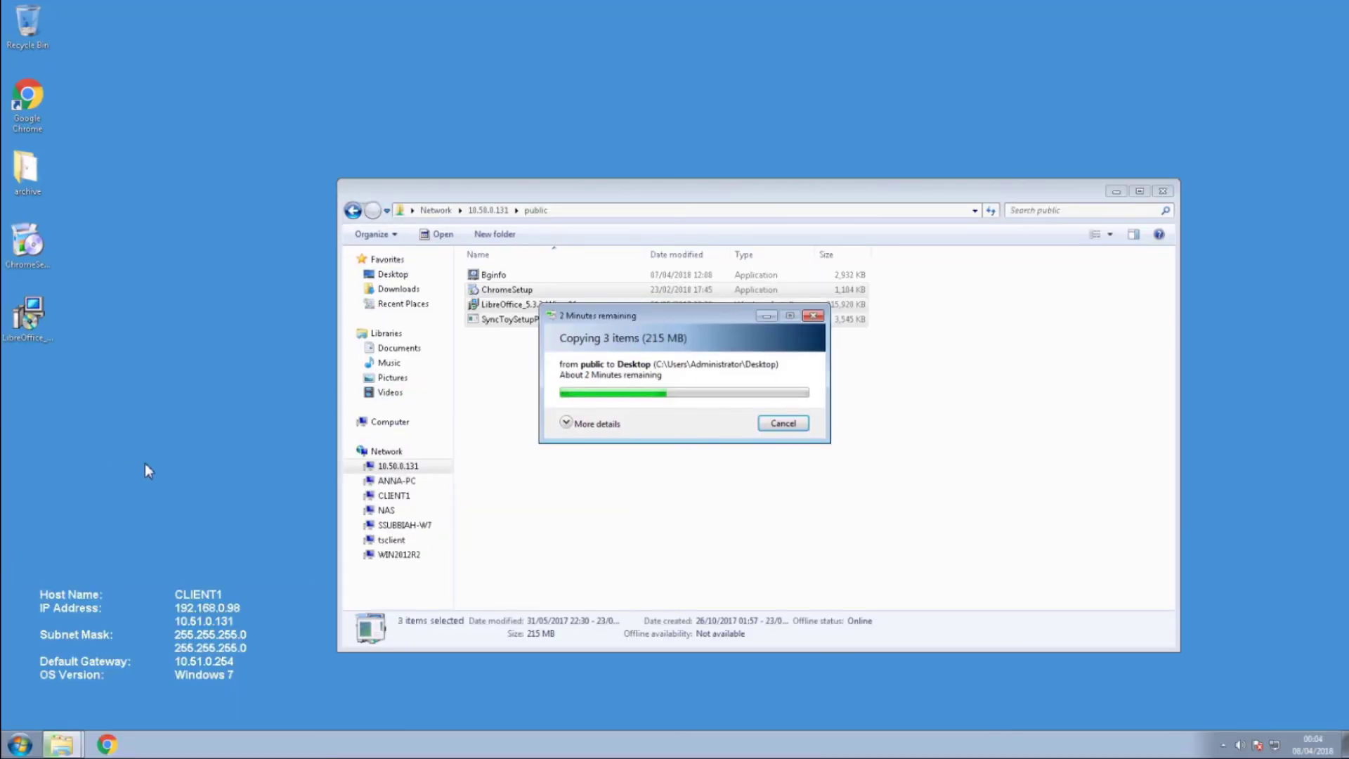
# Step: On the client, cancel the running file copy and close the public share window
pyautogui.click(781, 424)
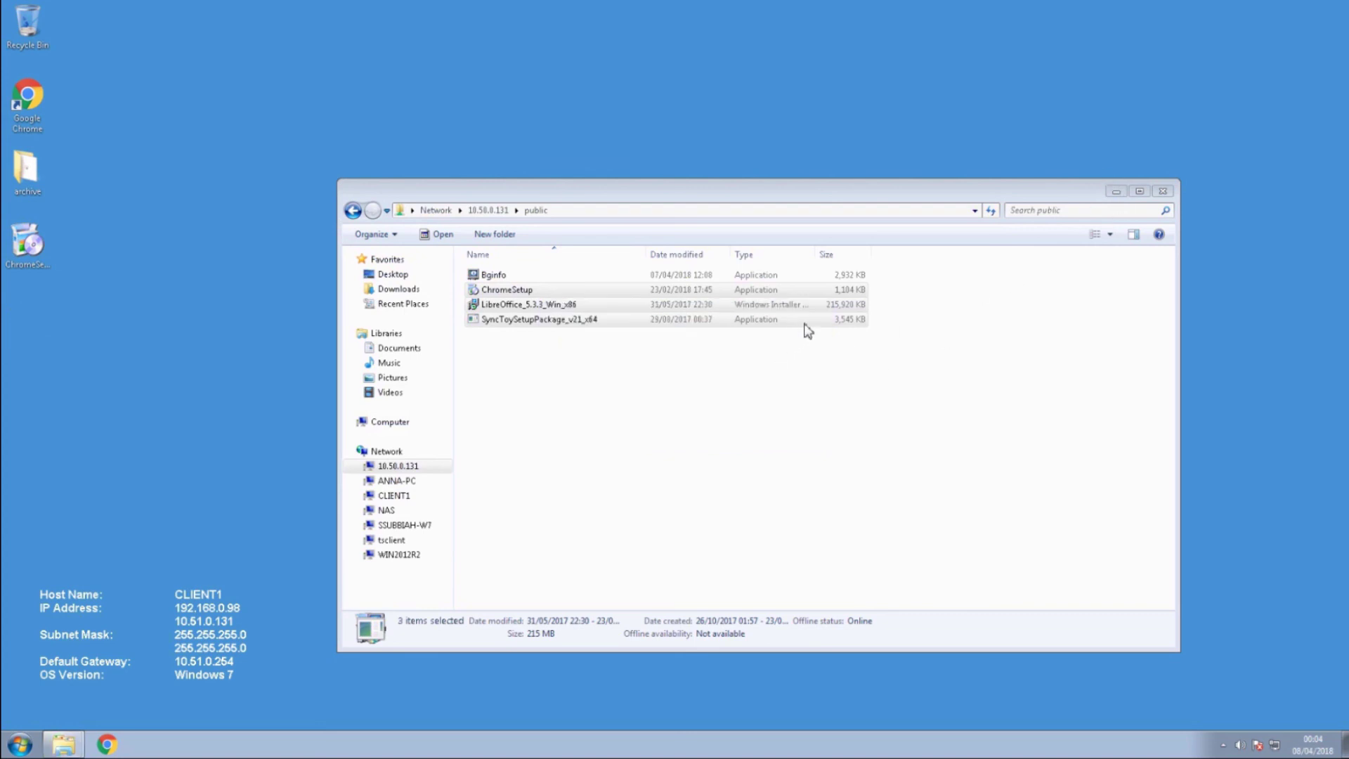
pyautogui.click(1162, 190)
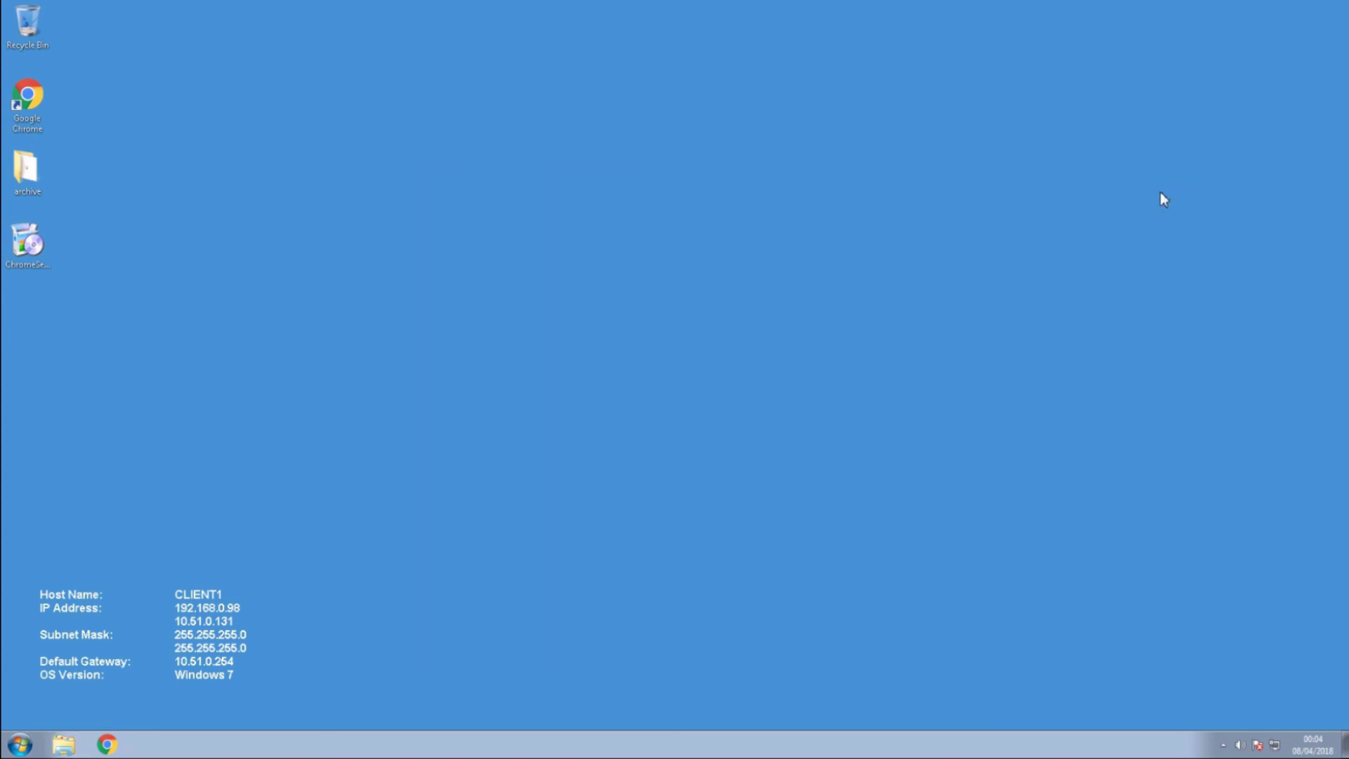
pyautogui.click(106, 744)
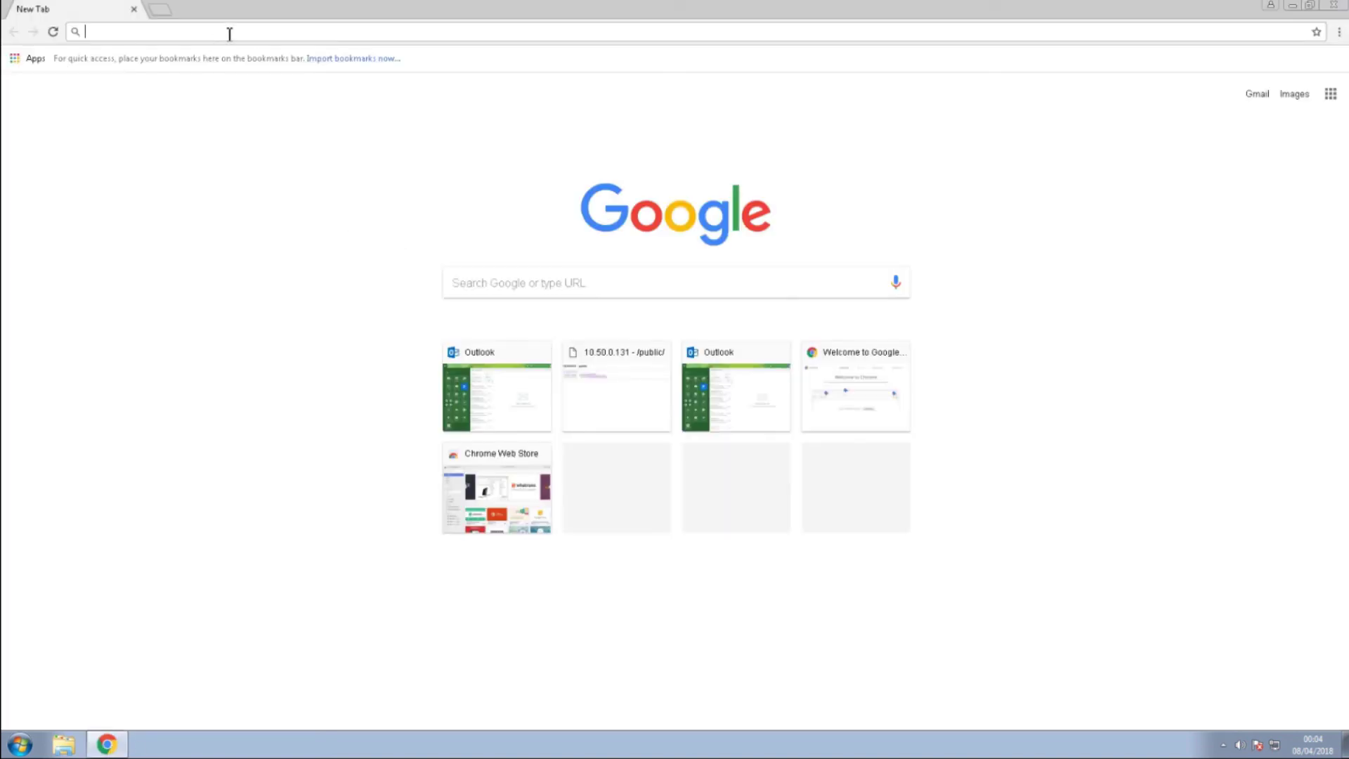
pyautogui.doubleClick(242, 13)
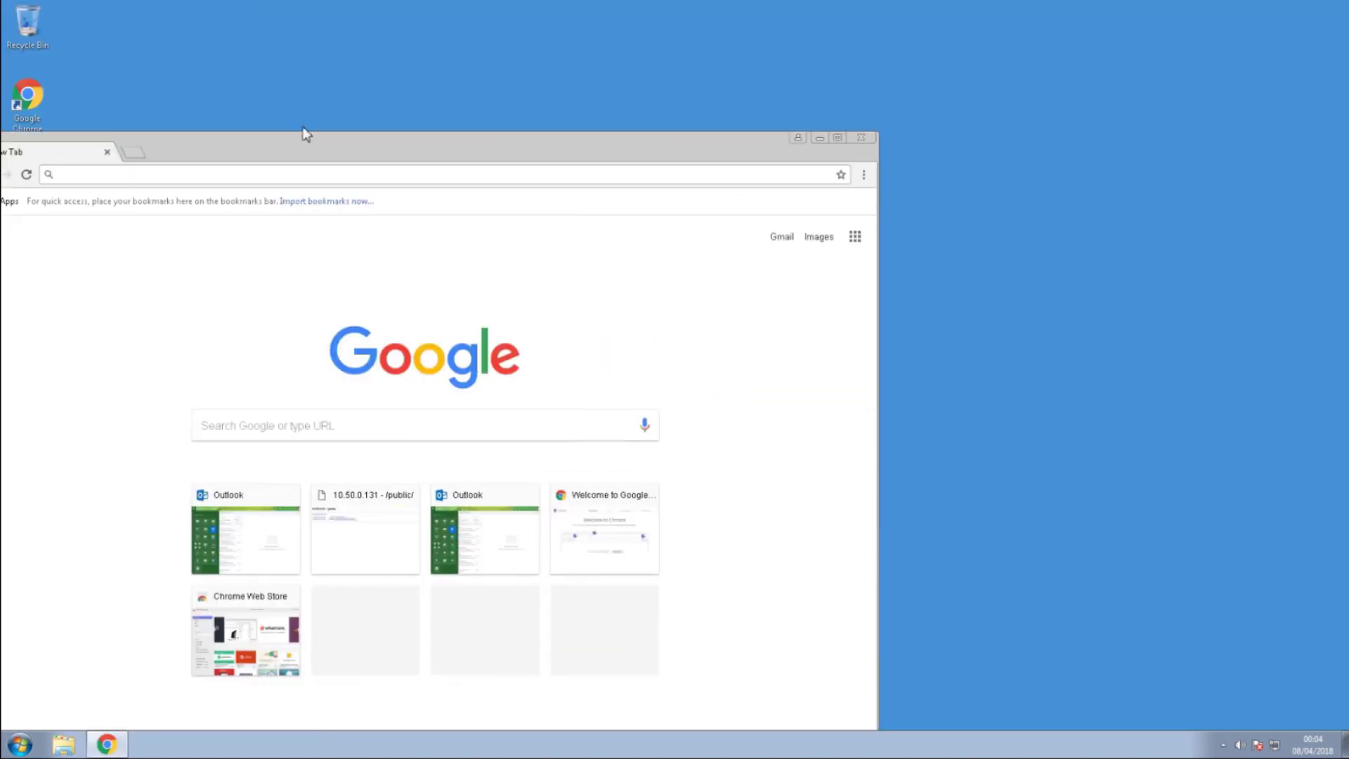
pyautogui.moveTo(323, 157); pyautogui.dragTo(565, 157)
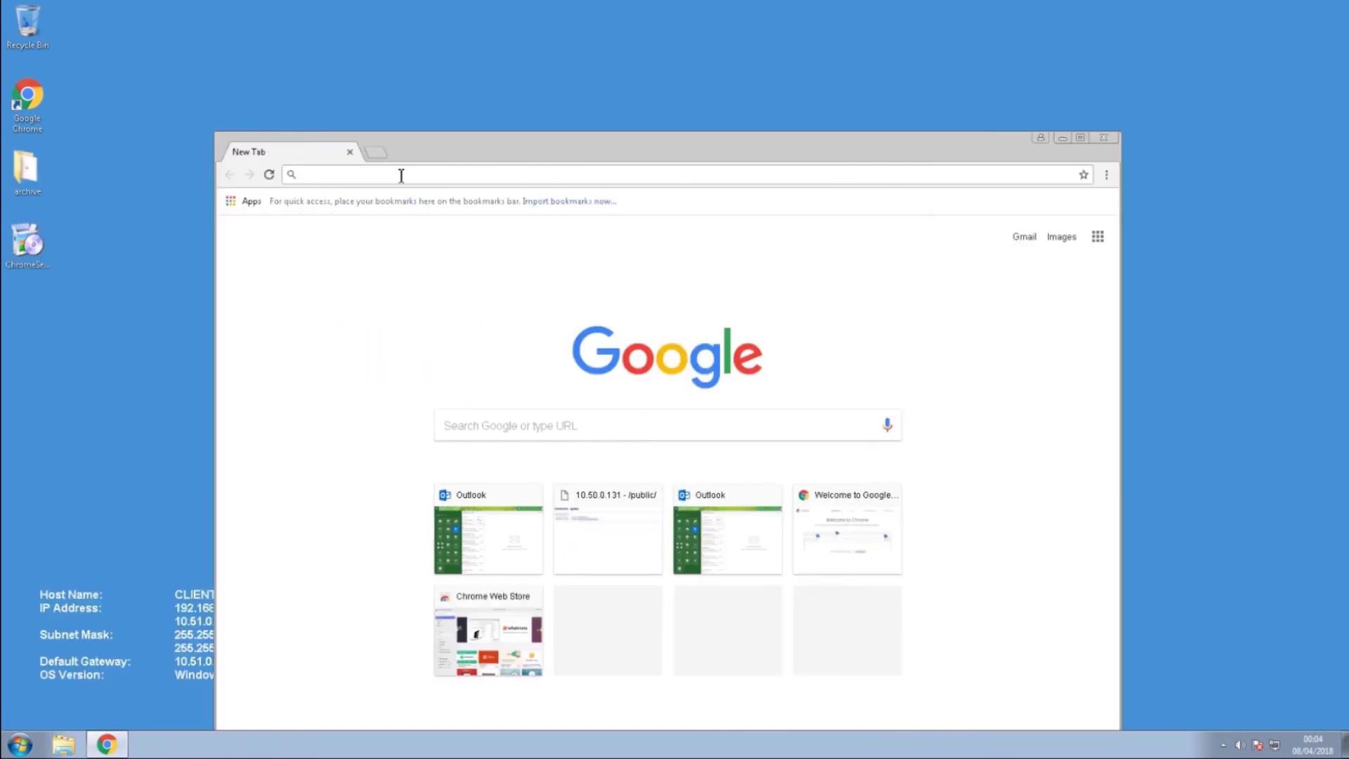
pyautogui.write('http')
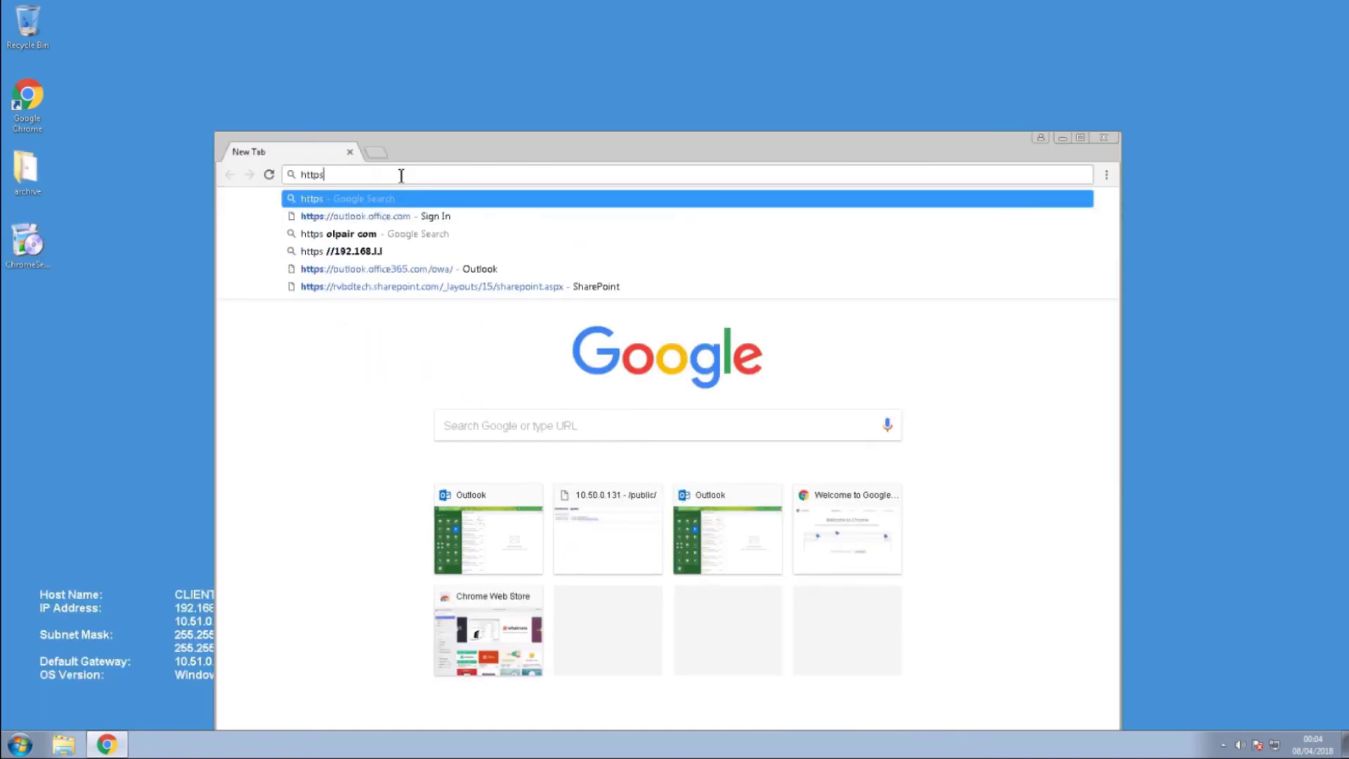
pyautogui.write(':')
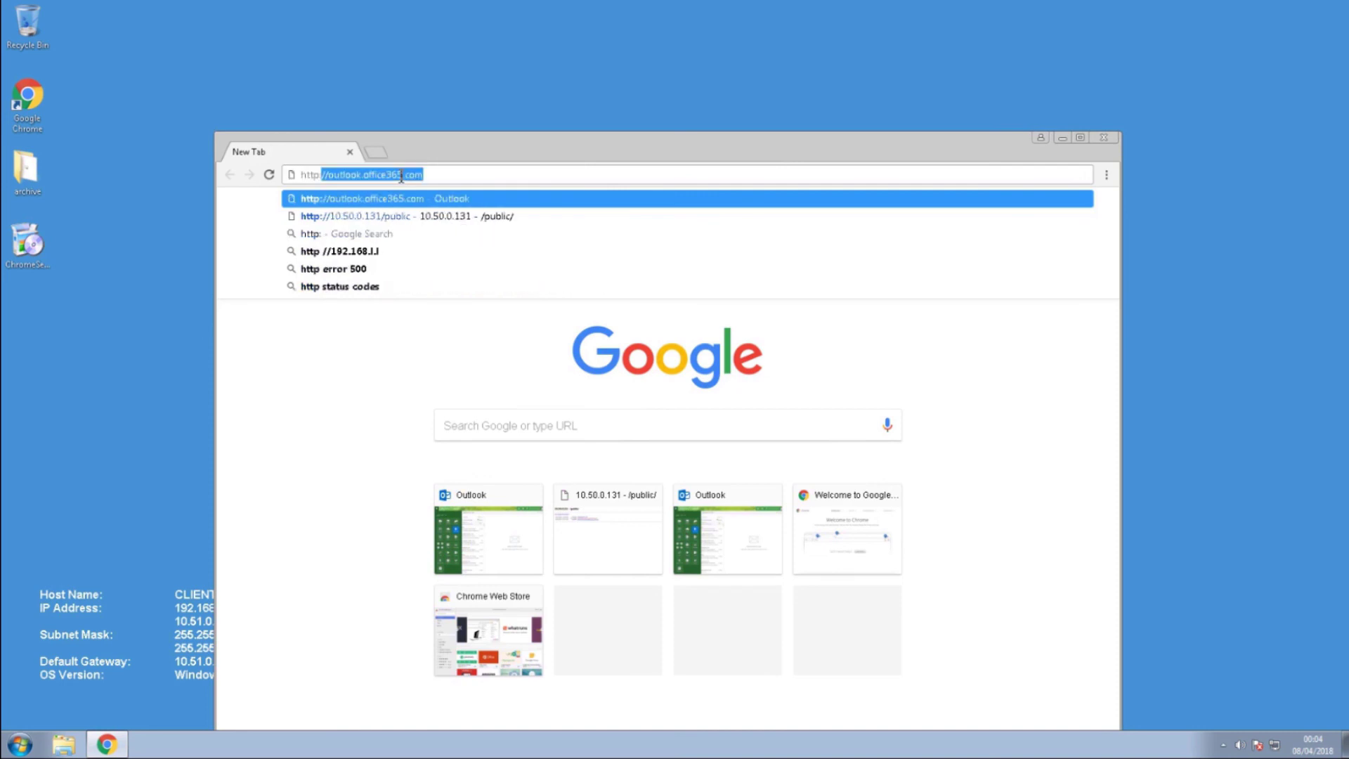
pyautogui.write('//10.50.0.131/public')
pyautogui.press('Return')
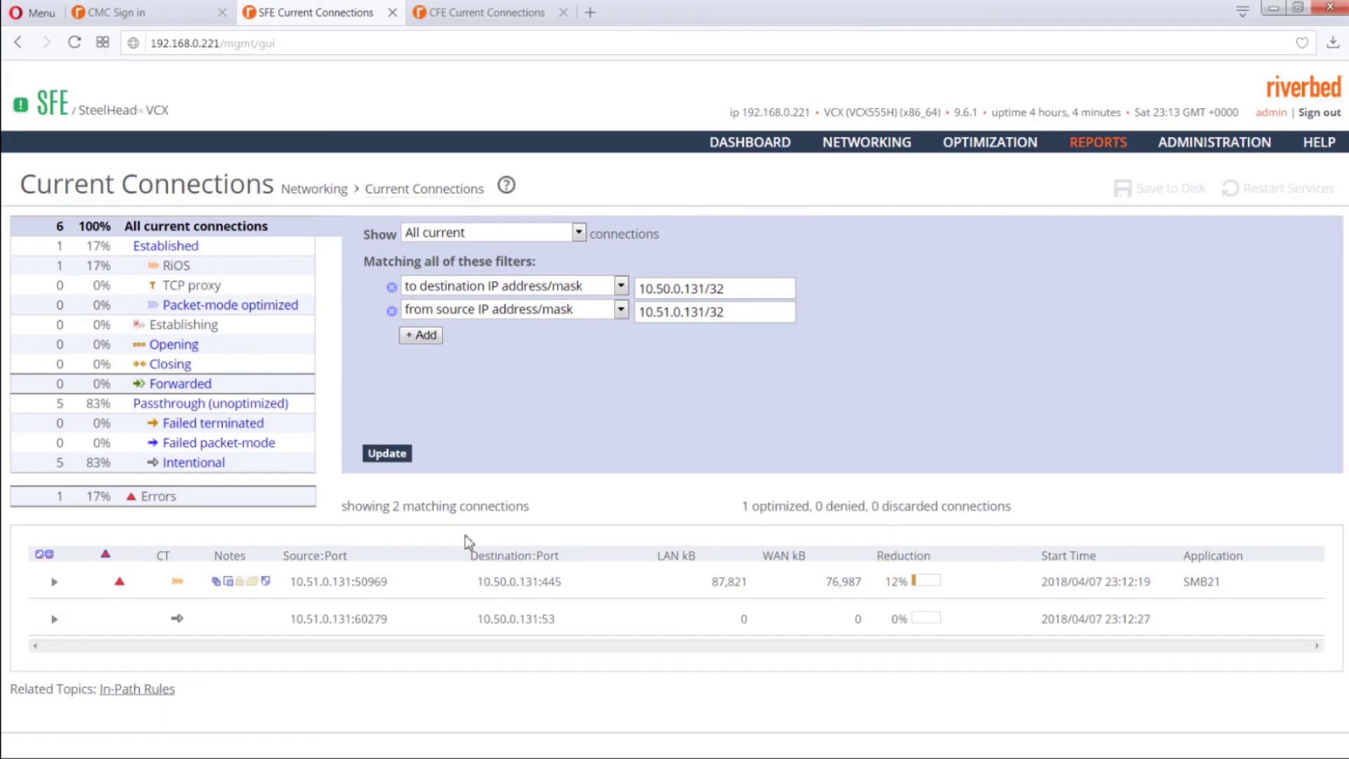
# Step: Refresh SFE's Current Connections report and expand the first HTTP connection to port 80 and its Uplink-Primary entry to examine path selection
pyautogui.click(390, 456)
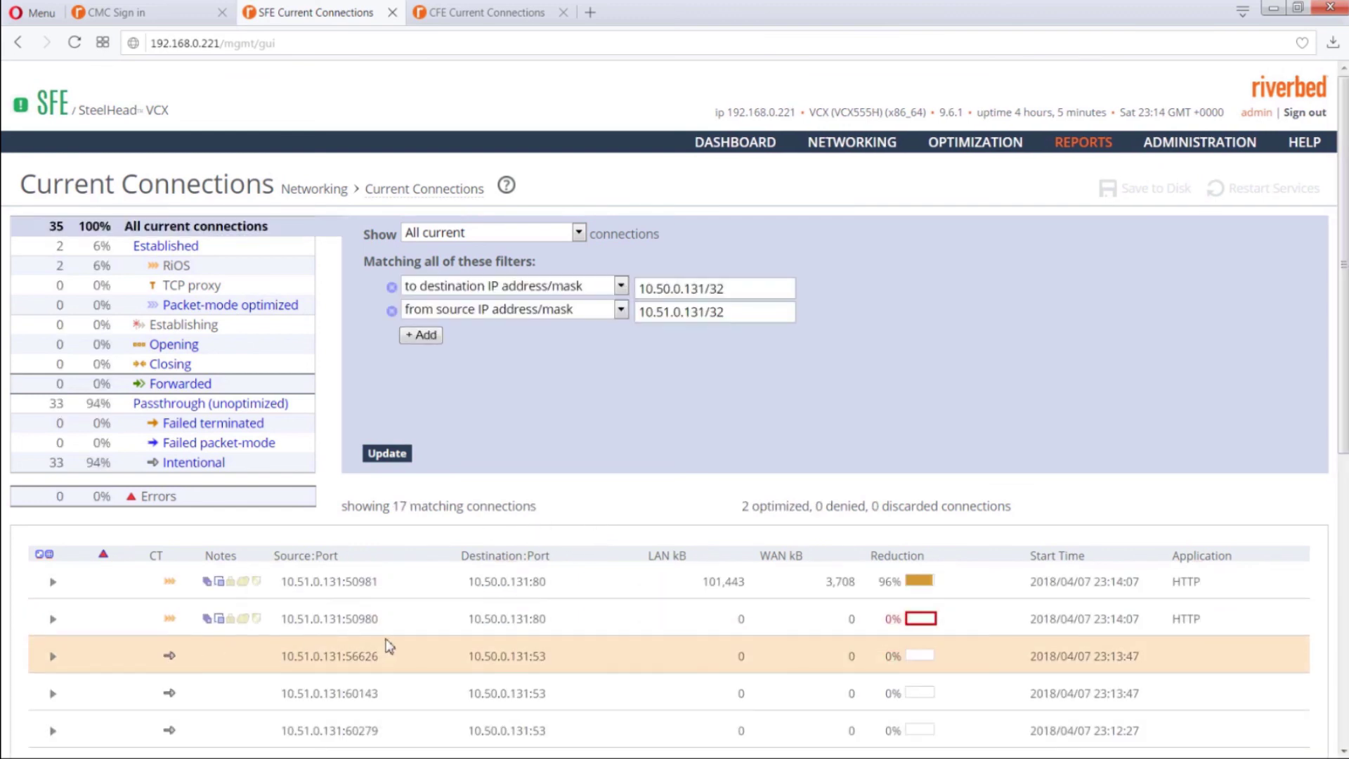
pyautogui.moveTo(548, 581); pyautogui.dragTo(472, 585)
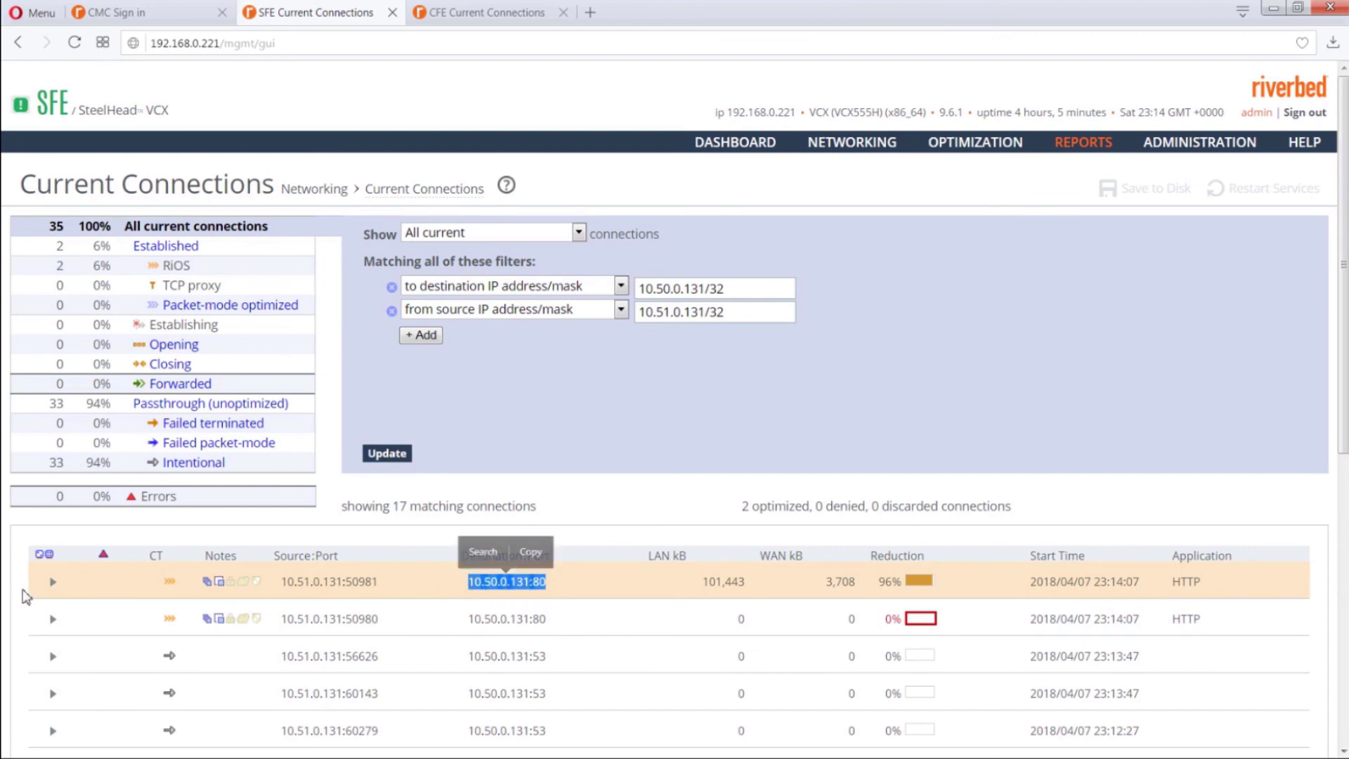
pyautogui.moveTo(56, 590); pyautogui.dragTo(153, 590)
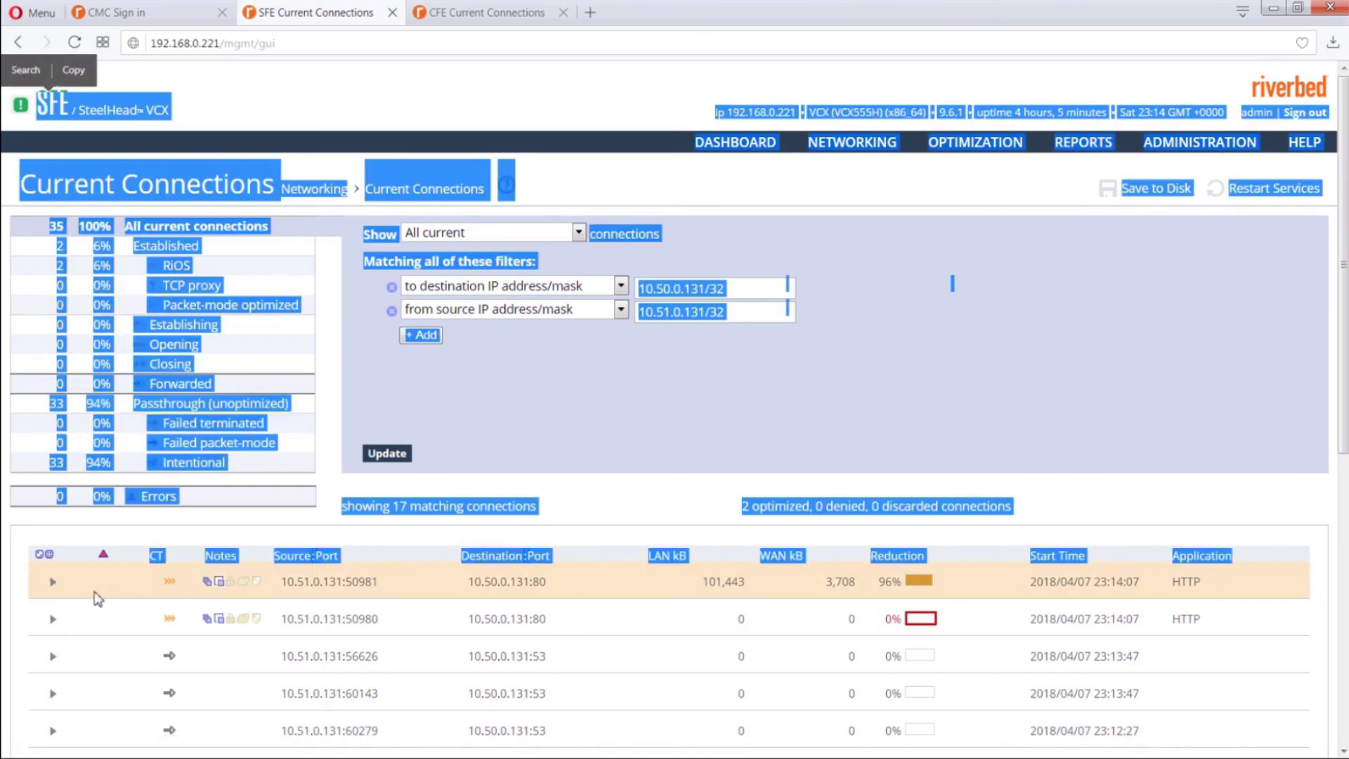
pyautogui.click(66, 585)
pyautogui.click(64, 584)
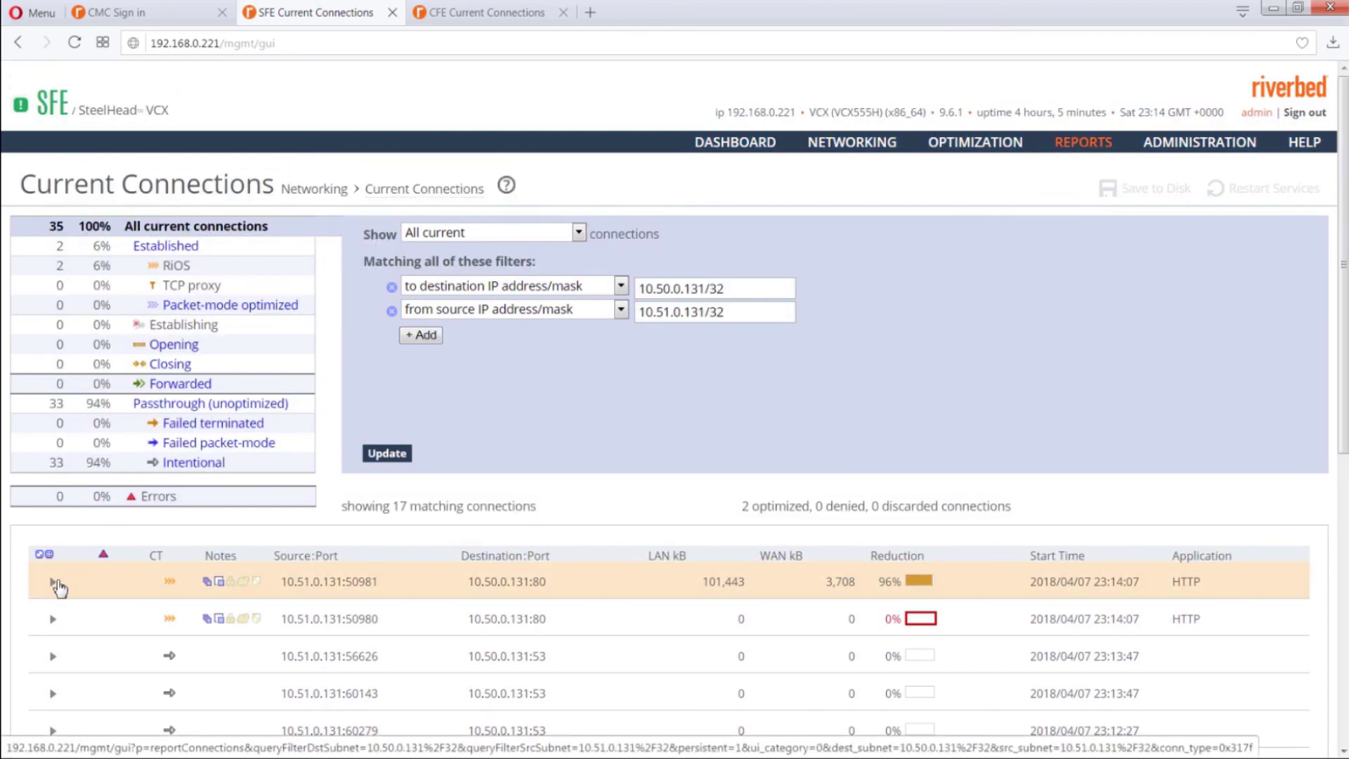
pyautogui.scroll(-5, 145, 571)
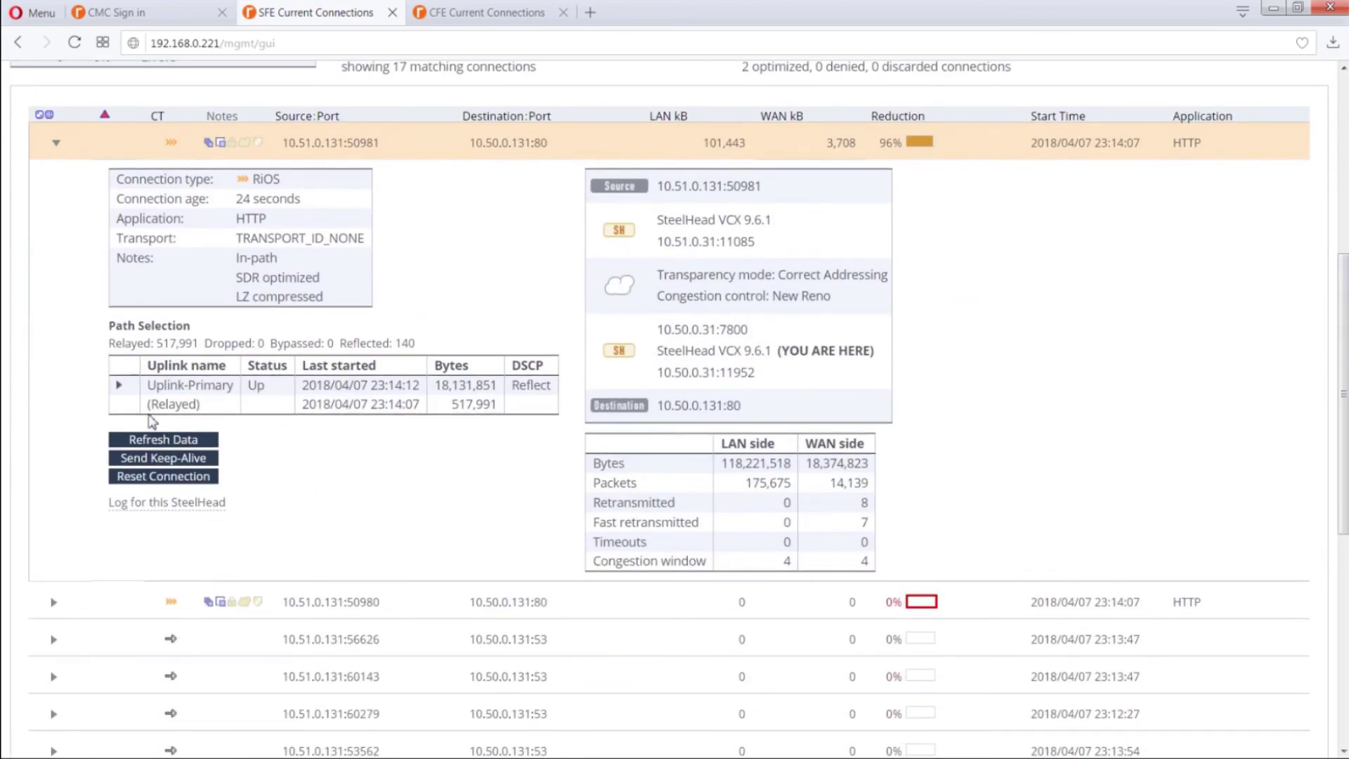
pyautogui.click(120, 386)
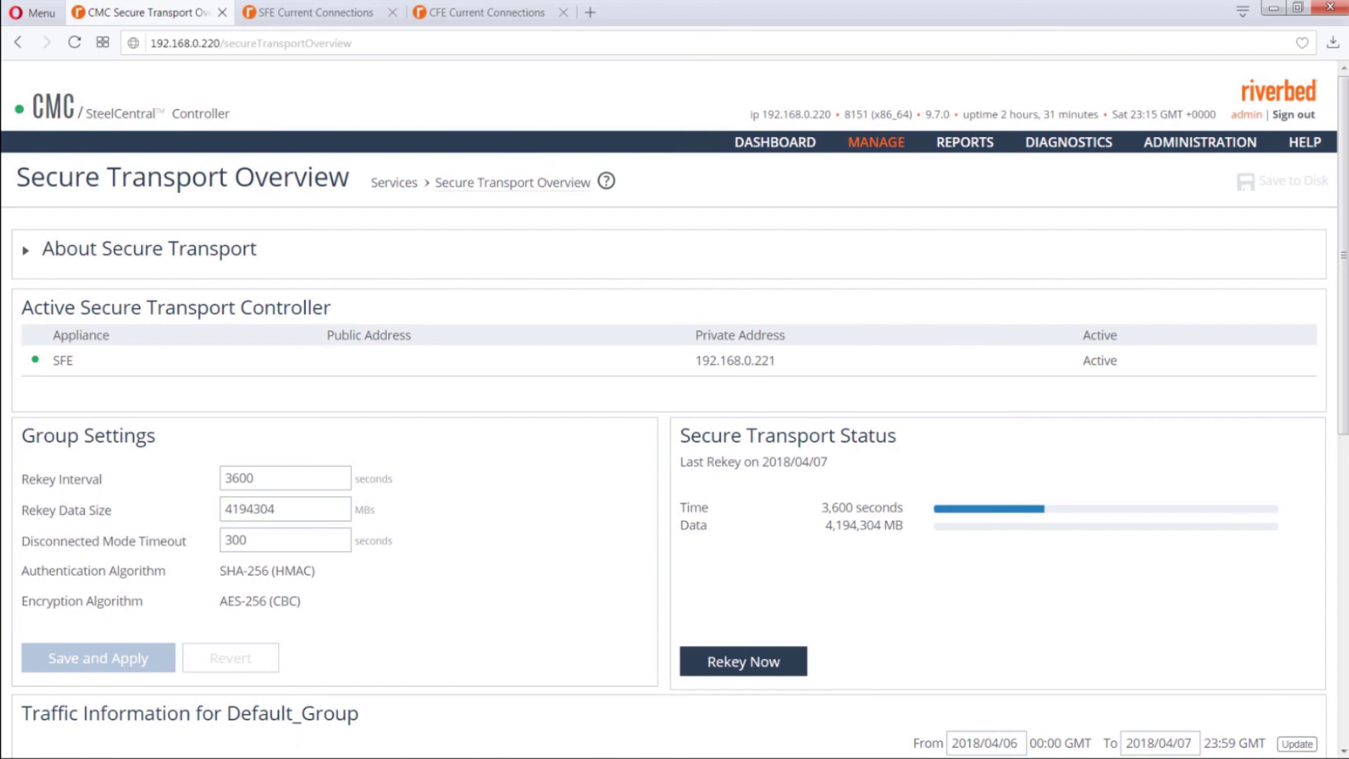
# Step: Open the SteelCentral Controller's Secure Transport overview and update the Default_Group traffic graph for 2018/04/07 to 2018/04/08
pyautogui.click(879, 148)
pyautogui.click(957, 234)
pyautogui.scroll(-6, 715, 546)
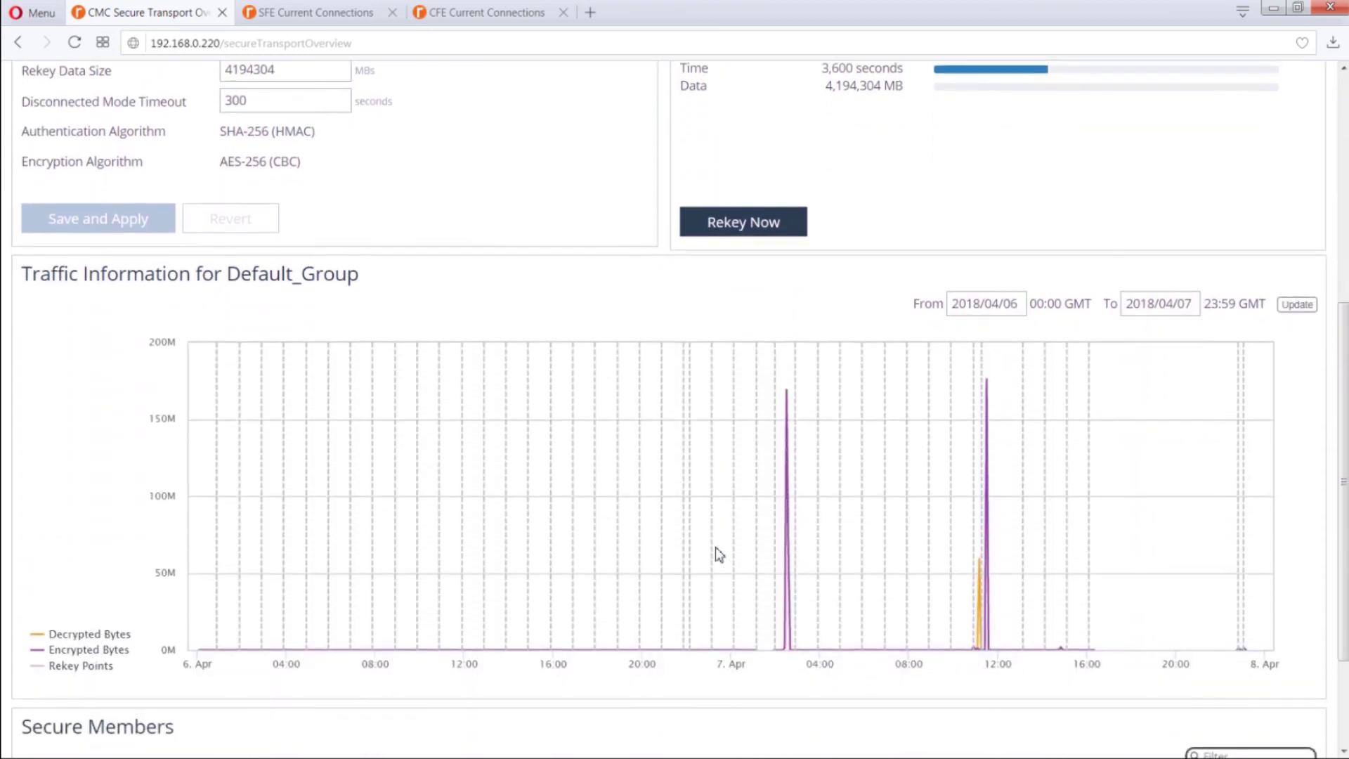
pyautogui.moveTo(1025, 304); pyautogui.dragTo(1013, 303)
pyautogui.moveTo(1195, 303); pyautogui.dragTo(1187, 303)
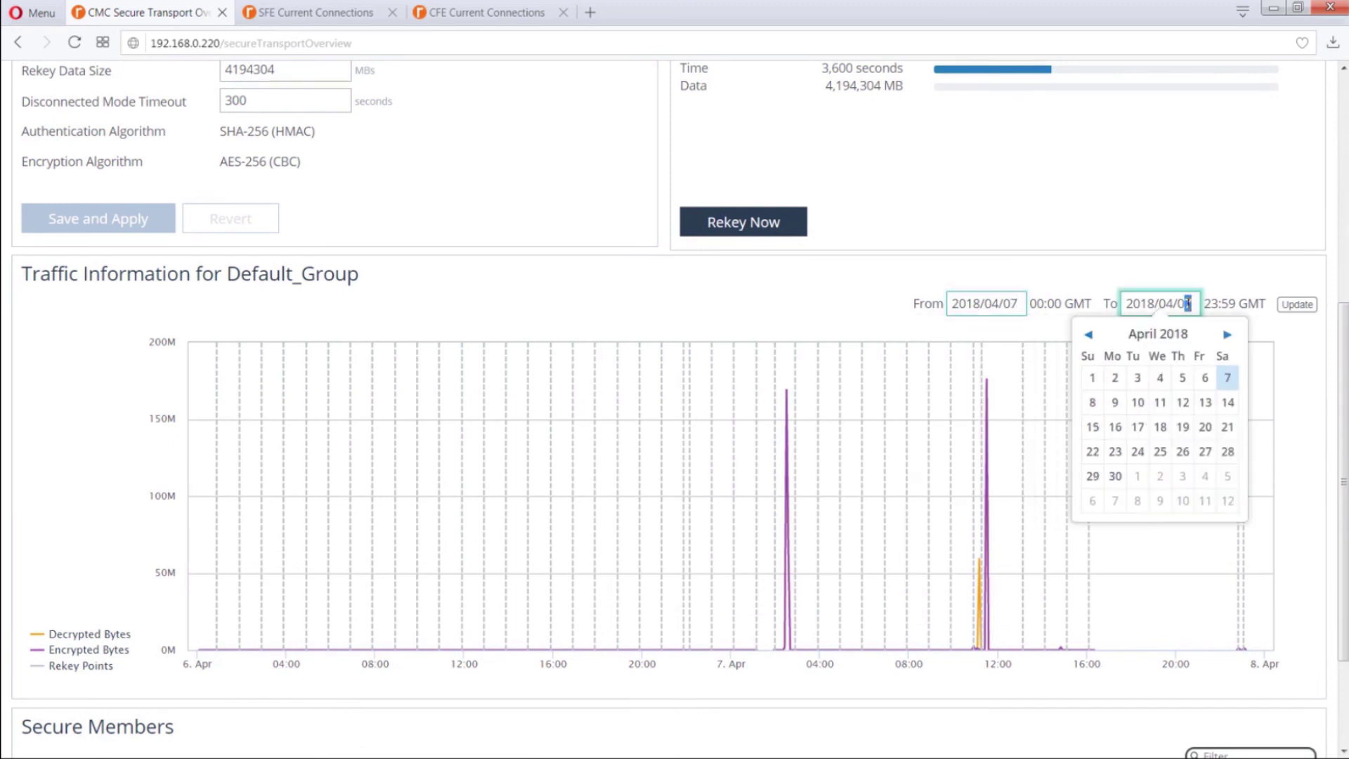
pyautogui.write('8')
pyautogui.click(1087, 279)
pyautogui.click(1296, 308)
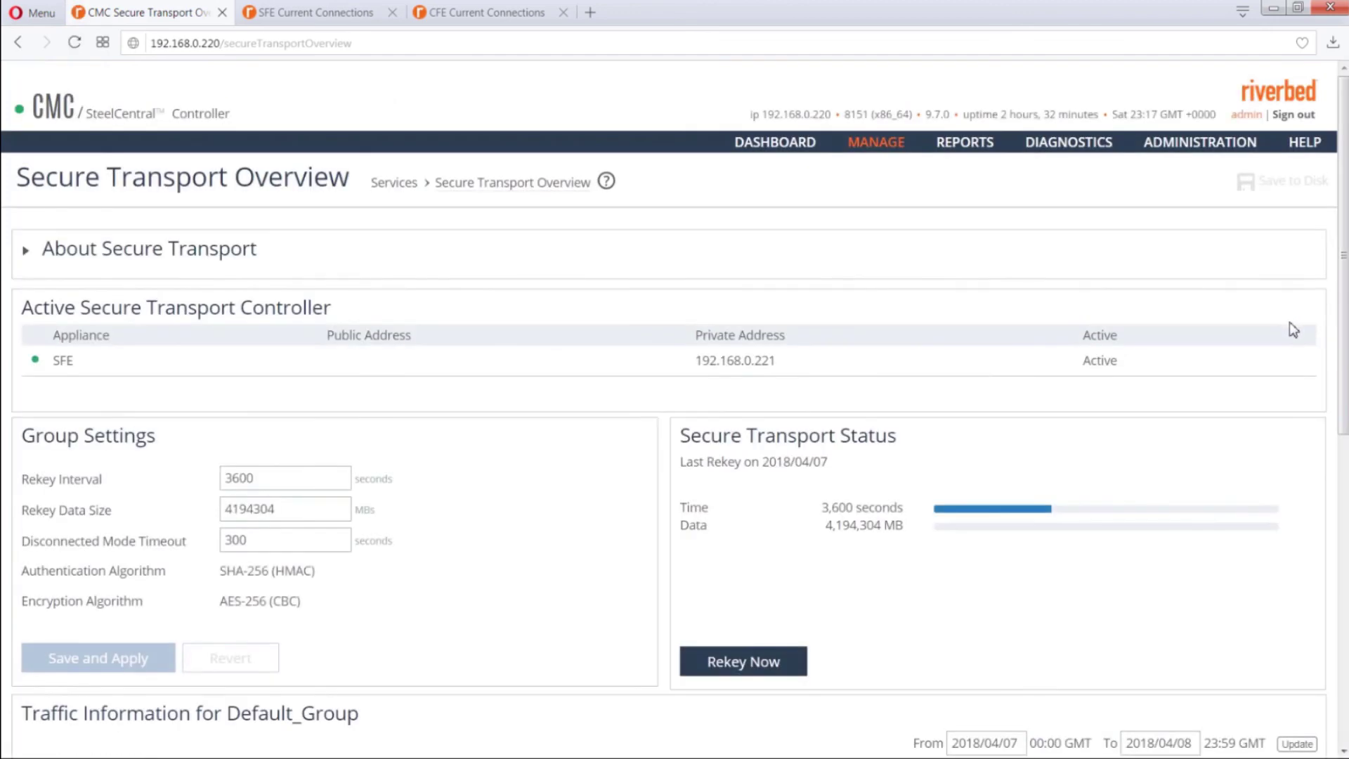
# Step: Examine the encrypted traffic points in the Default_Group graph and the SFE and CFE entries under Secure Members
pyautogui.scroll(-5, 1291, 325)
pyautogui.scroll(-3, 1292, 329)
pyautogui.moveTo(1220, 492)
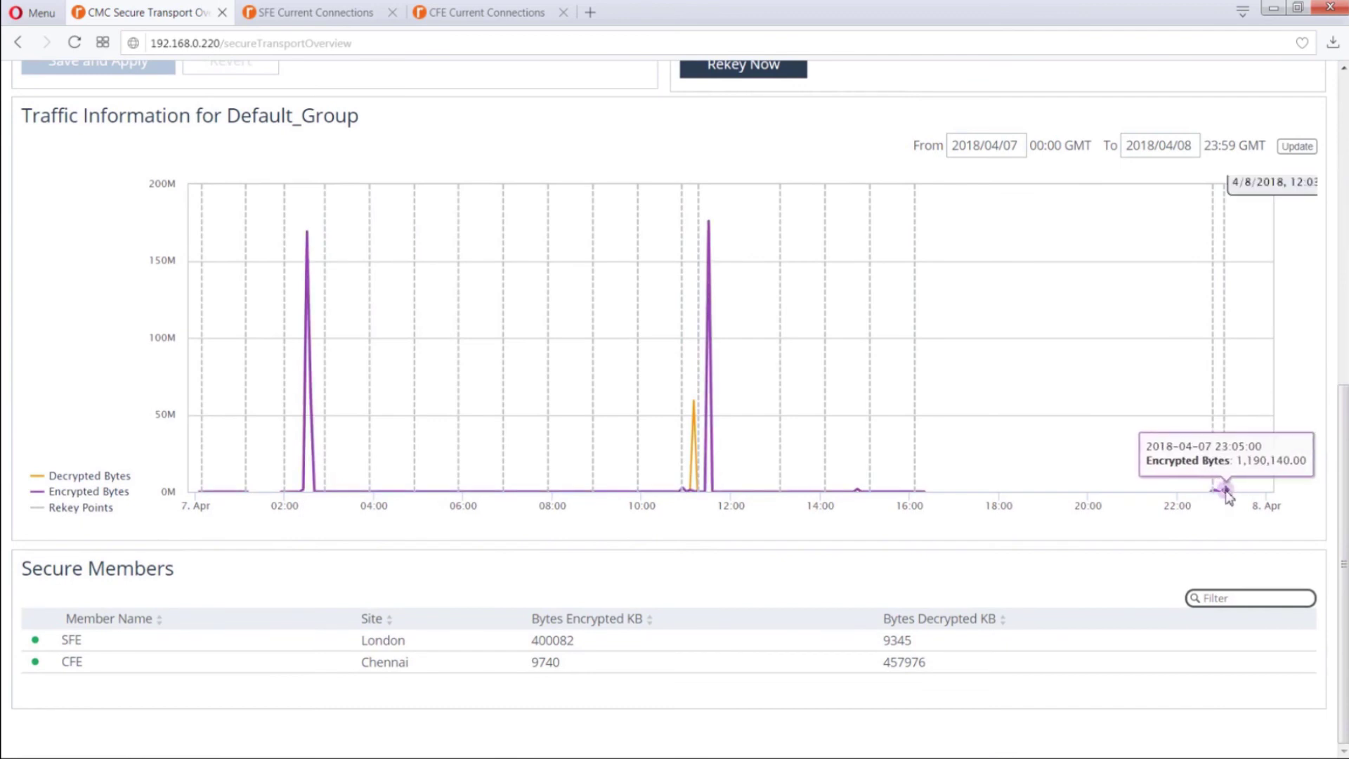
pyautogui.moveTo(906, 457)
pyautogui.moveTo(901, 492)
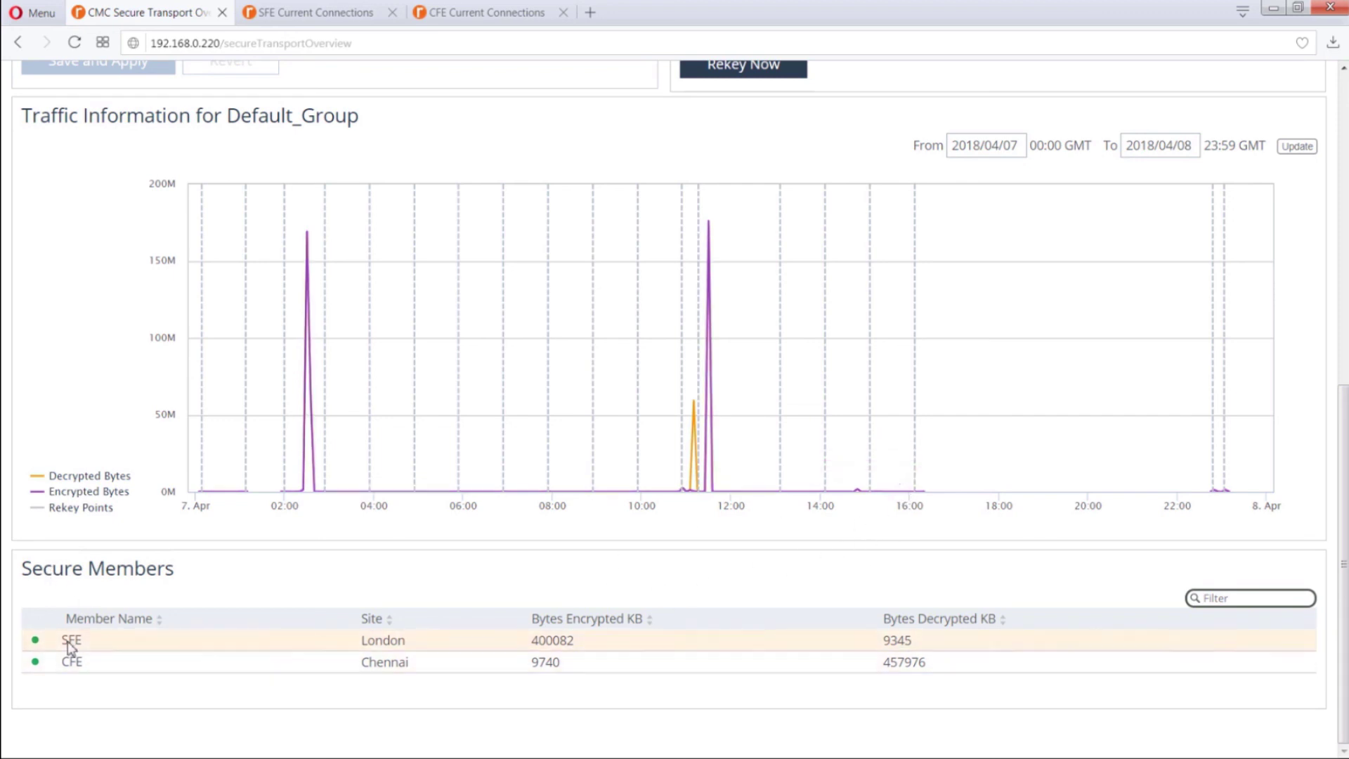
pyautogui.click(33, 643)
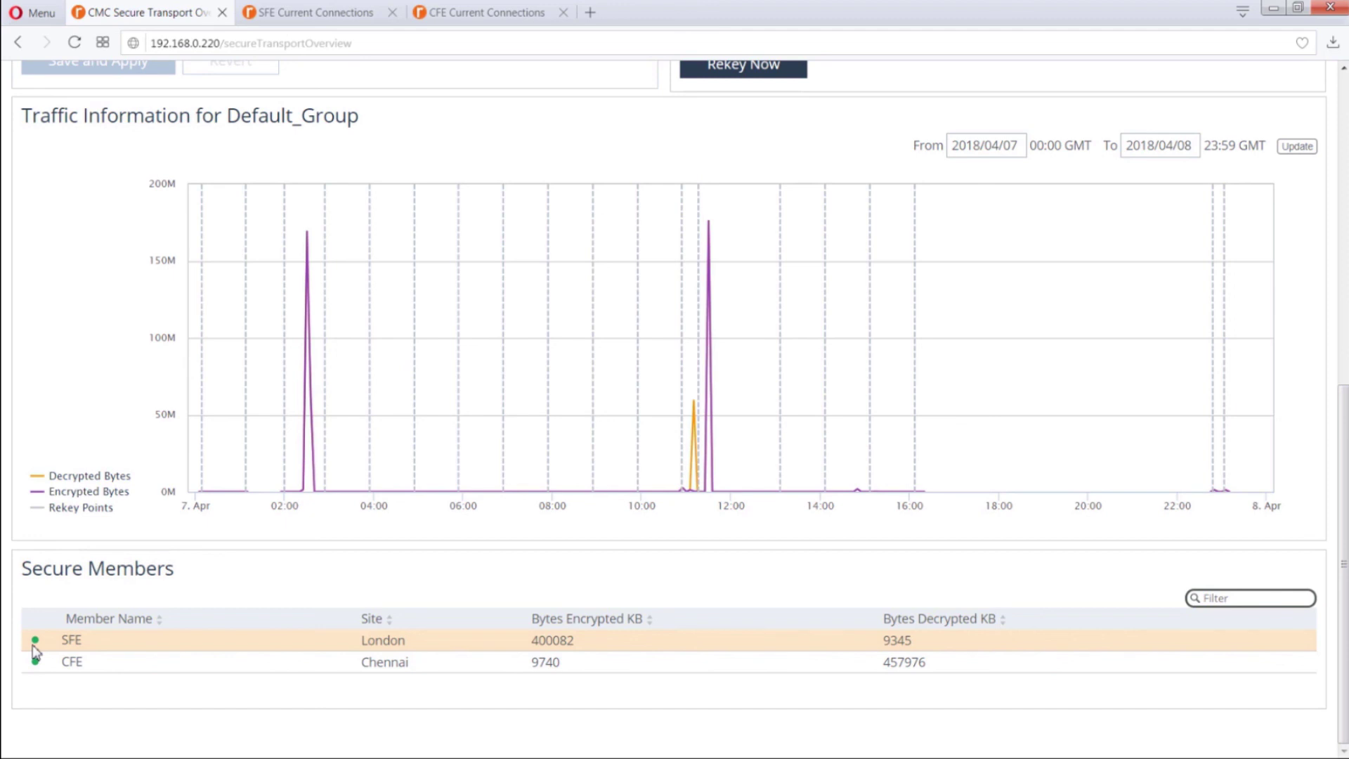